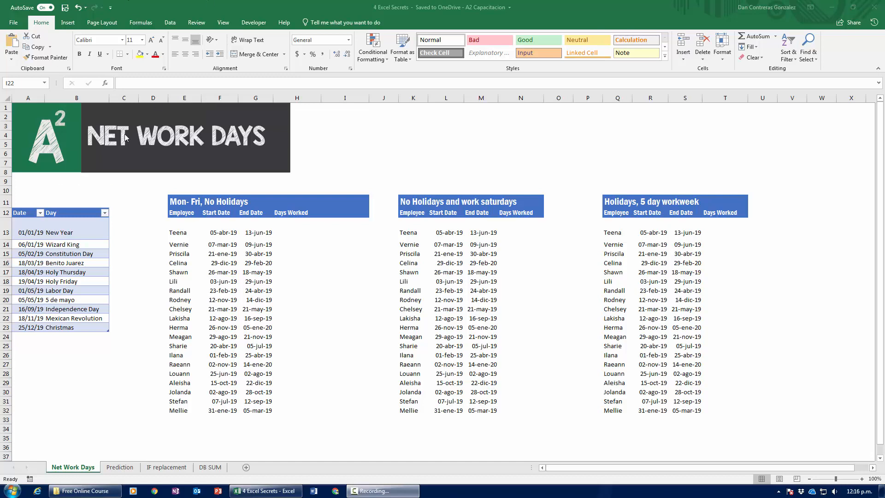
# Step: Enter the formula =G13-F13 in cell I13 to subtract the start date from the end date
pyautogui.click(286, 222)
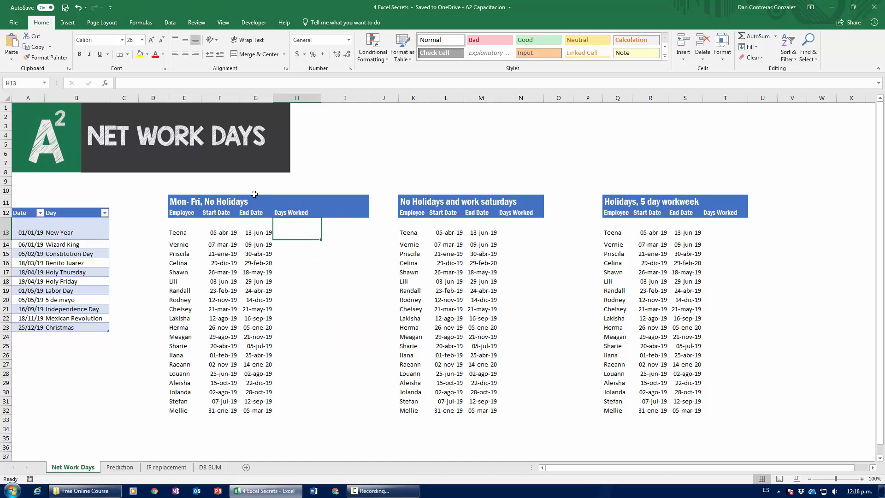
pyautogui.click(343, 223)
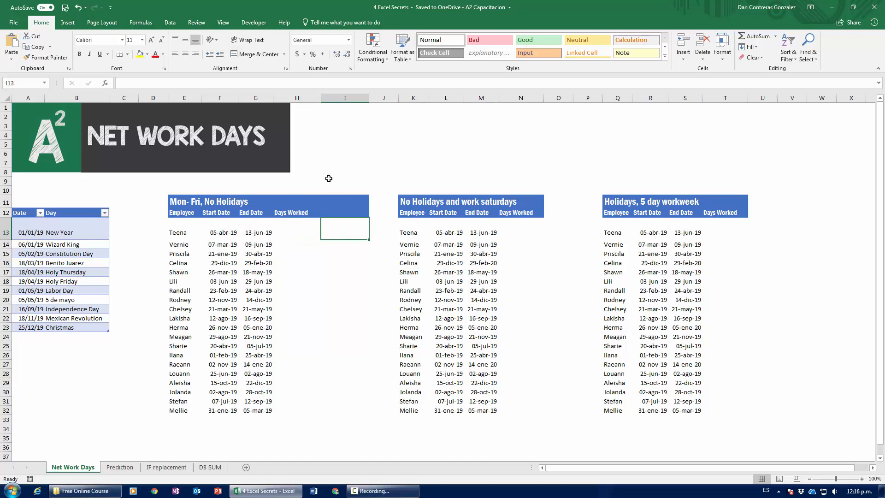
pyautogui.write('=')
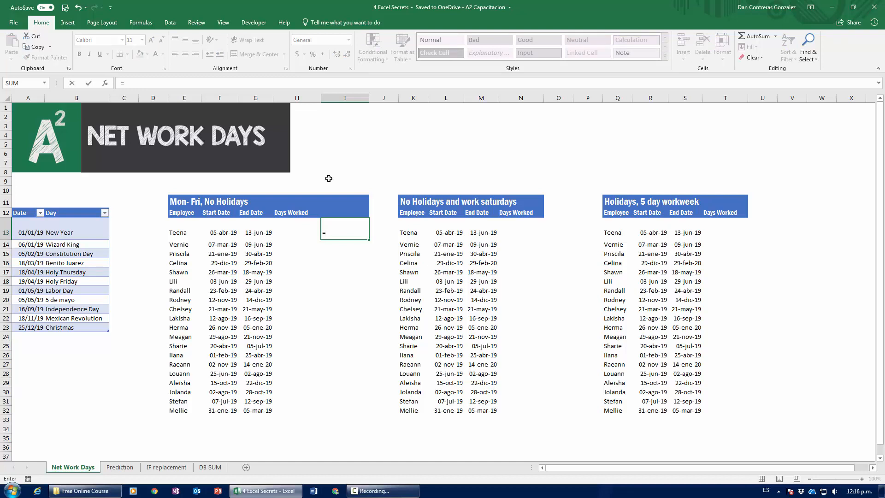
pyautogui.press('Escape')
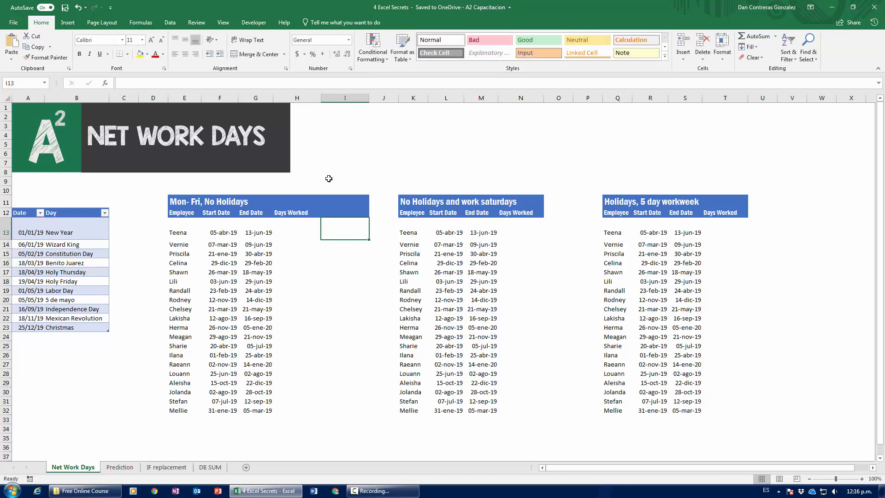
pyautogui.write('=')
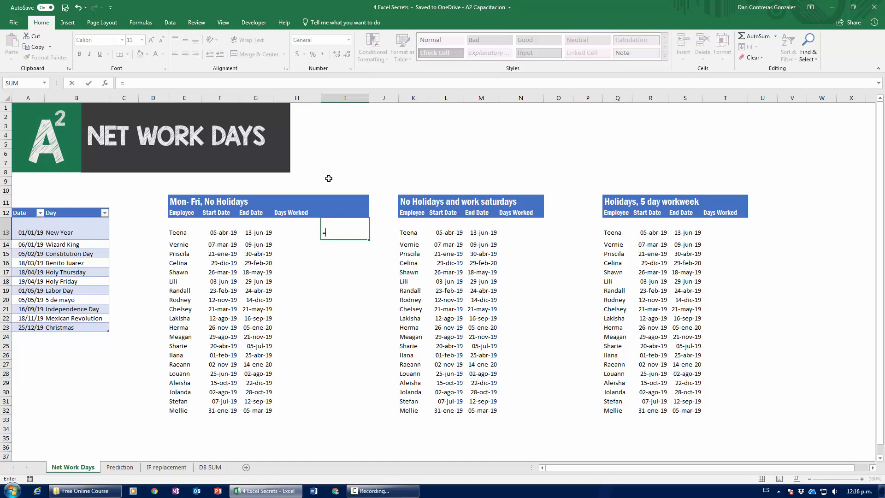
pyautogui.click(256, 236)
pyautogui.write('-')
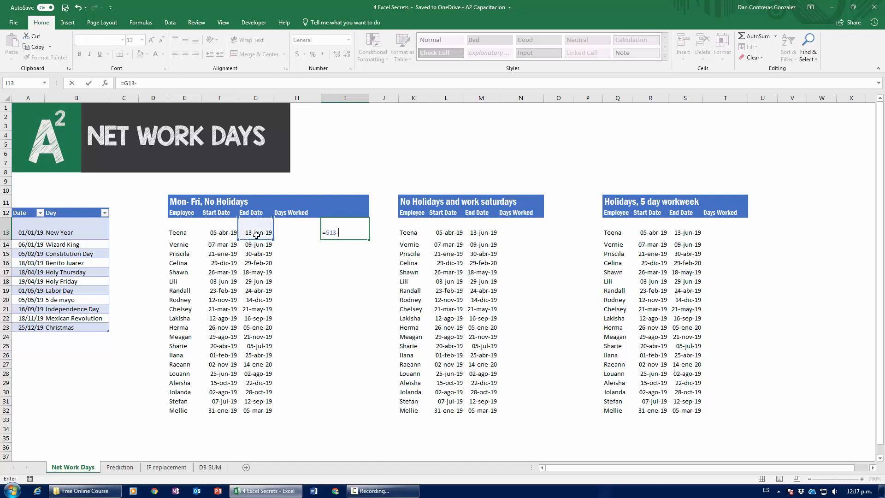
pyautogui.click(225, 234)
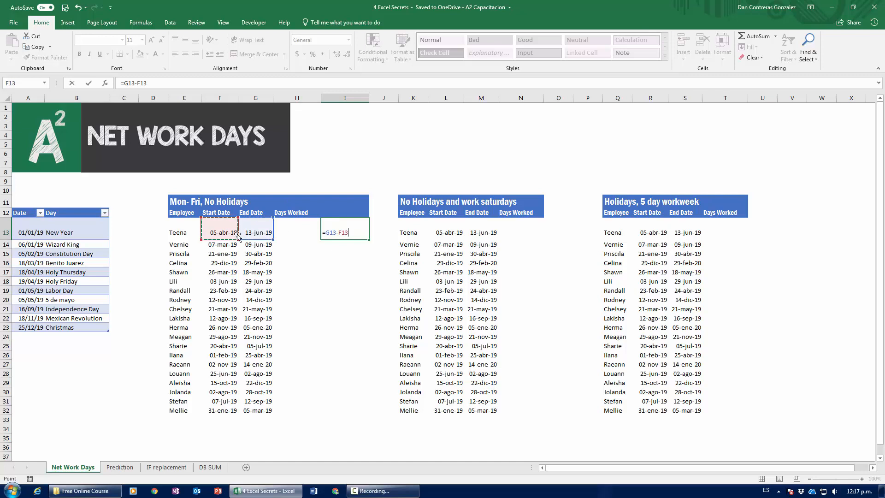
pyautogui.hotkey('ctrl', 'Return')
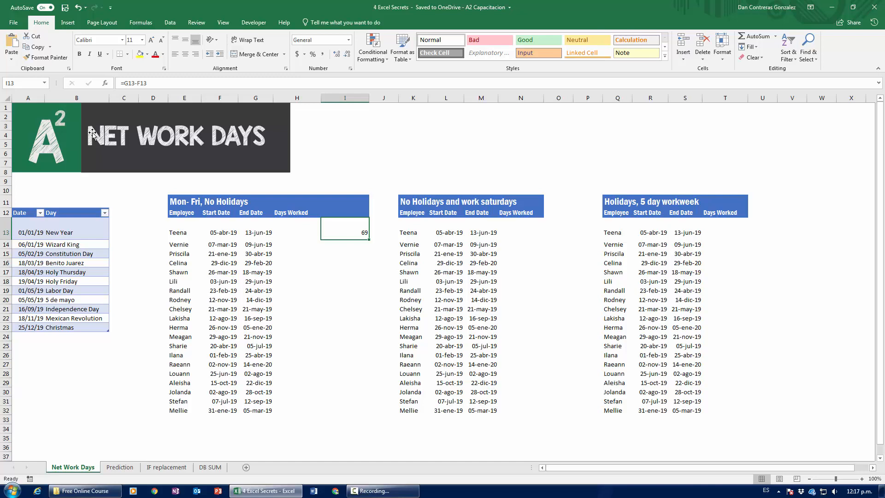
# Step: Set the font size of the first Days Worked cell, H13, to 36
pyautogui.click(298, 225)
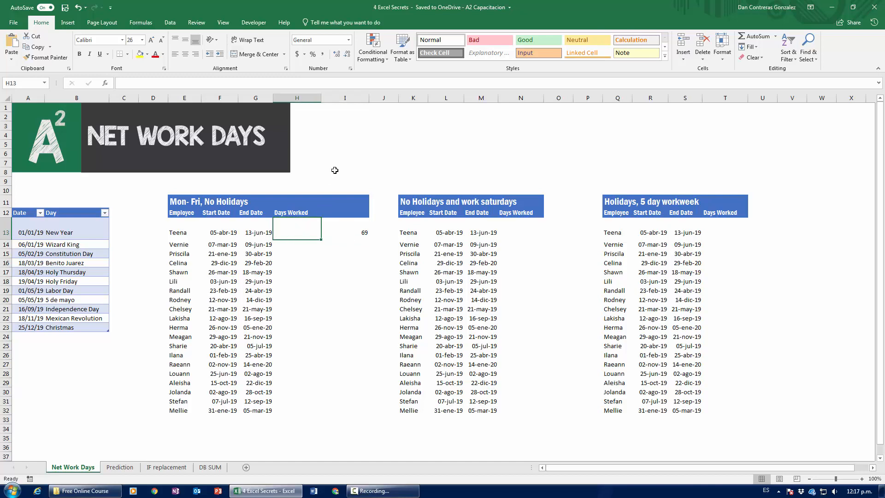
pyautogui.click(152, 40)
pyautogui.click(152, 40)
pyautogui.click(152, 40)
pyautogui.click(152, 40)
pyautogui.click(161, 40)
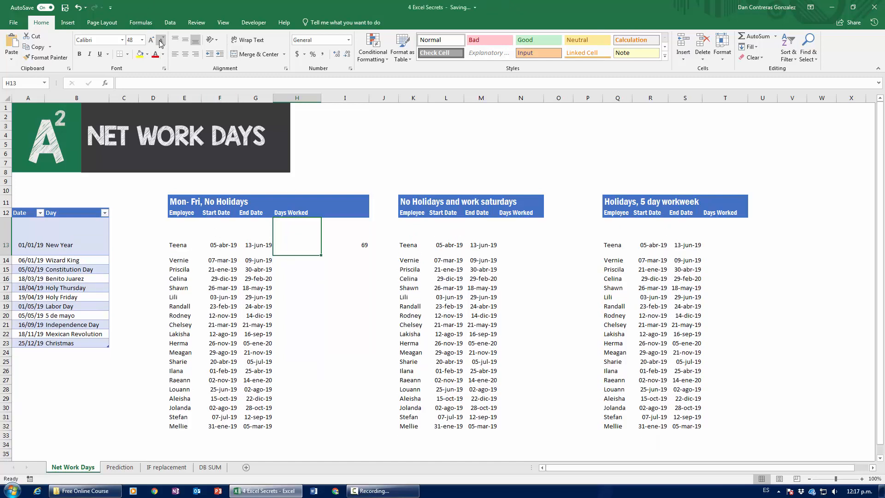
pyautogui.click(162, 40)
# Step: Enter =NETWORKDAYS(F13,G13) in cell H13 to count the Monday-to-Friday workdays
pyautogui.write('=')
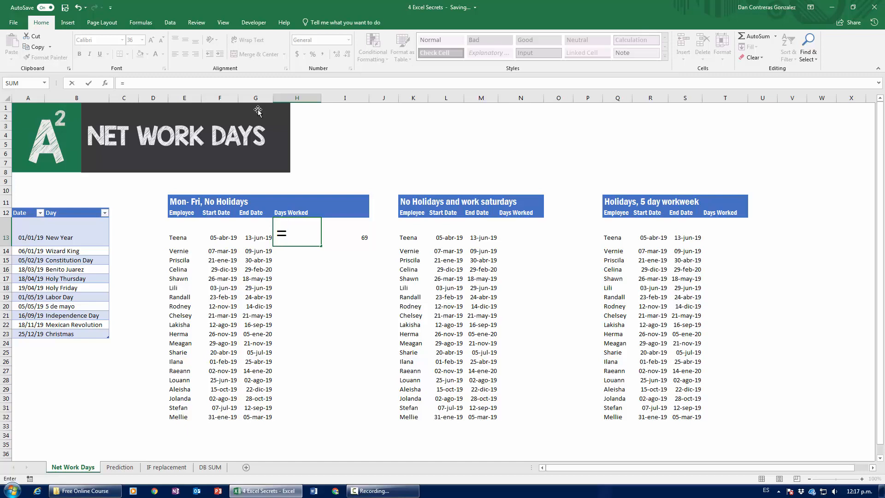
pyautogui.write('networkdays')
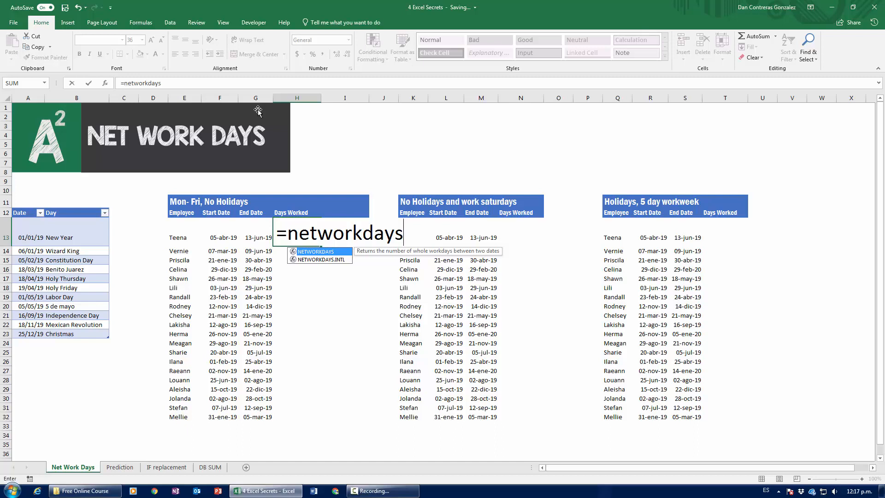
pyautogui.write(')')
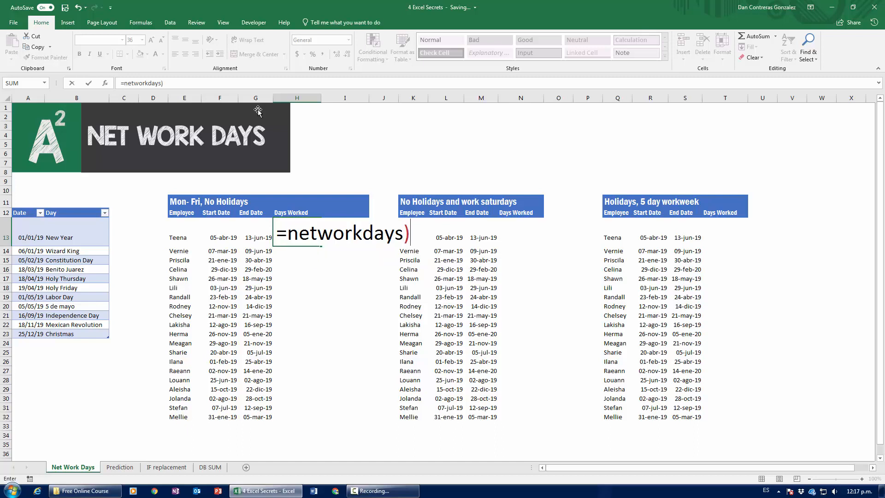
pyautogui.press('BackSpace')
pyautogui.write('((')
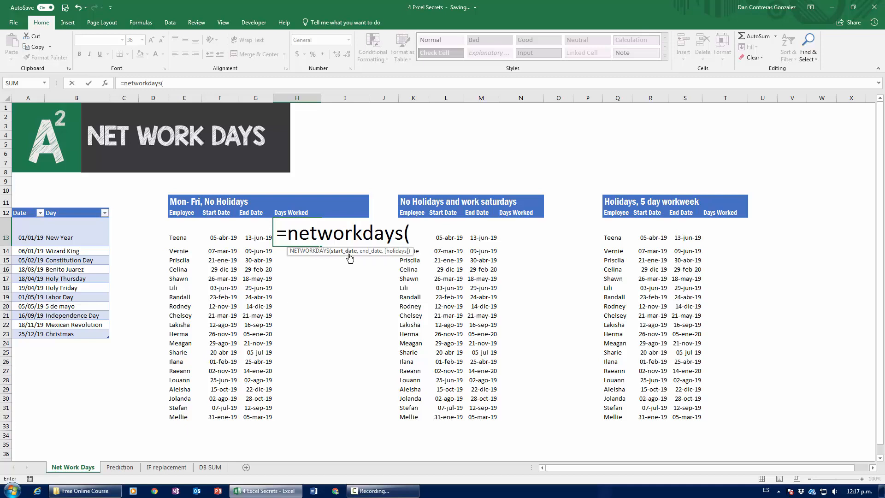
pyautogui.click(219, 235)
pyautogui.write(',')
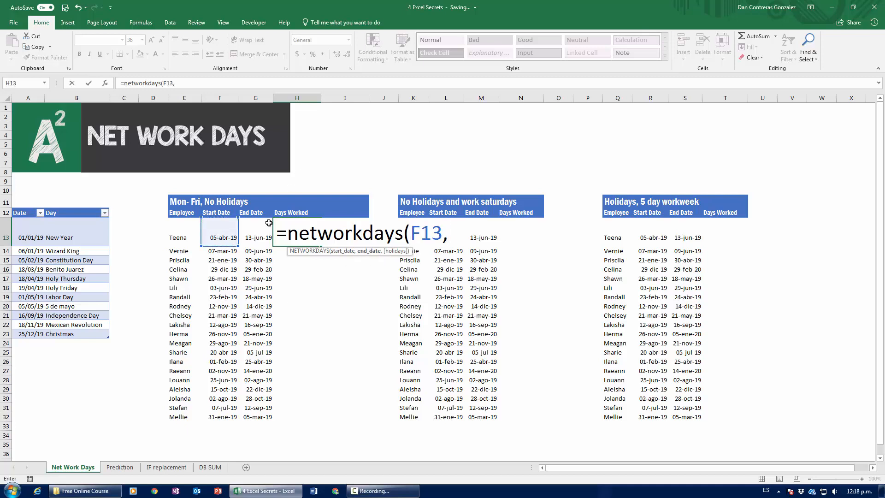
pyautogui.click(257, 232)
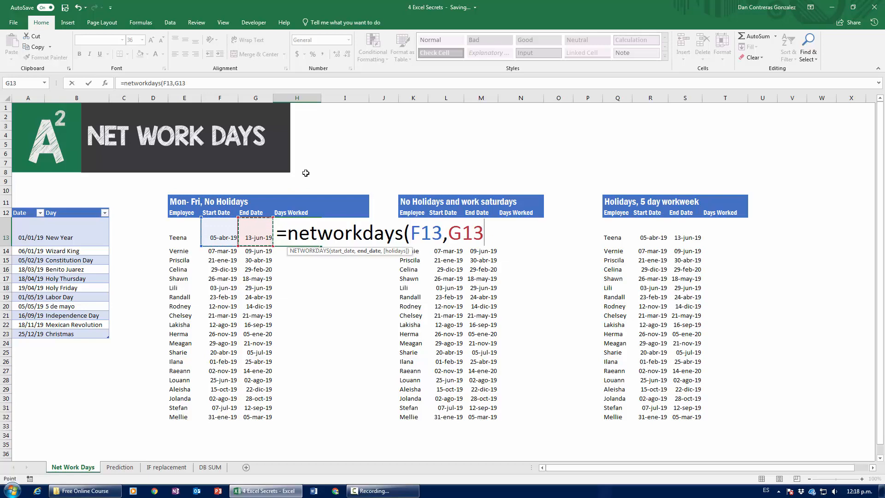
pyautogui.write(')')
pyautogui.hotkey('ctrl', 'Return')
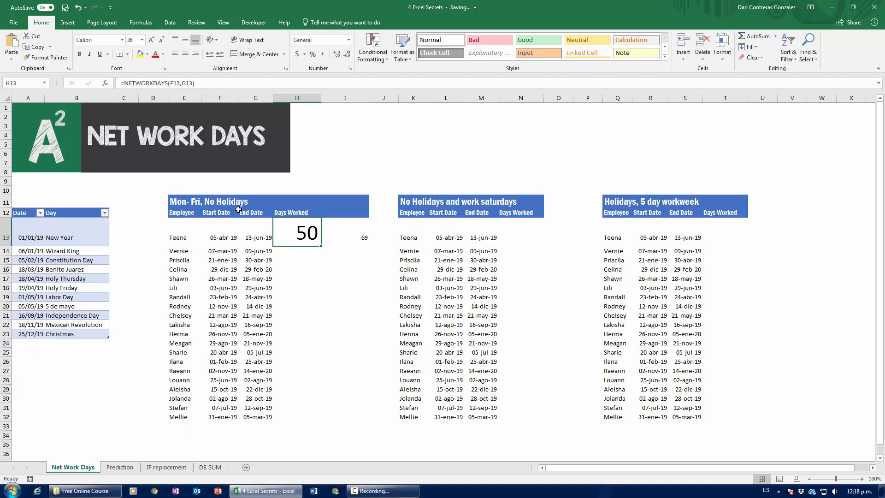
# Step: Fill the H13 formula down to H32 without formatting and look over the filled cells
pyautogui.doubleClick(321, 246)
pyautogui.click(329, 455)
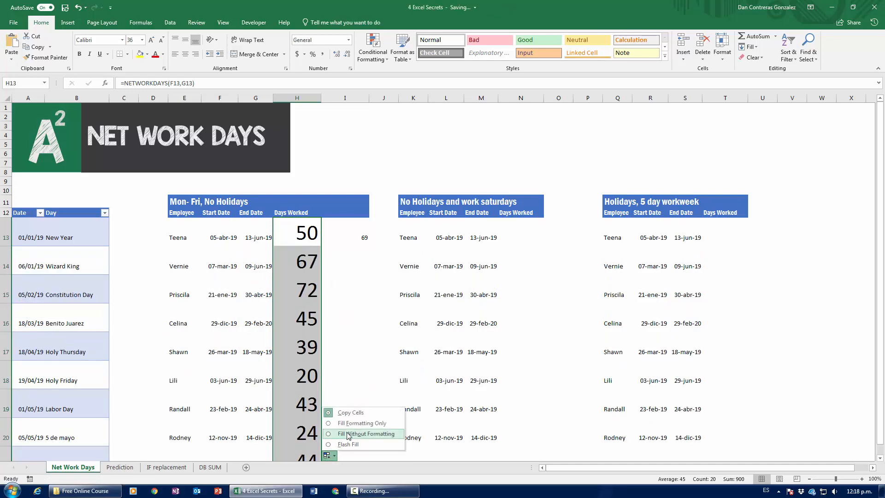
pyautogui.click(348, 434)
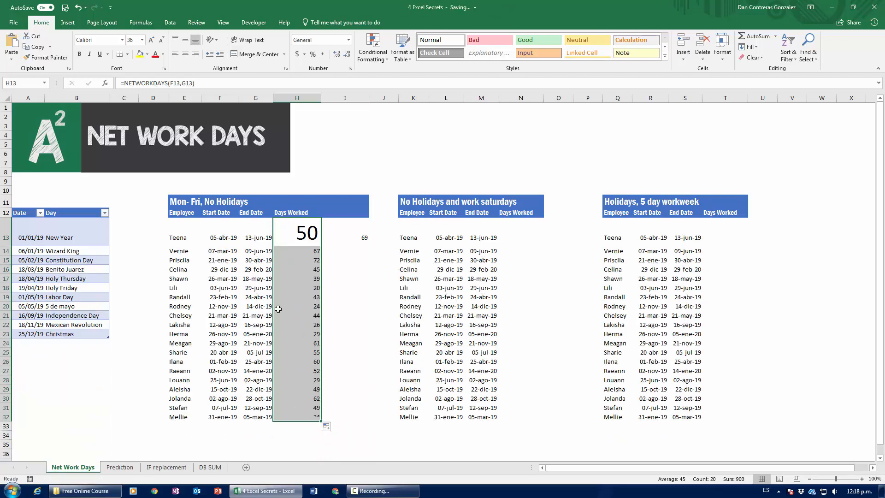
pyautogui.click(297, 315)
pyautogui.moveTo(290, 253); pyautogui.dragTo(296, 419)
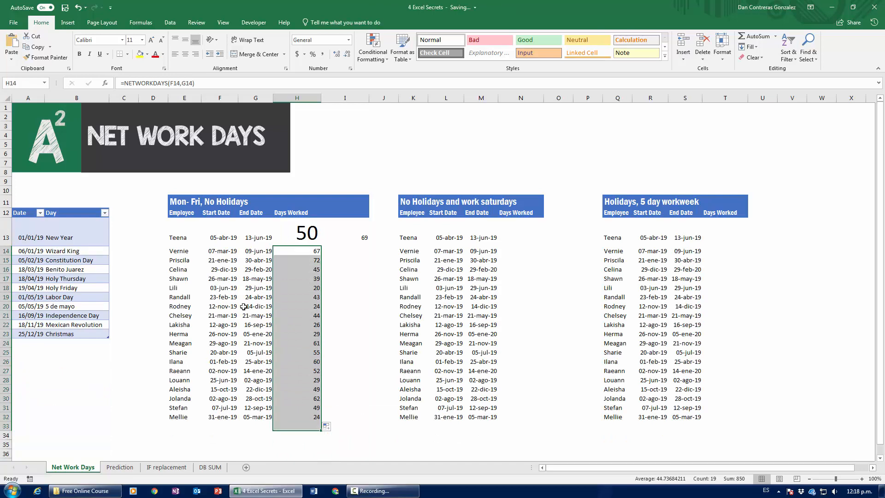
pyautogui.click(218, 278)
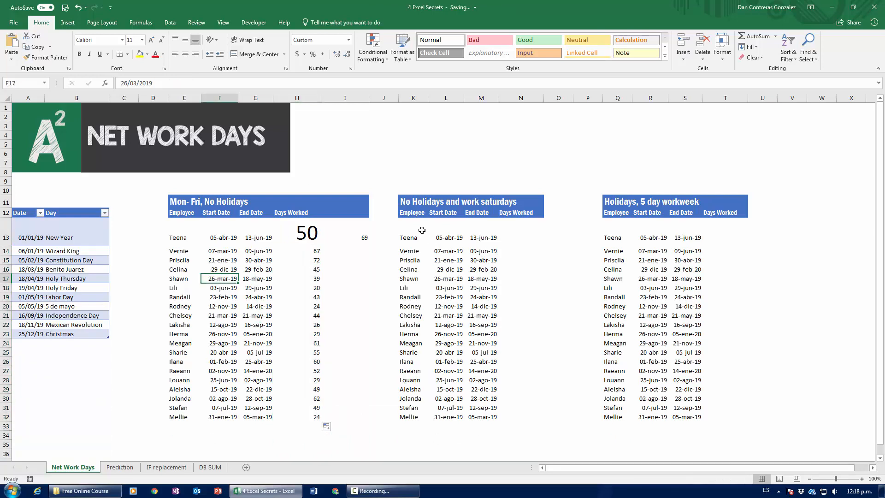
# Step: Begin a NETWORKDAYS.INTL formula in cell N13 of the "No Holidays and work saturdays" table
pyautogui.click(414, 202)
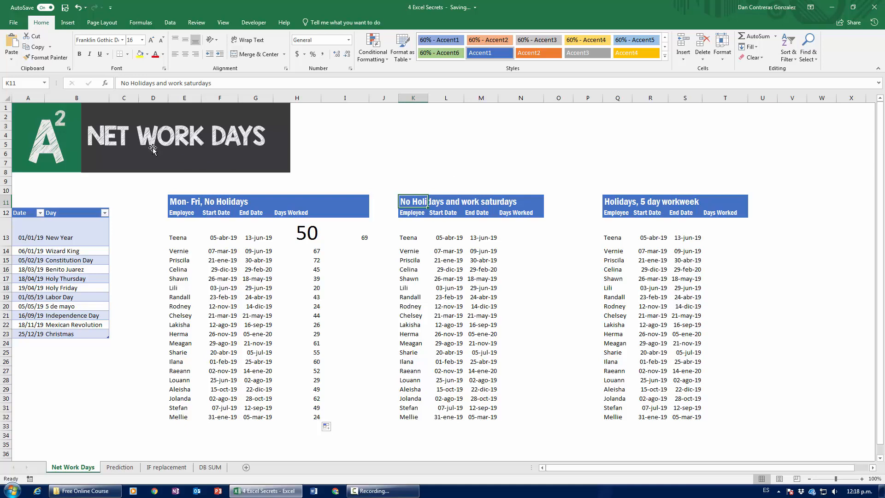
pyautogui.click(513, 235)
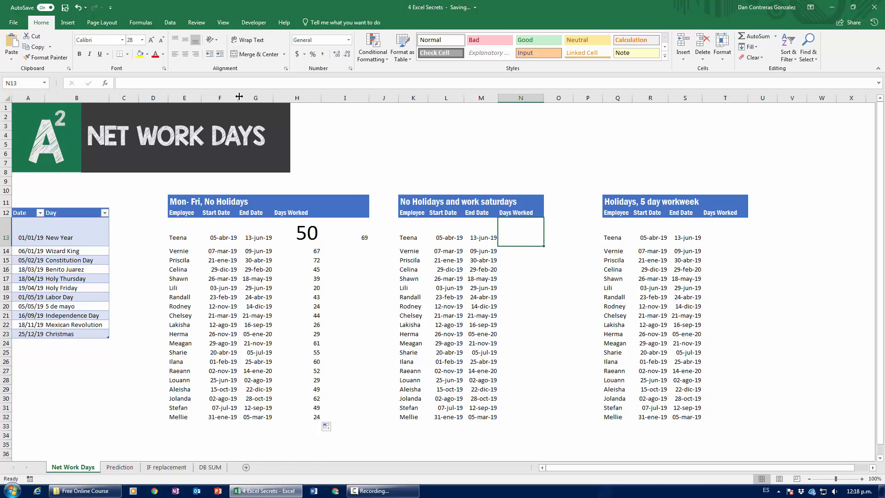
pyautogui.write('=')
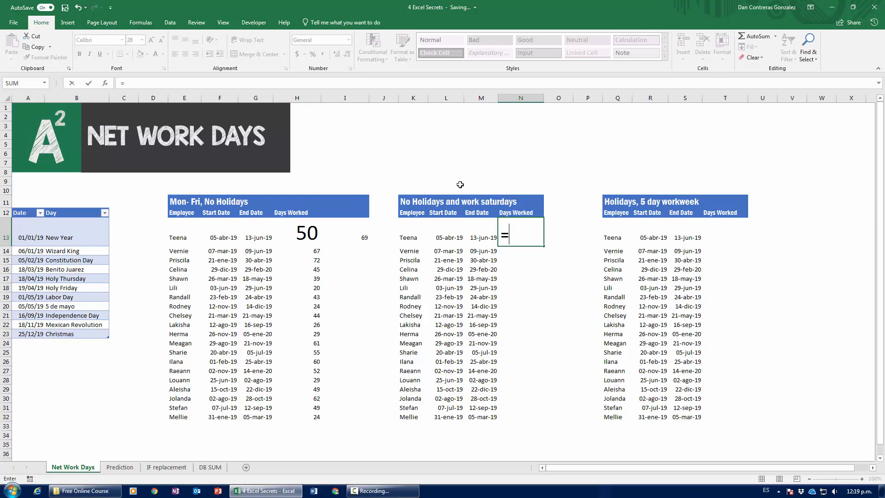
pyautogui.write('x')
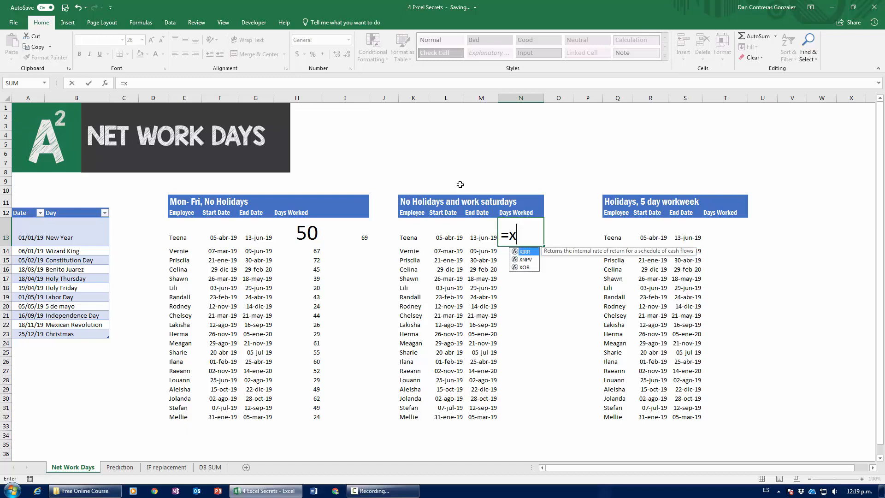
pyautogui.press('BackSpace')
pyautogui.write('w')
pyautogui.press('BackSpace')
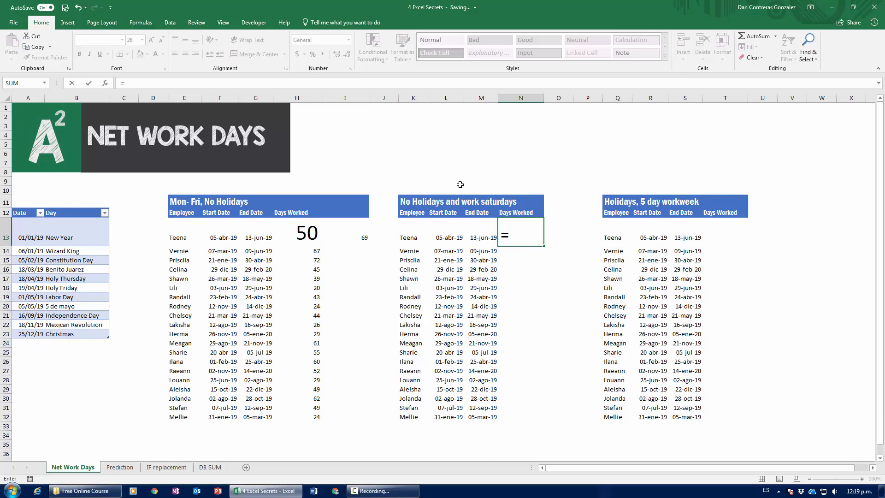
pyautogui.write('net')
pyautogui.press('Down')
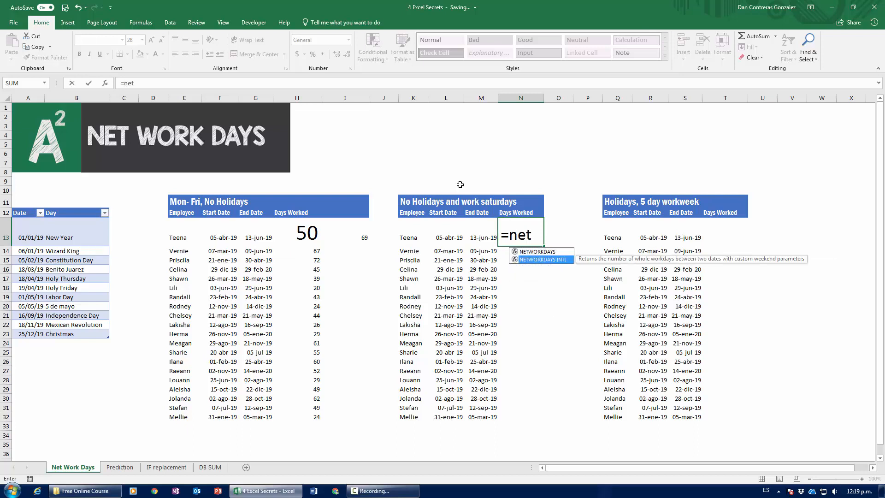
pyautogui.press('Tab')
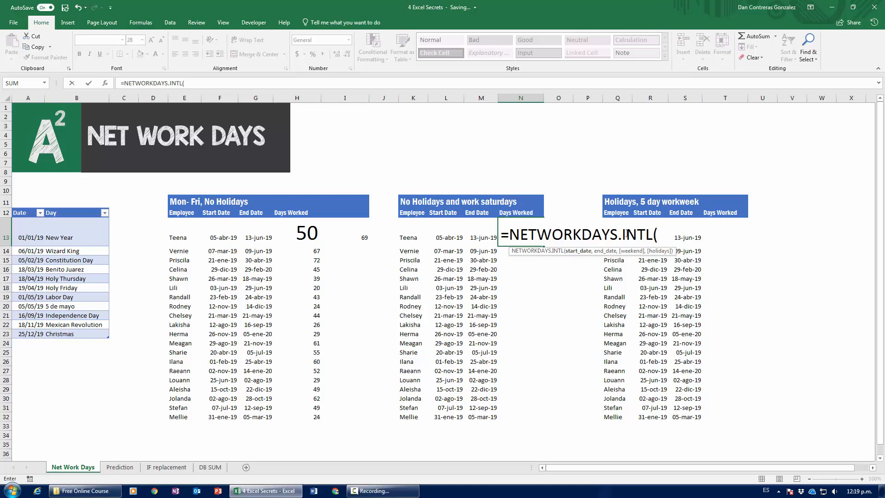
# Step: Add L13 as the start date and M13 as the end date in the NETWORKDAYS.INTL formula
pyautogui.click(455, 237)
pyautogui.write(',')
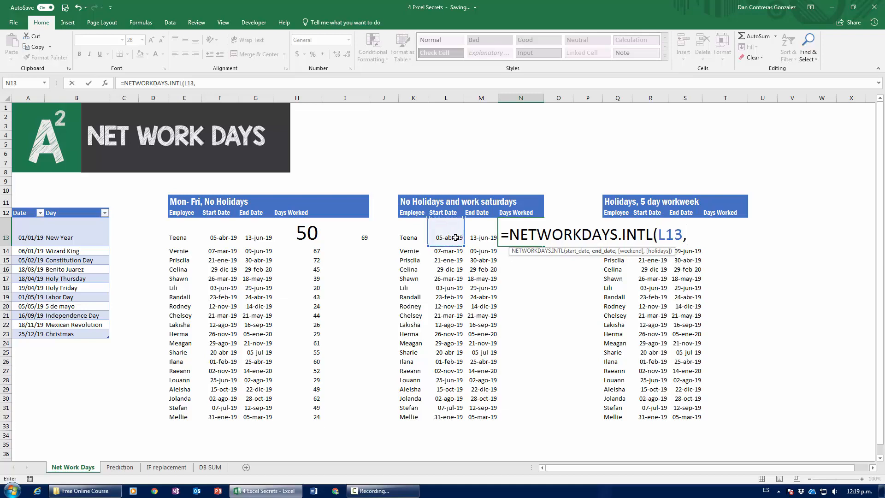
pyautogui.click(486, 239)
pyautogui.write(',')
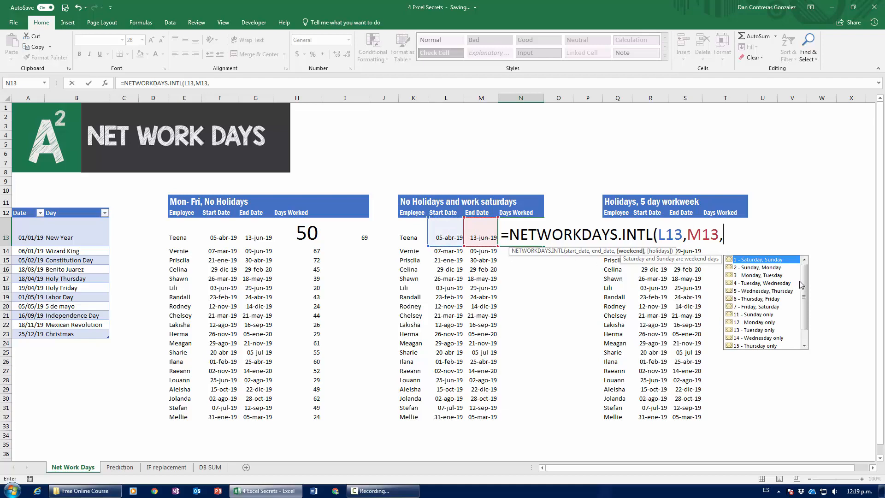
# Step: Set the weekend argument to 11 (Sunday only) and complete the formula as =NETWORKDAYS.INTL(L13,M13,11)
pyautogui.scroll(-1, 802, 281)
pyautogui.scroll(1, 802, 279)
pyautogui.moveTo(803, 293); pyautogui.dragTo(804, 309)
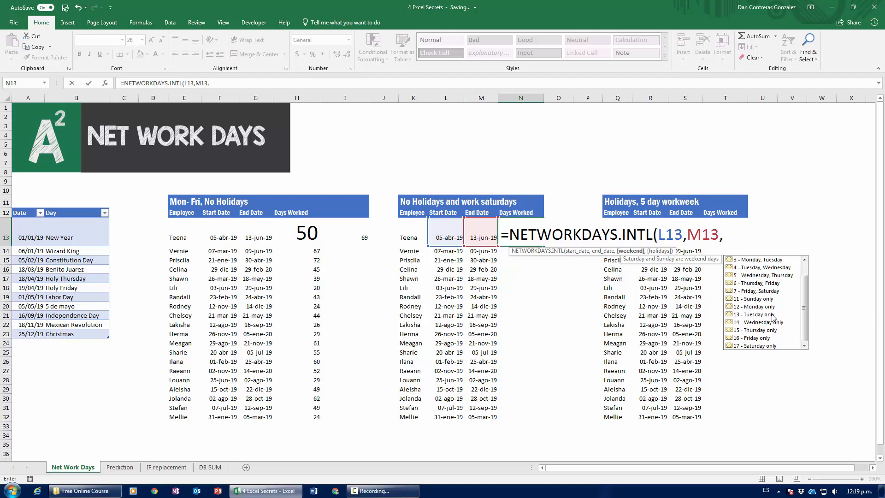
pyautogui.doubleClick(753, 299)
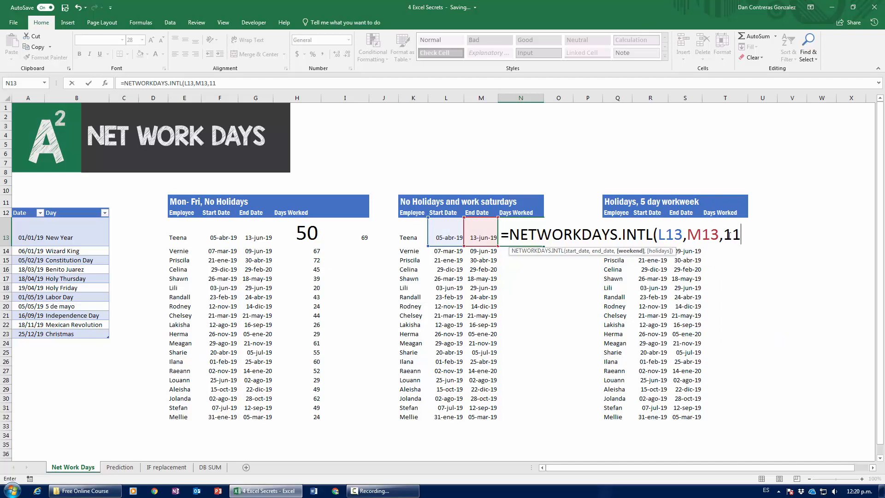
pyautogui.write(')')
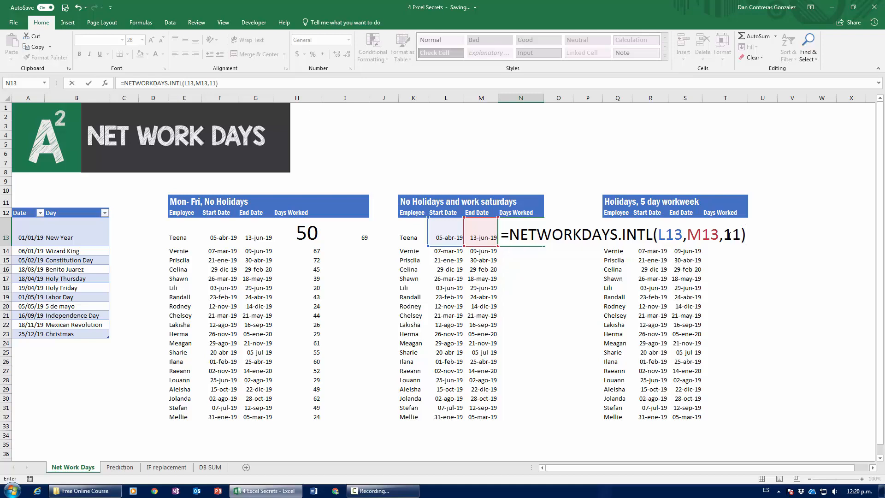
pyautogui.press('Return')
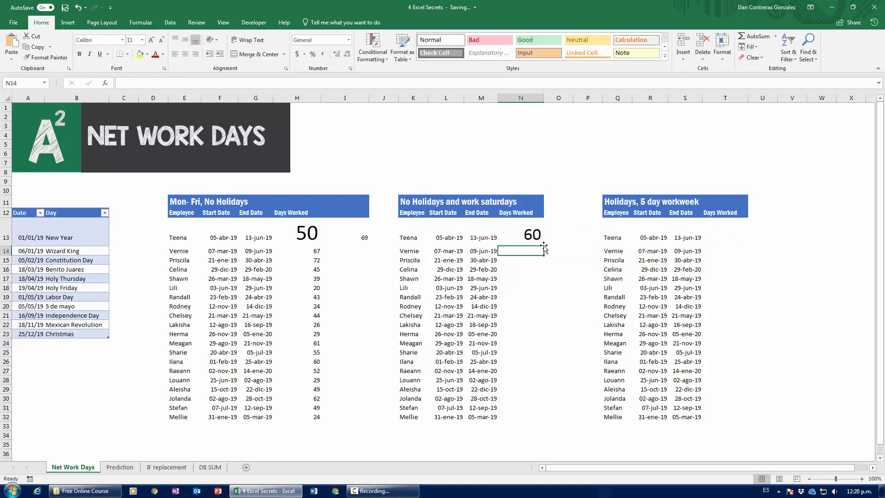
# Step: Fill the N13 formula down to N32 without formatting
pyautogui.click(529, 237)
pyautogui.doubleClick(544, 246)
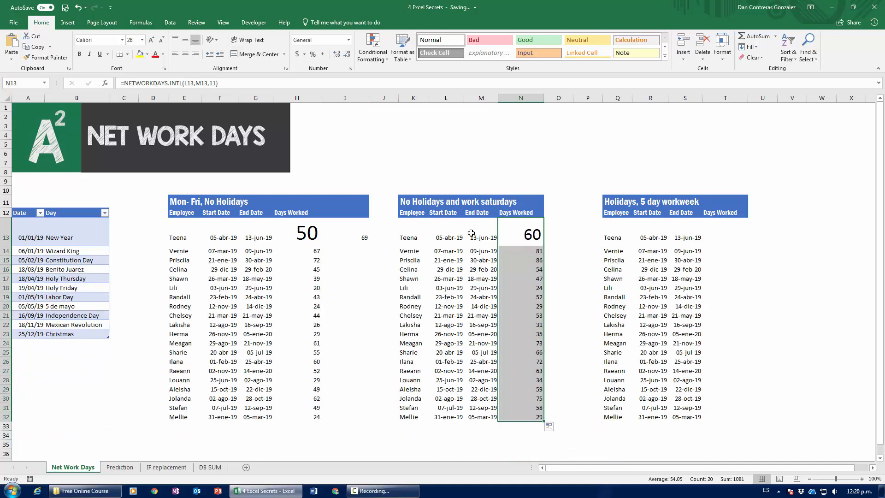
# Step: Compare the first employee's dates and days-worked formulas in cells H13 and N13
pyautogui.moveTo(447, 236); pyautogui.dragTo(481, 236)
pyautogui.click(524, 235)
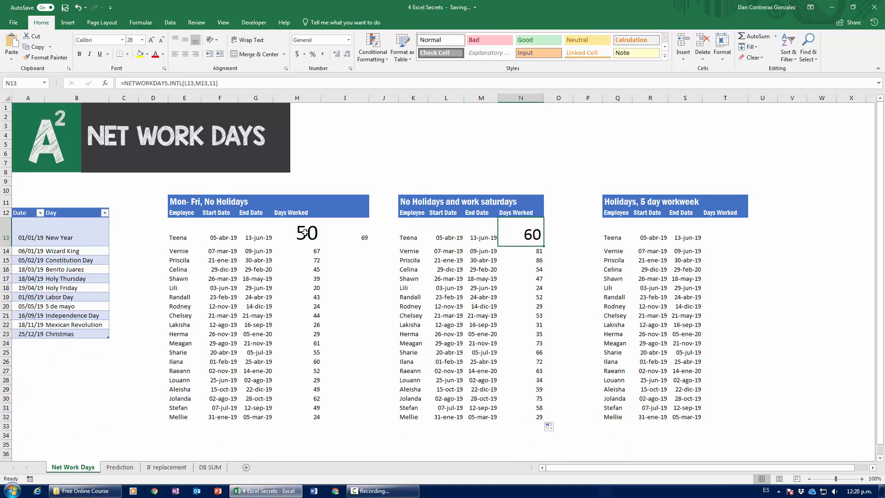
pyautogui.click(302, 233)
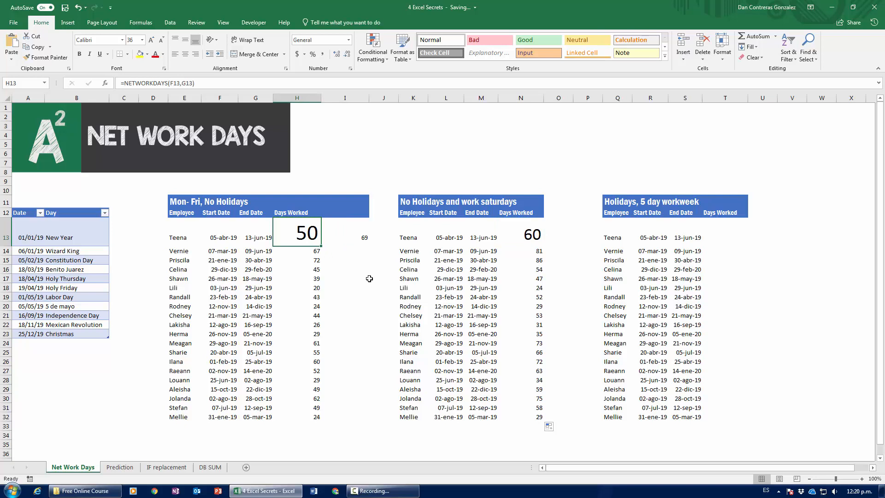
pyautogui.click(526, 234)
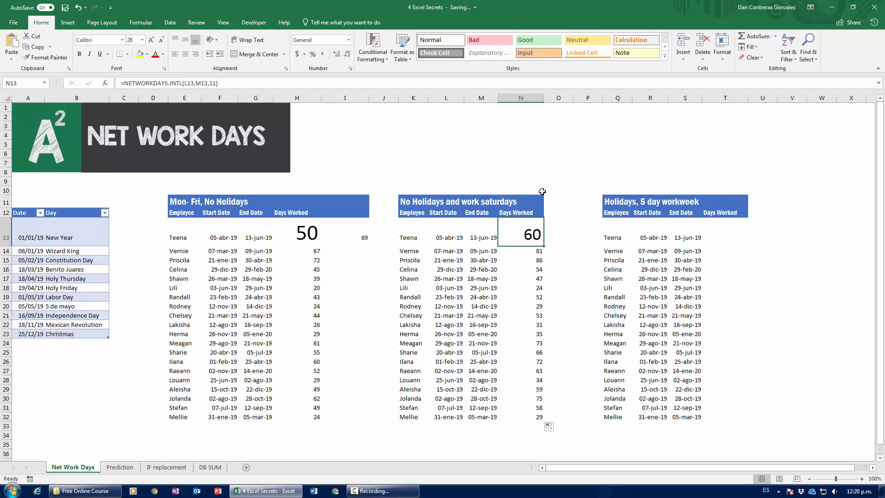
# Step: Enter =NETWORKDAYS.INTL(R13,S13,1,Table1[Date]) in T13 of the "Holidays, 5 day workweek" table, using the holiday date column as the holidays argument
pyautogui.click(629, 200)
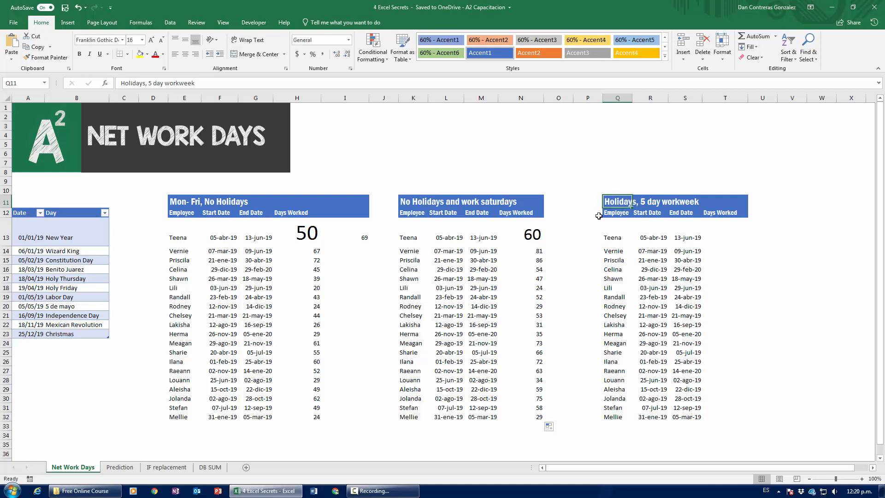
pyautogui.click(736, 229)
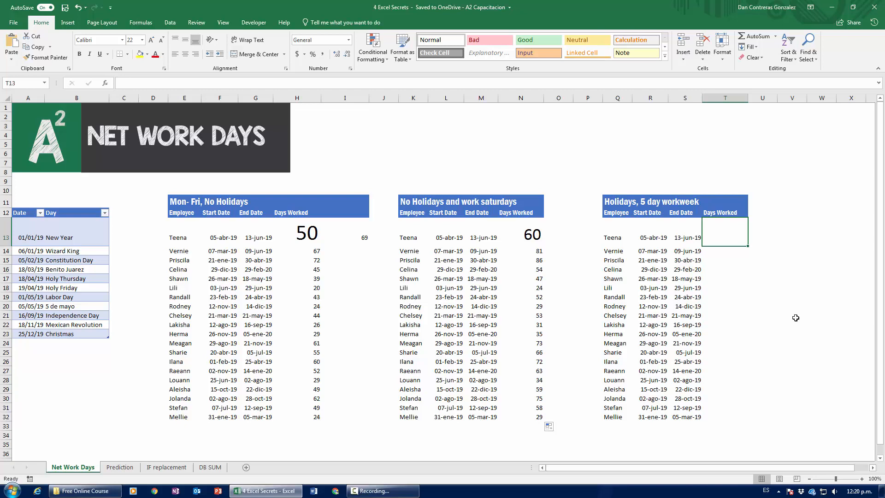
pyautogui.write('=NETWORKDAYS.INTL(R13,S13,1,')
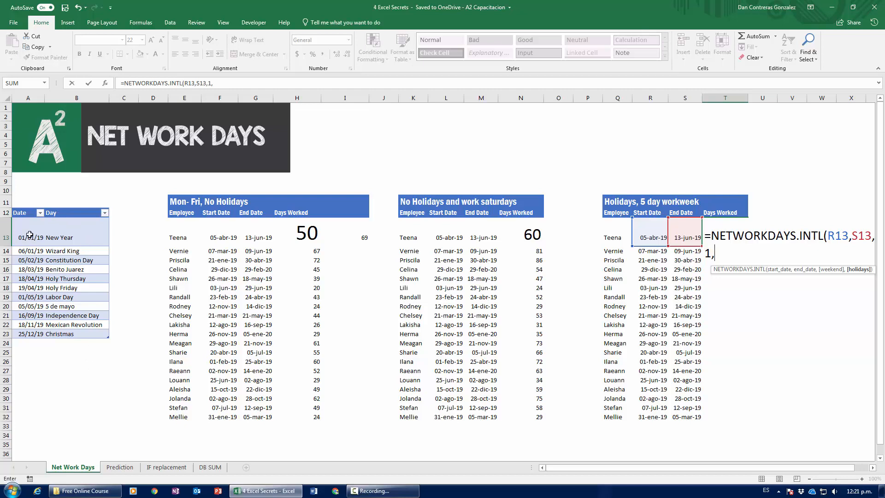
pyautogui.moveTo(29, 234); pyautogui.dragTo(20, 336)
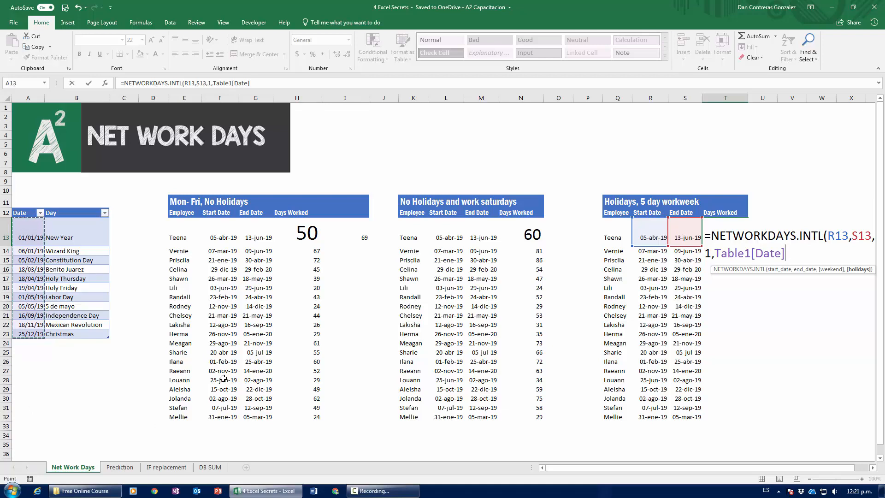
pyautogui.write(')')
pyautogui.press('Return')
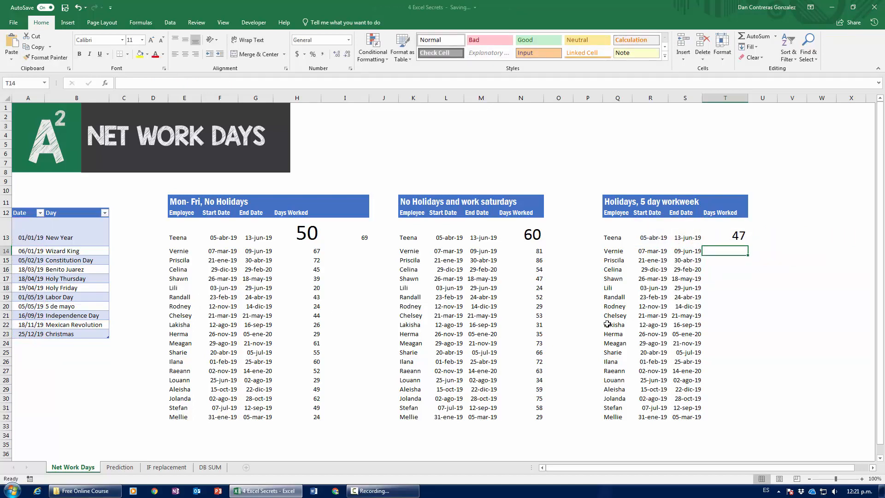
# Step: Review the arguments and referenced ranges of the NETWORKDAYS.INTL formula in T13
pyautogui.click(735, 237)
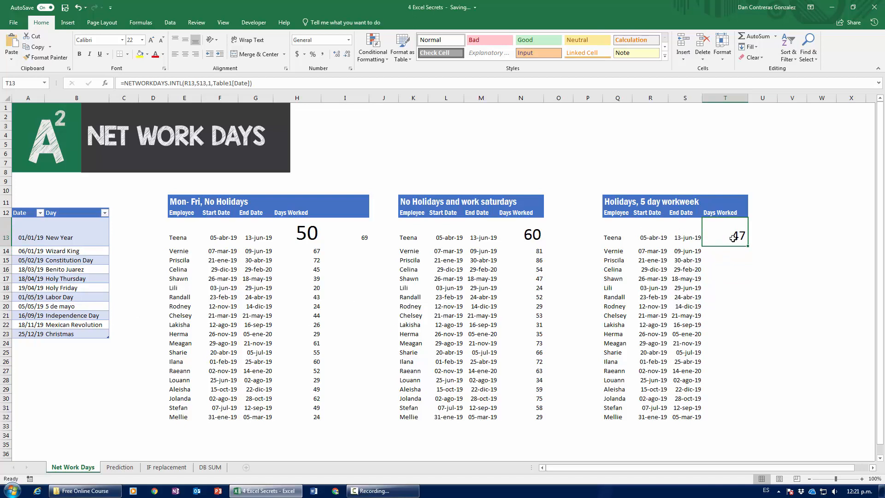
pyautogui.press('F2')
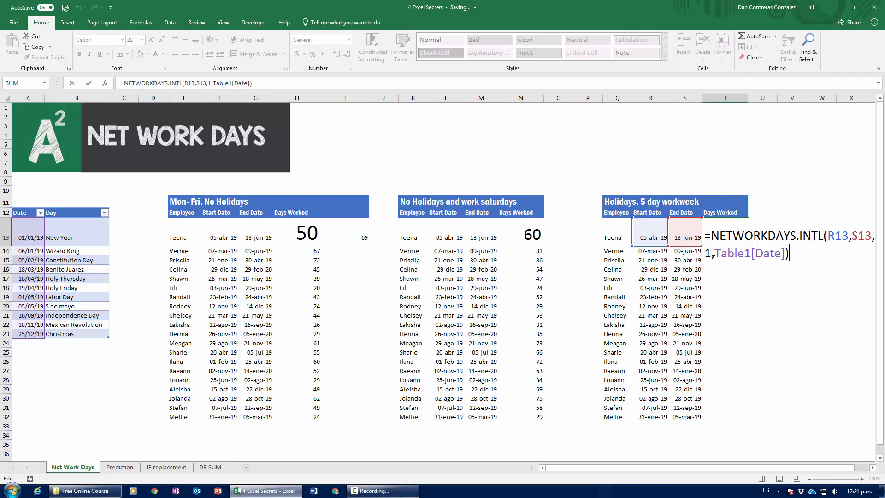
pyautogui.hotkey('ctrl', 'Return')
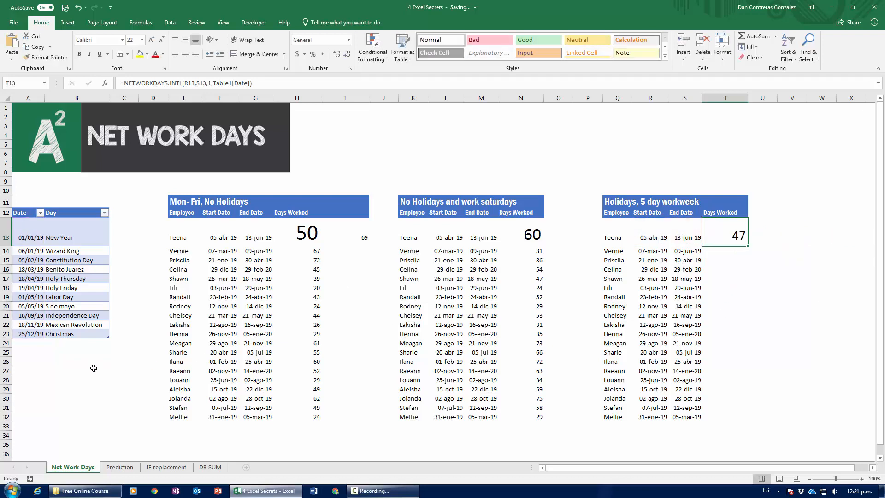
# Step: Add a holiday row below Christmas with the date 06/06/19 and the day name "Plant Flooding"
pyautogui.click(26, 345)
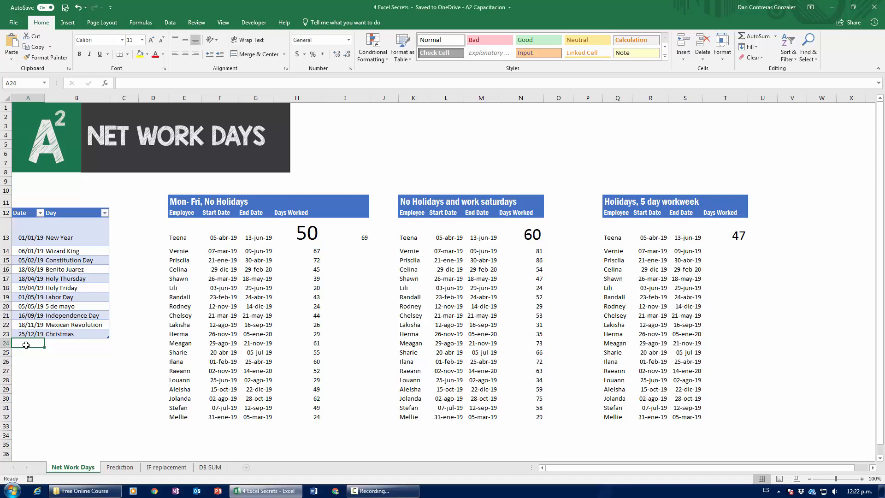
pyautogui.write('06/06')
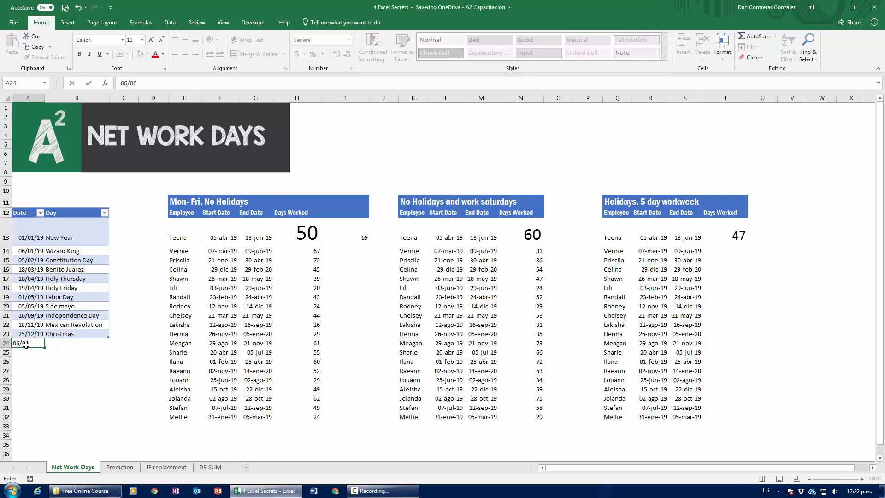
pyautogui.write('/19')
pyautogui.press('Tab')
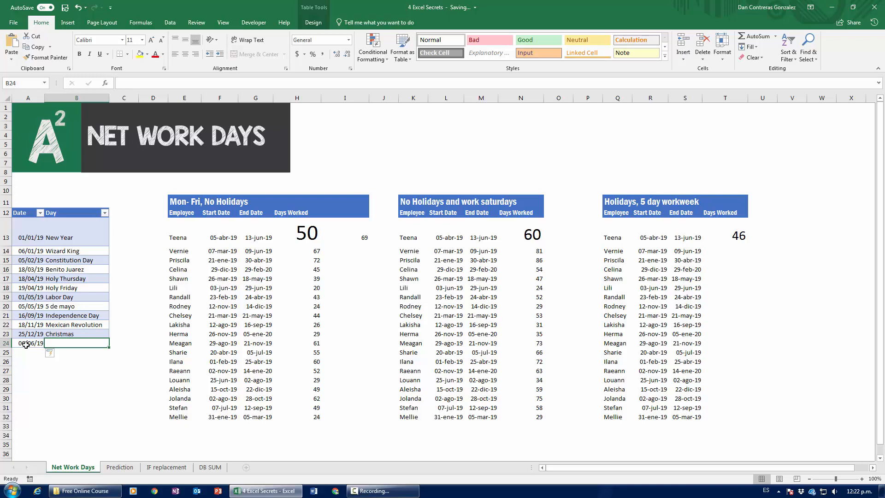
pyautogui.click(30, 344)
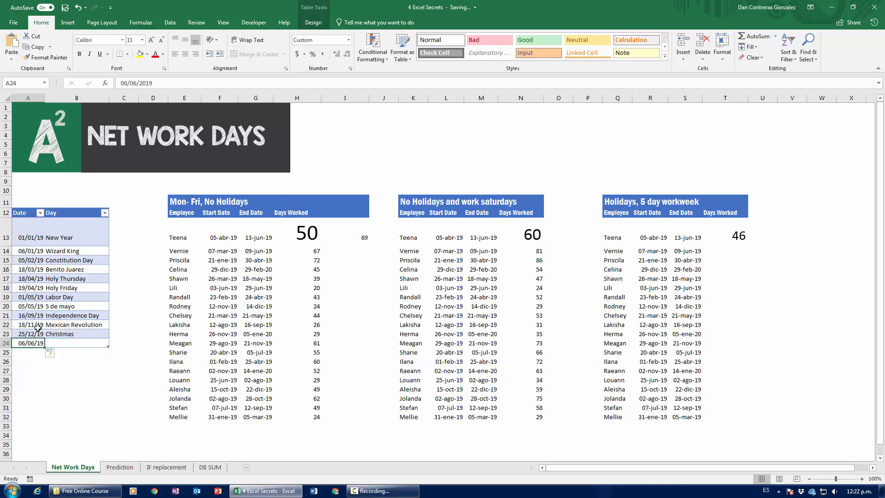
pyautogui.click(61, 345)
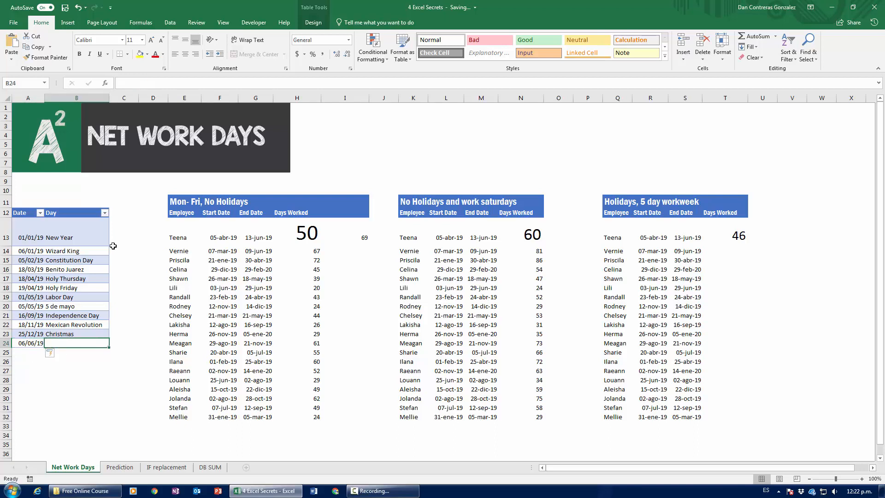
pyautogui.write('Plant Flooding')
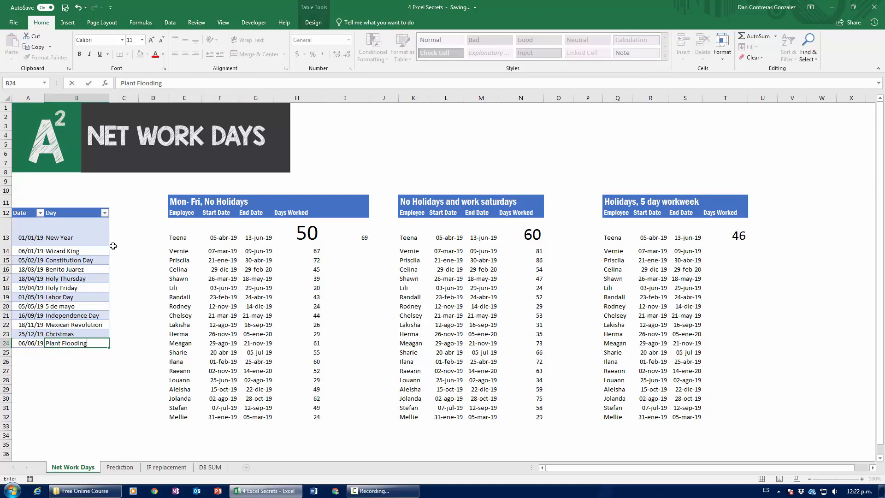
pyautogui.press('Return')
# Step: Check the days worked in T13 against the Plant Flooding date and the start and end dates in R13:S13
pyautogui.click(29, 345)
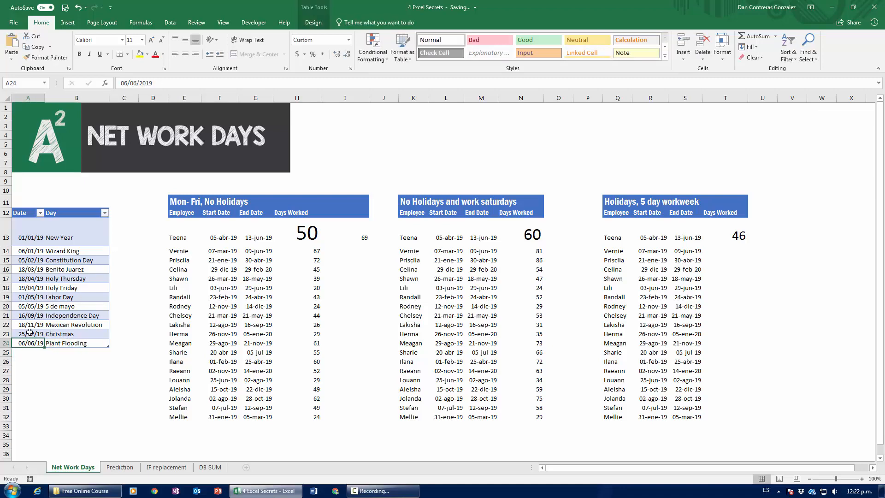
pyautogui.click(737, 236)
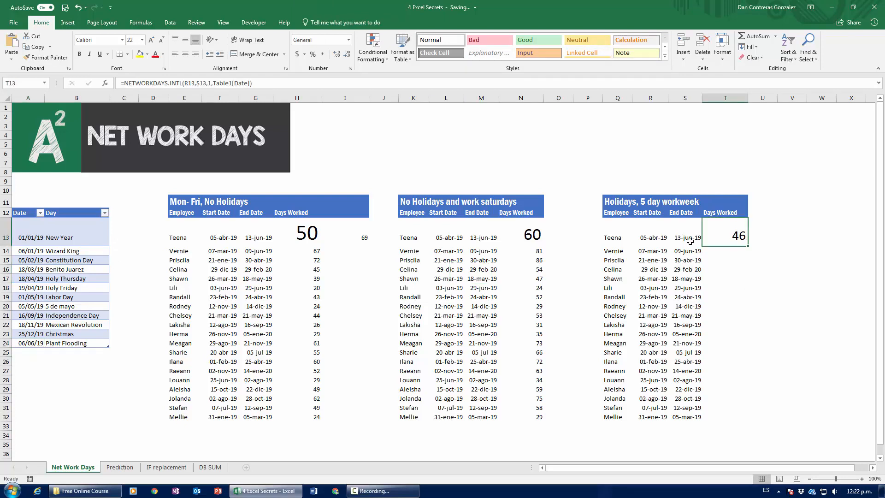
pyautogui.click(26, 346)
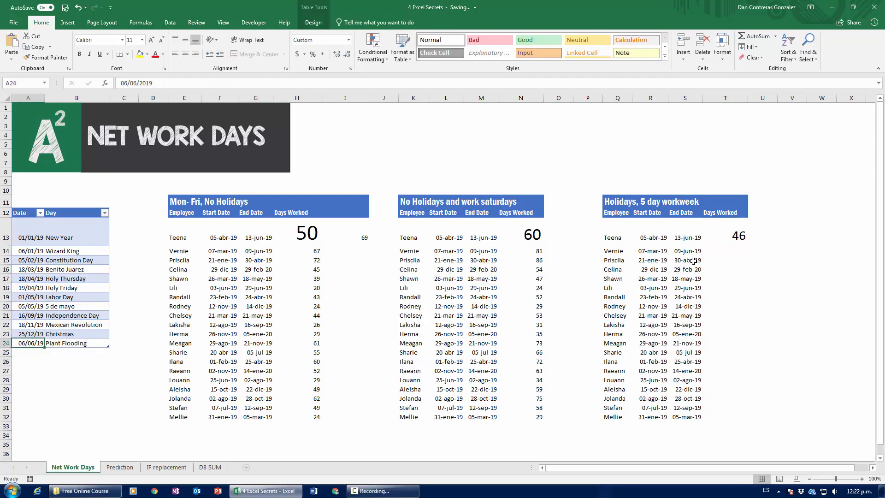
pyautogui.moveTo(659, 237); pyautogui.dragTo(683, 236)
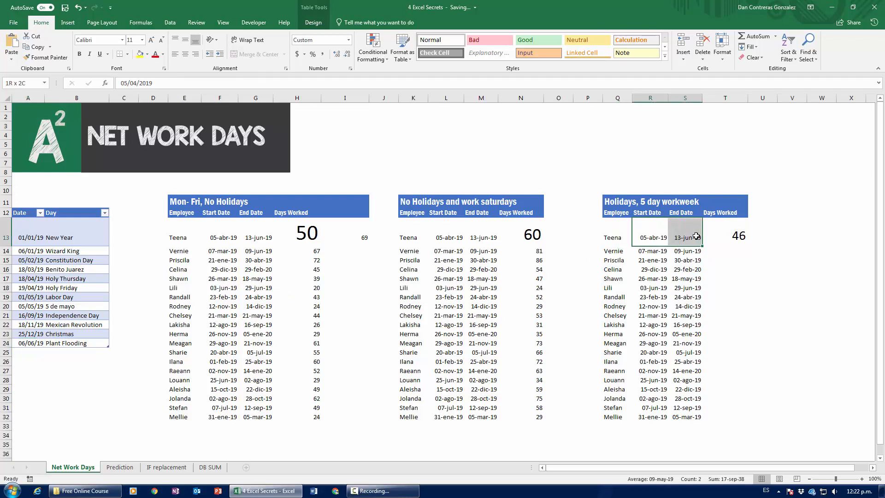
pyautogui.click(739, 235)
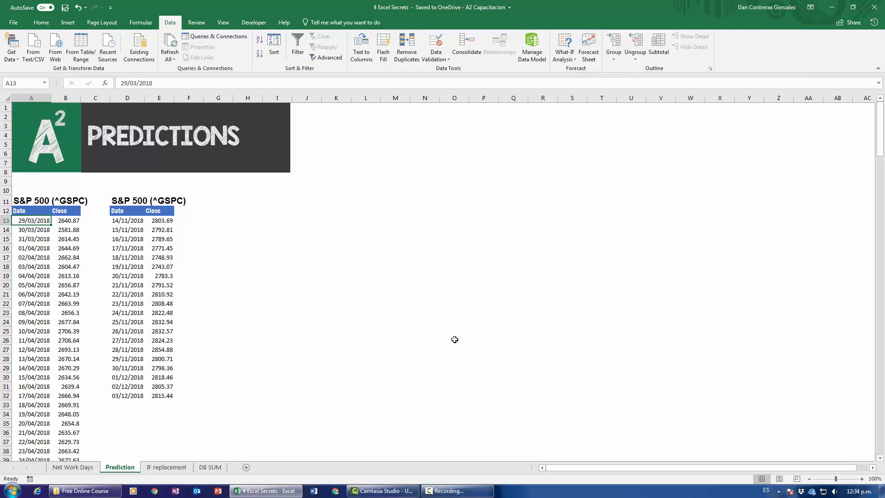
pyautogui.click(391, 296)
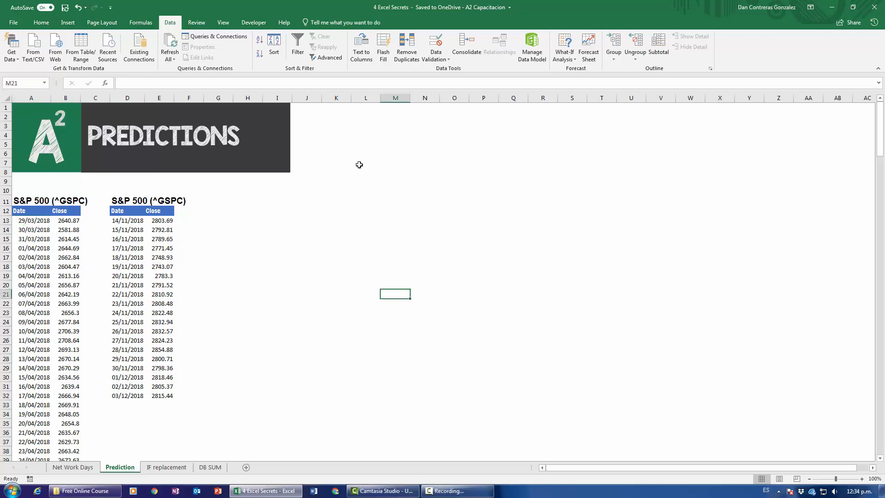
pyautogui.click(377, 192)
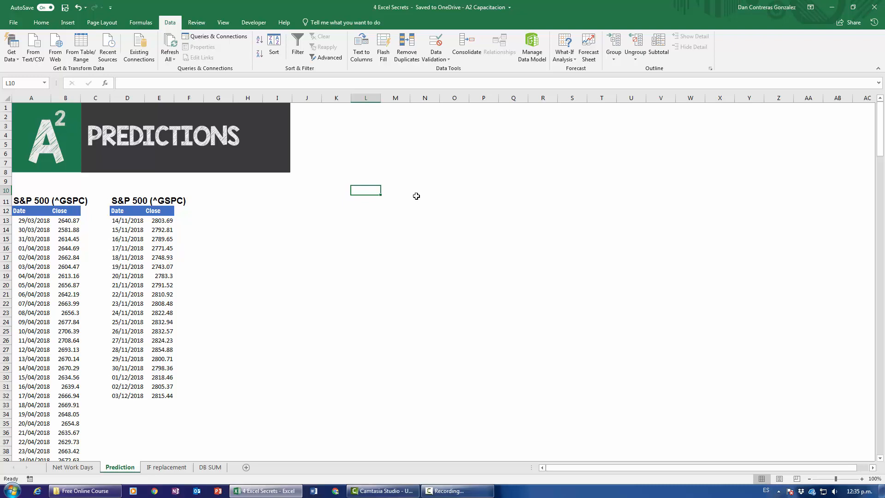
pyautogui.click(383, 165)
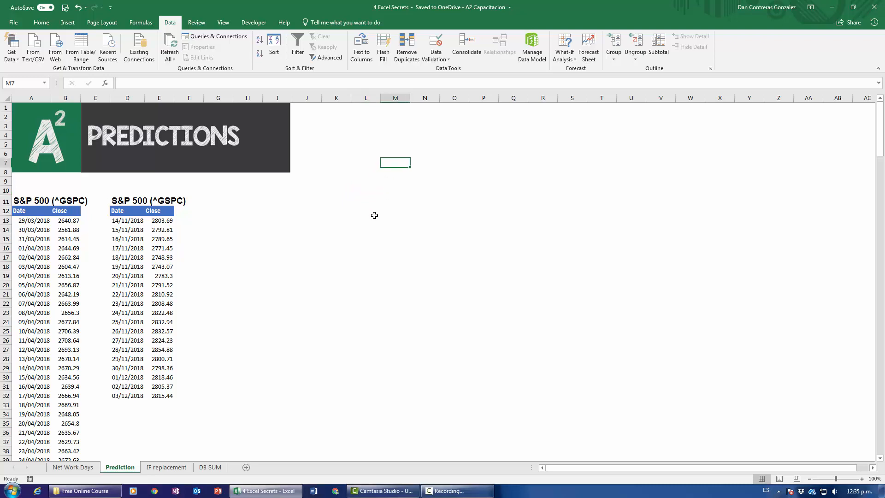
pyautogui.click(373, 214)
pyautogui.click(457, 490)
pyautogui.click(387, 218)
pyautogui.click(388, 191)
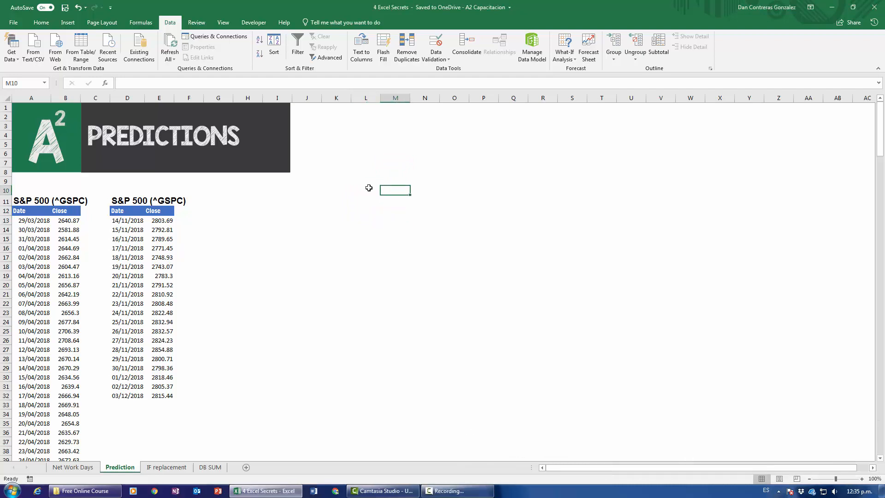
# Step: Enter the date 04/04/2019 in cell L10 of the Prediction sheet
pyautogui.click(369, 188)
pyautogui.write('4')
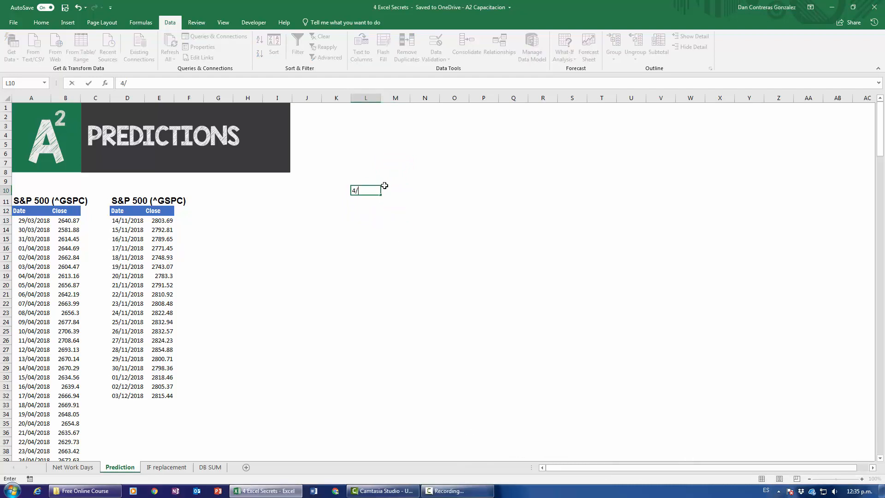
pyautogui.write('/04/2019')
pyautogui.press('Return')
# Step: Apply the Number format to the date in L10 to show its serial value
pyautogui.click(384, 187)
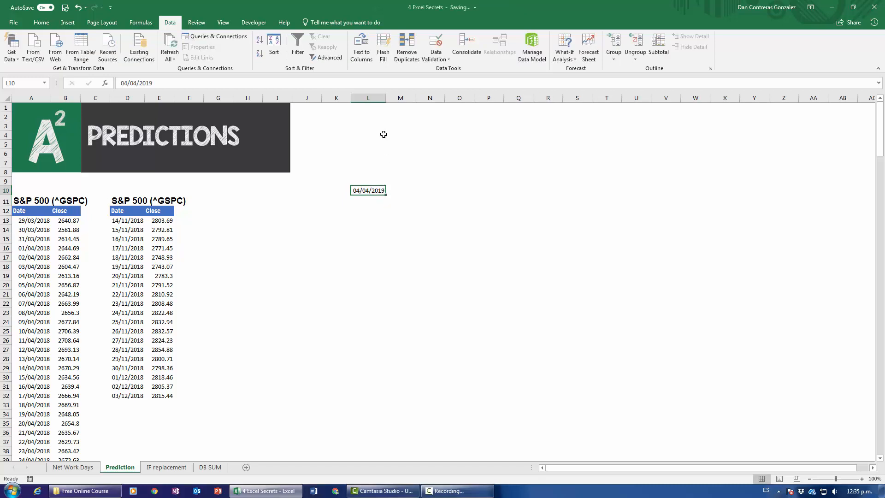
pyautogui.click(52, 25)
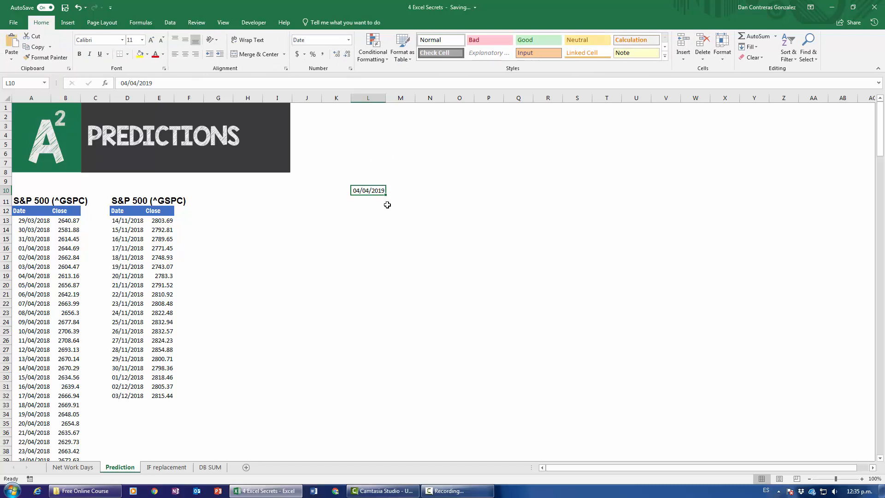
pyautogui.click(349, 40)
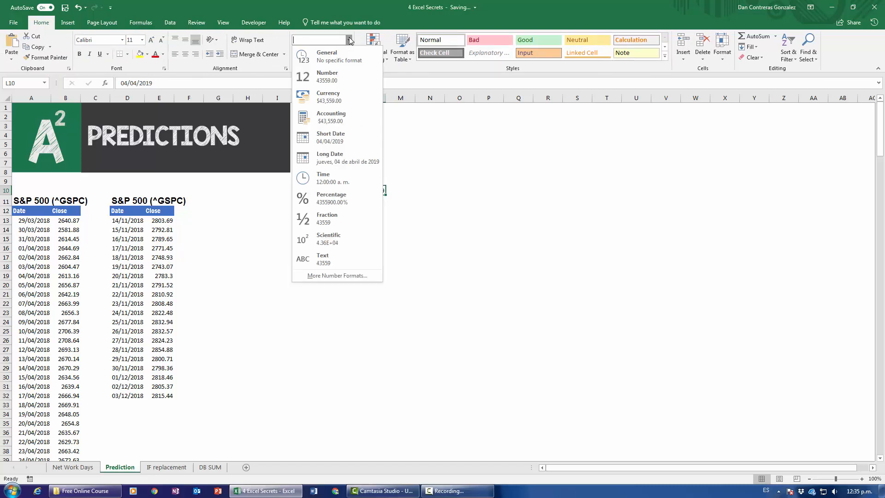
pyautogui.click(349, 41)
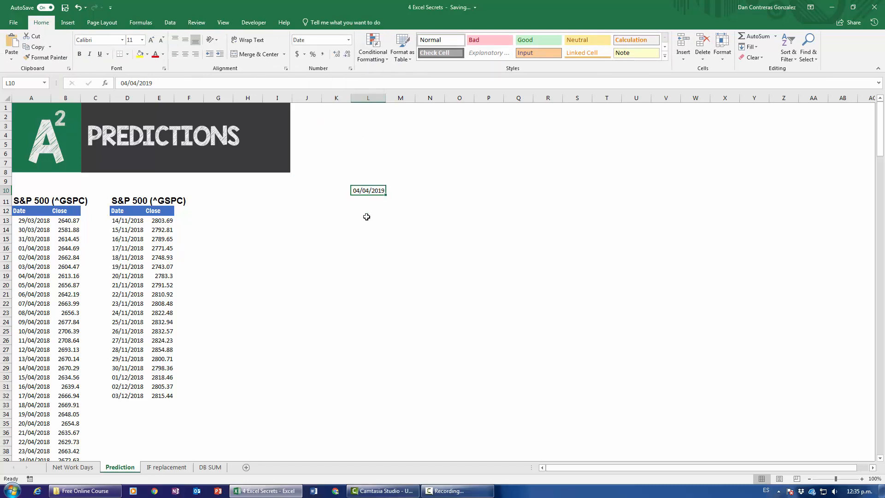
pyautogui.click(349, 41)
pyautogui.click(325, 78)
pyautogui.click(429, 229)
pyautogui.click(368, 190)
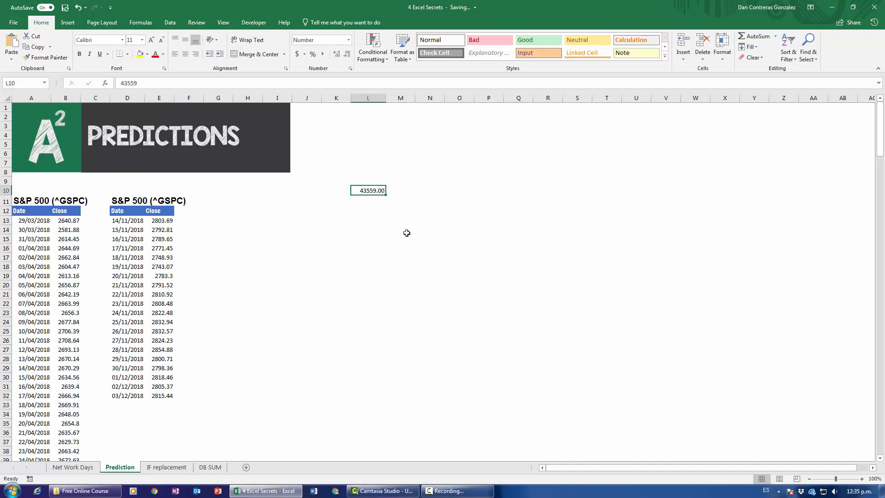
# Step: Enter the date 01/01/1900 in cell L11, below the converted date
pyautogui.click(369, 198)
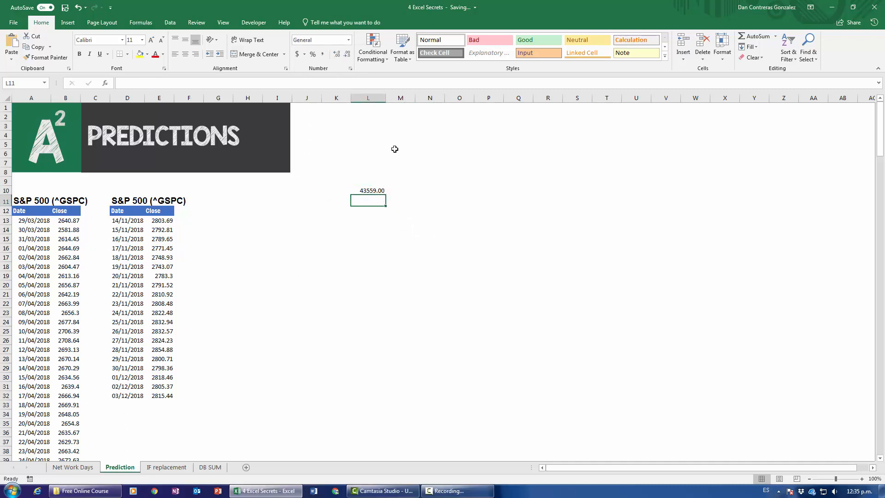
pyautogui.write('01/01/')
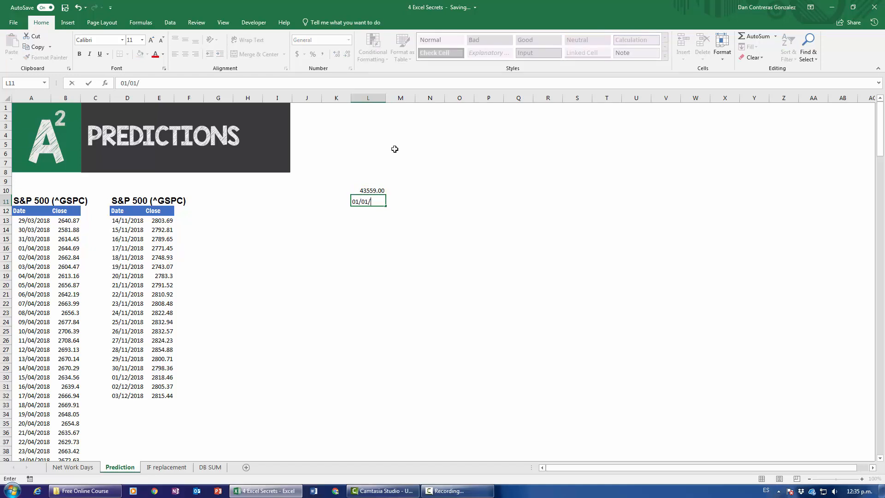
pyautogui.write('1900')
pyautogui.press('Return')
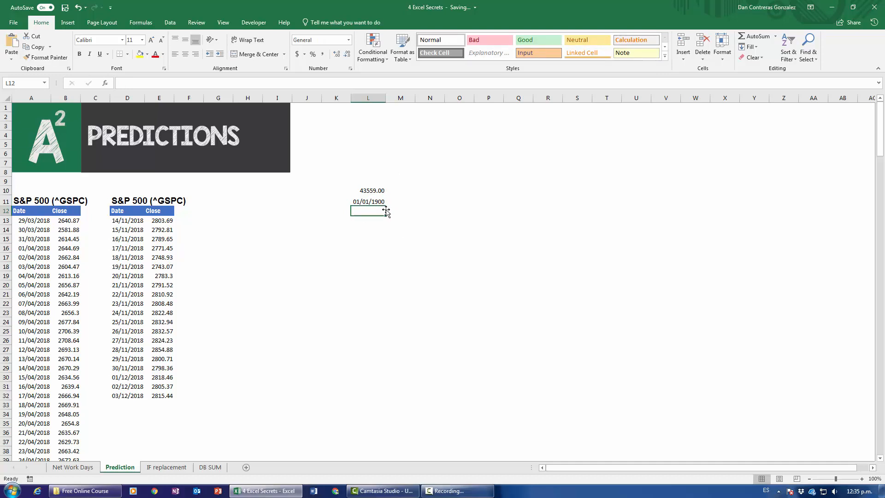
# Step: Compare the date in L11 with the serial number in L10
pyautogui.click(369, 201)
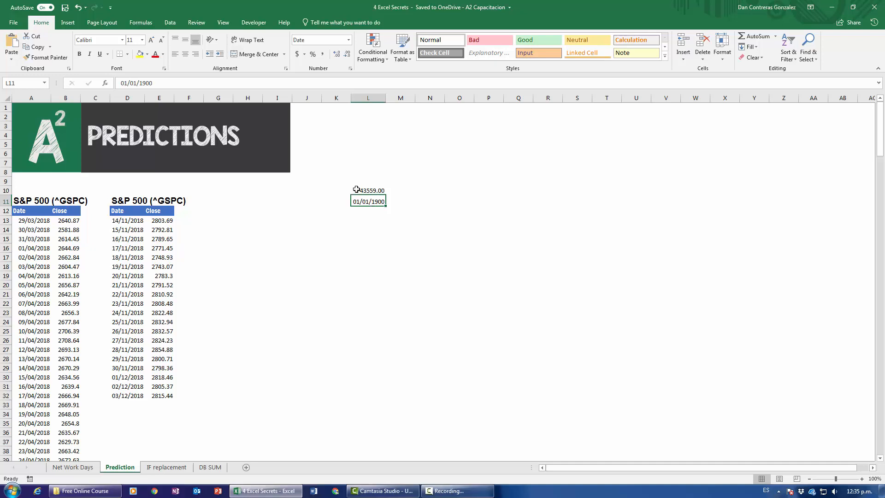
pyautogui.click(374, 191)
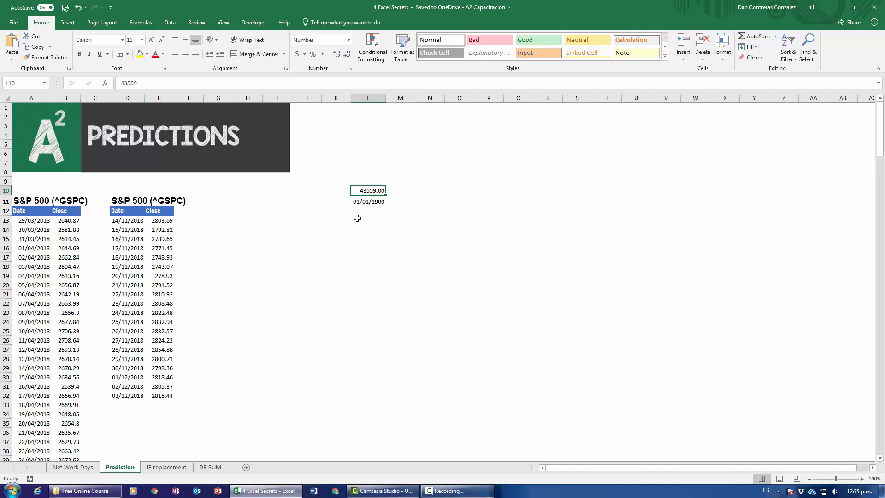
# Step: Examine the historical S&P 500 dates and closing values in columns A and B, from the headers down to the last row
pyautogui.click(35, 216)
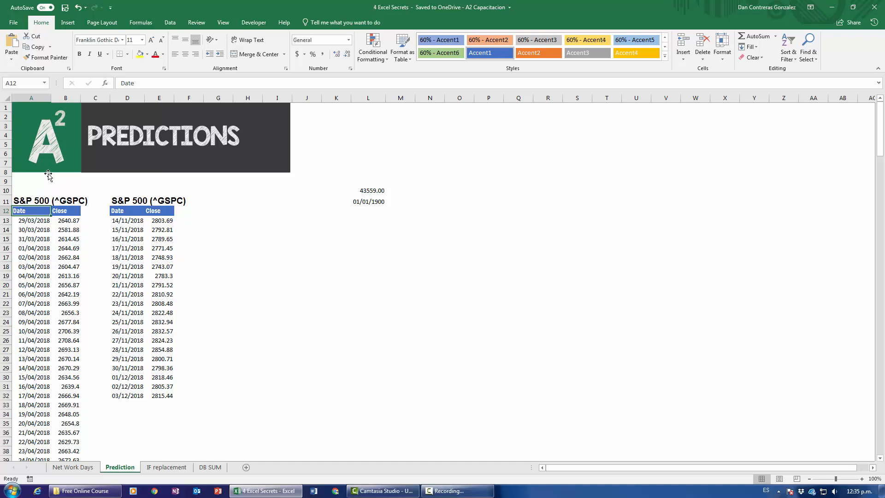
pyautogui.hotkey('ctrl', 'Down')
pyautogui.hotkey('ctrl', 'Up')
pyautogui.scroll(4, 48, 175)
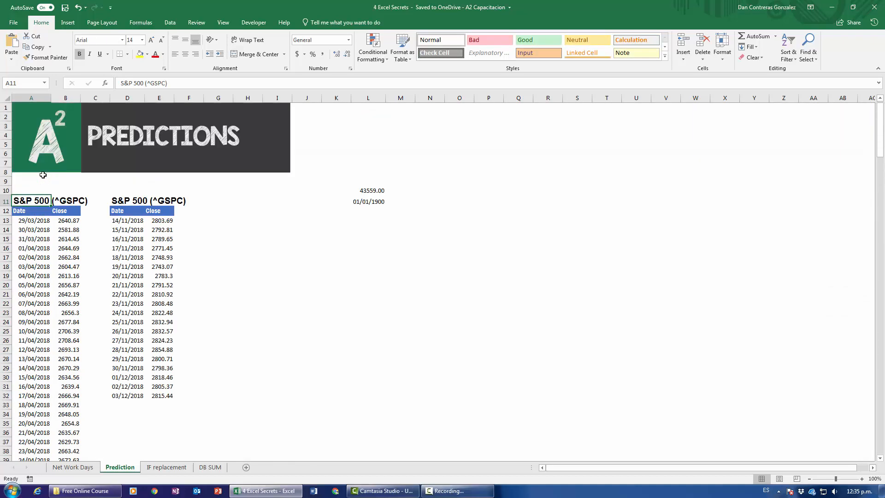
pyautogui.click(60, 211)
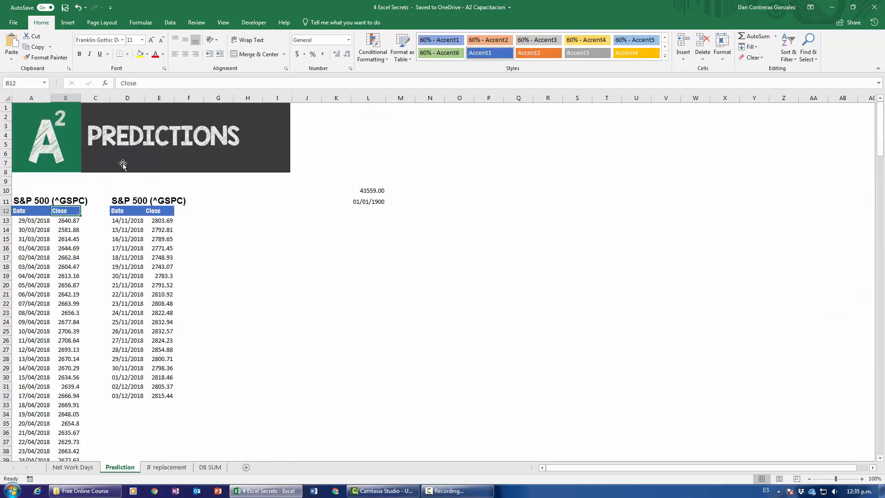
pyautogui.click(40, 201)
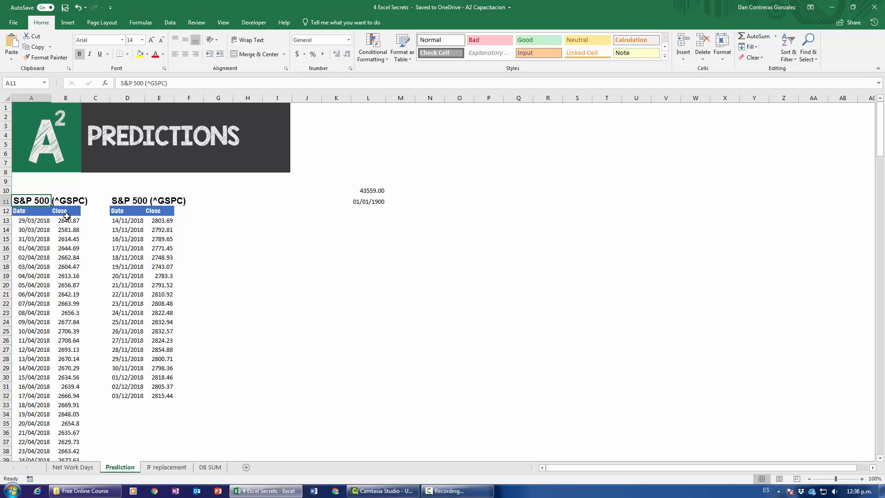
pyautogui.click(34, 222)
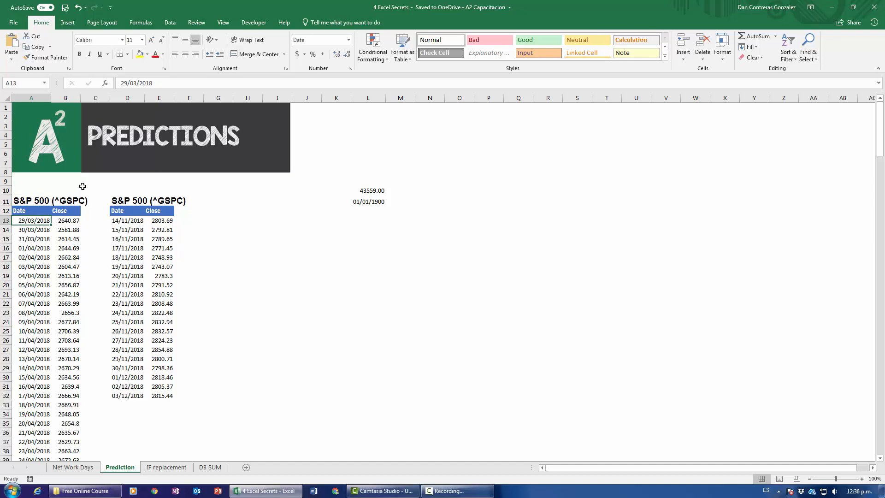
pyautogui.hotkey('ctrl', 'Down')
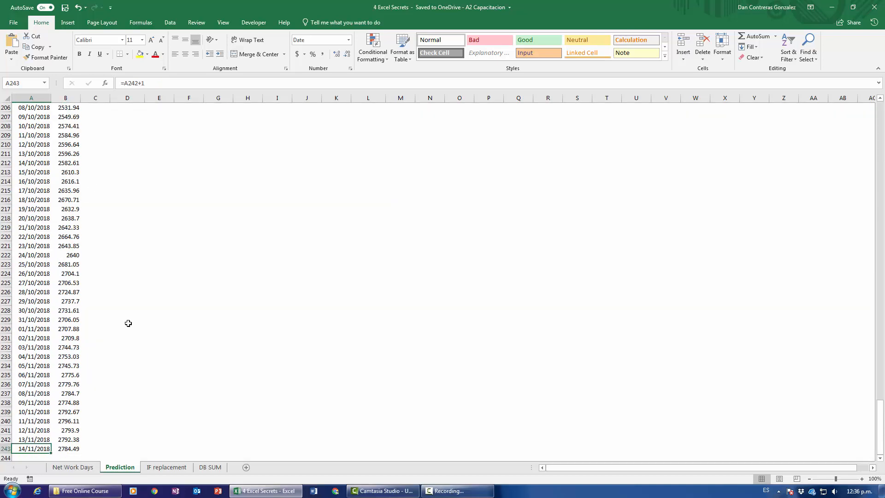
pyautogui.hotkey('ctrl', 'Up')
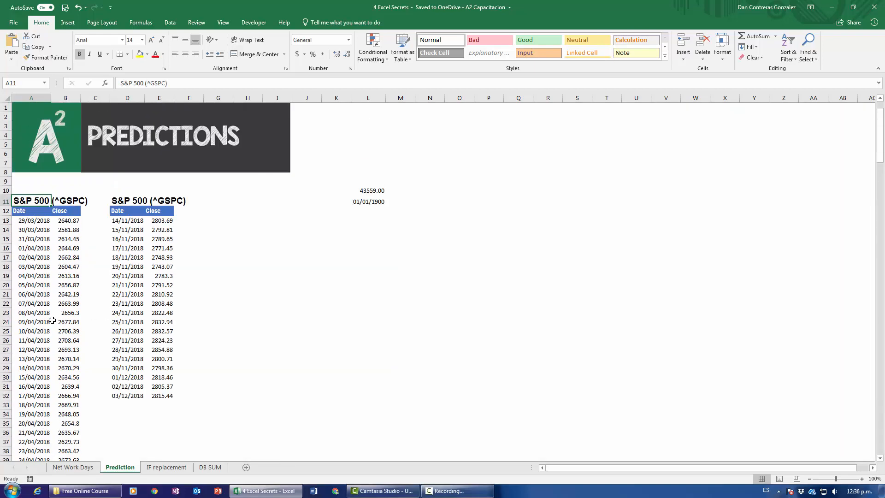
pyautogui.click(32, 213)
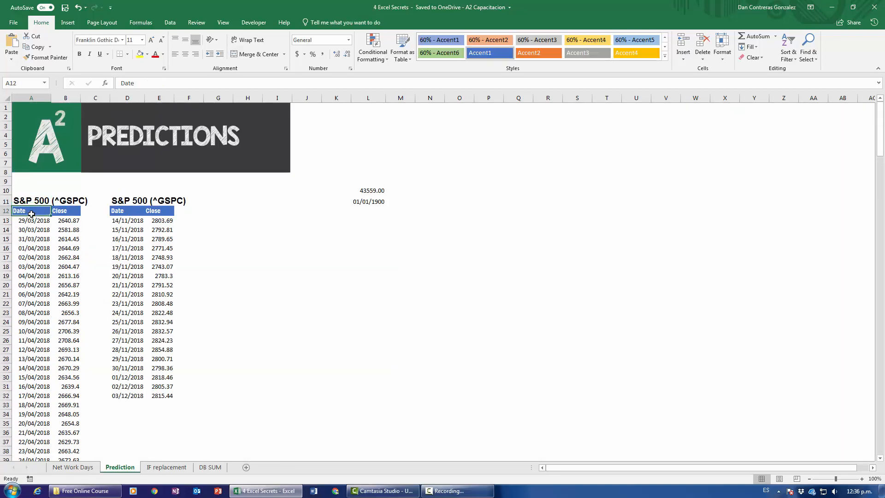
pyautogui.hotkey('ctrl', 'Down')
pyautogui.hotkey('ctrl', 'Right')
pyautogui.hotkey('ctrl', 'Up')
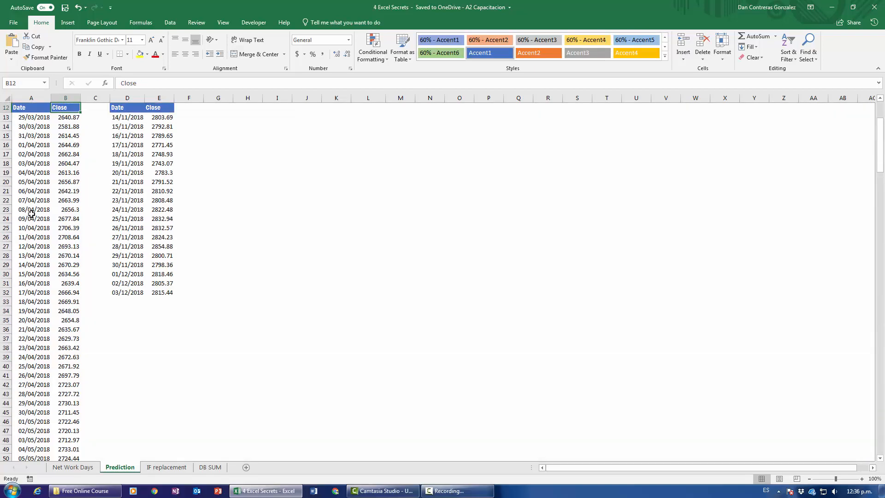
pyautogui.scroll(2, 35, 296)
pyautogui.scroll(2, 53, 279)
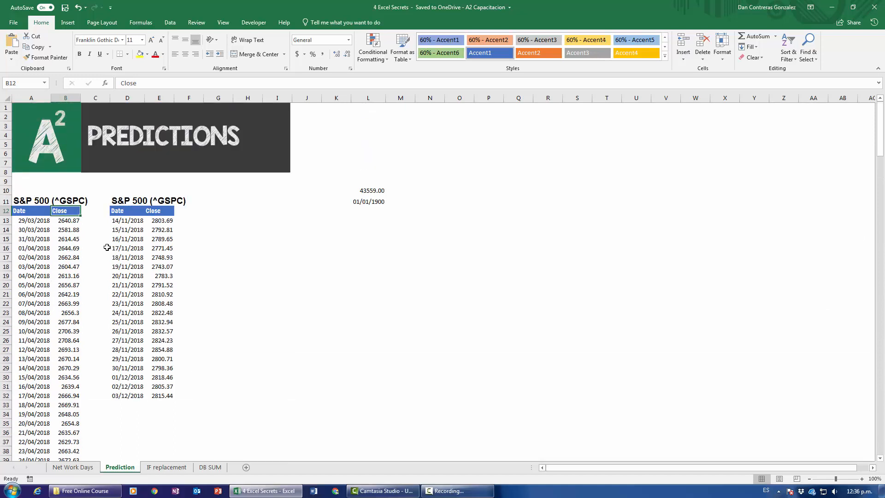
# Step: Review the second S&P 500 table in D13:E32, checking its first and last dates and its closing values
pyautogui.moveTo(129, 221); pyautogui.dragTo(168, 396)
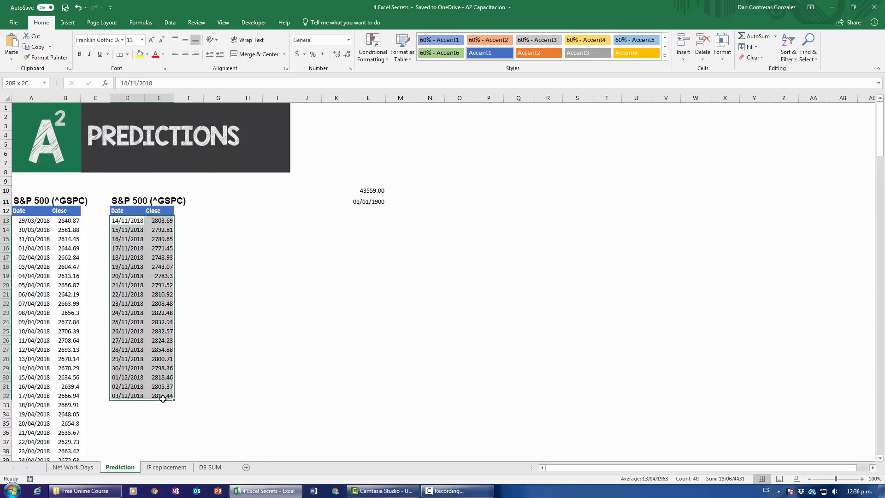
pyautogui.click(127, 222)
pyautogui.click(128, 397)
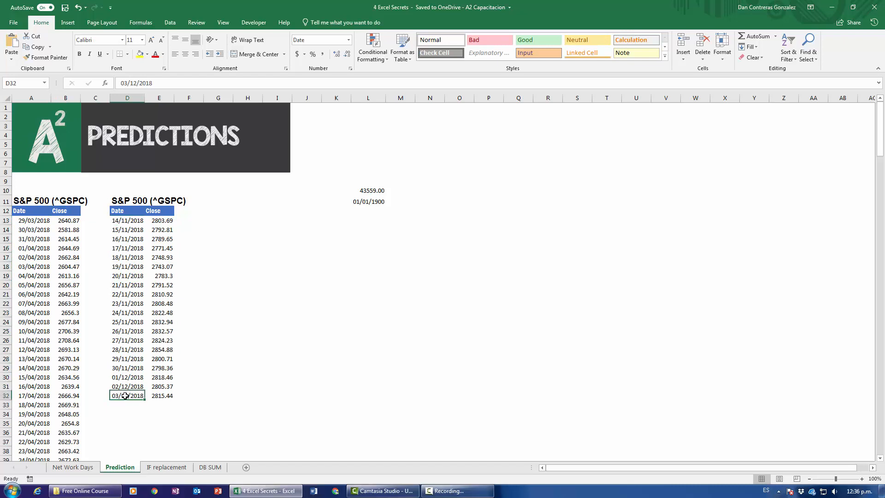
pyautogui.click(129, 221)
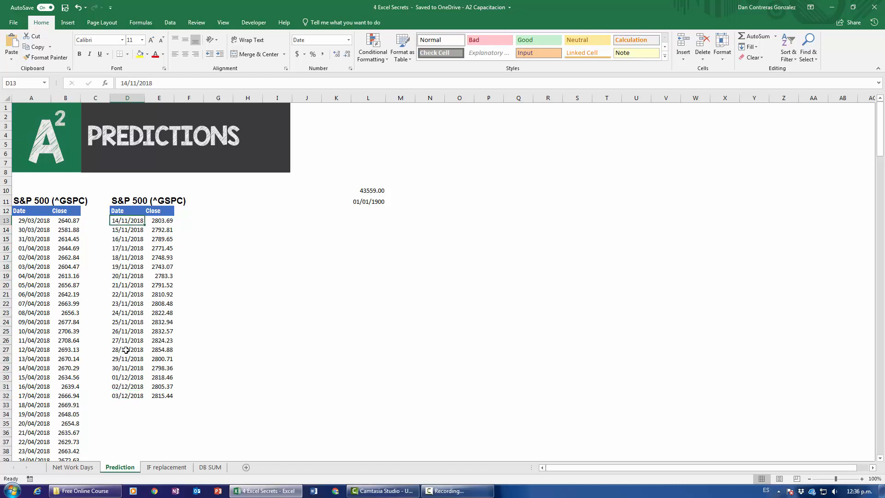
pyautogui.click(124, 397)
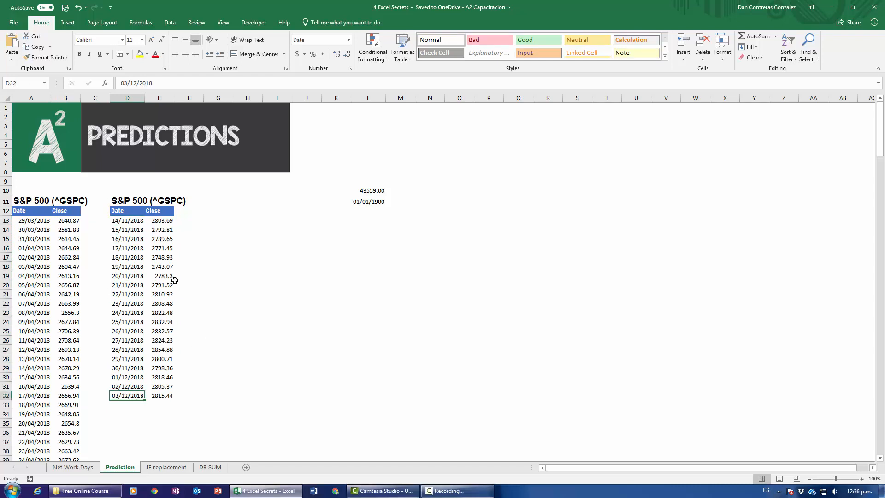
pyautogui.moveTo(164, 223); pyautogui.dragTo(171, 396)
# Step: Compare the end of the historical closing values in column B with the values of the second S&P 500 table
pyautogui.click(38, 212)
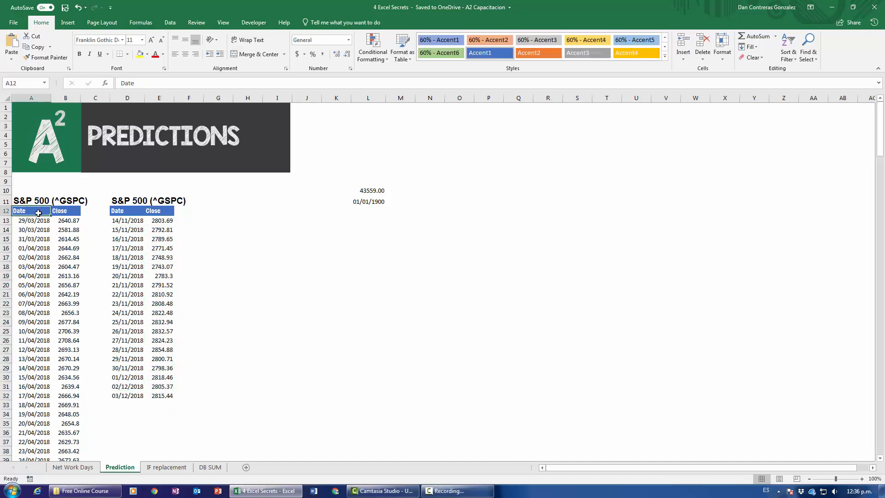
pyautogui.press('Right')
pyautogui.hotkey('ctrl', 'Down')
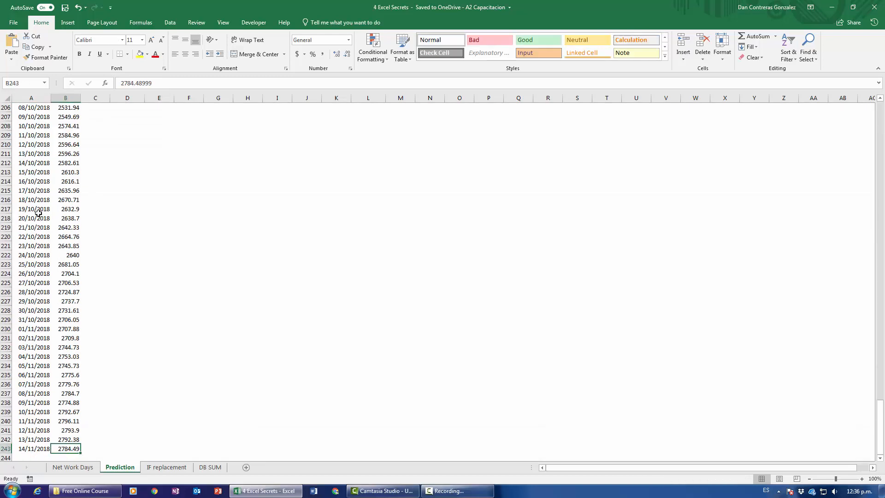
pyautogui.hotkey('ctrl', 'Up')
pyautogui.scroll(4, 27, 233)
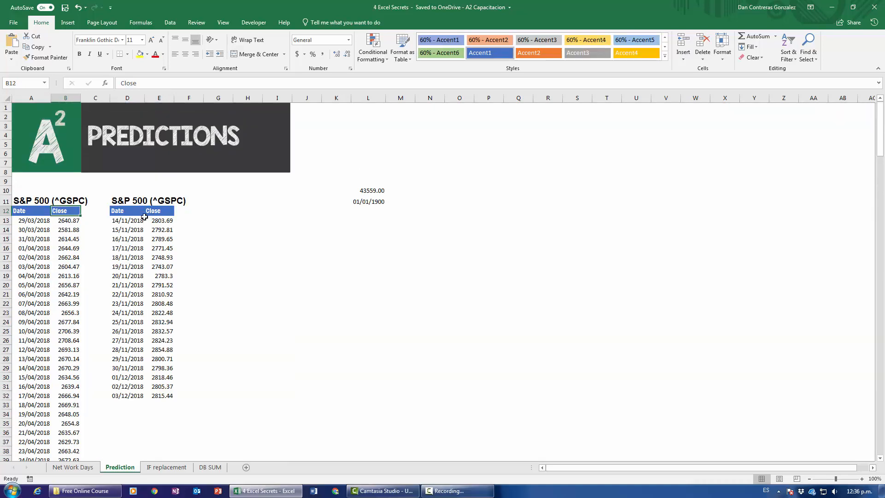
pyautogui.moveTo(138, 221); pyautogui.dragTo(171, 396)
pyautogui.click(171, 313)
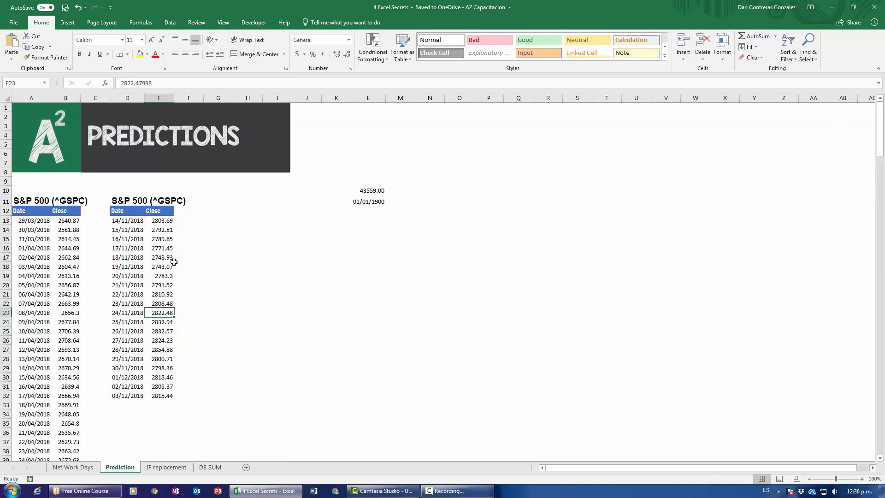
# Step: Start a Forecast Sheet from the historical S&P 500 table in columns A and B, keeping the source data in view
pyautogui.click(30, 229)
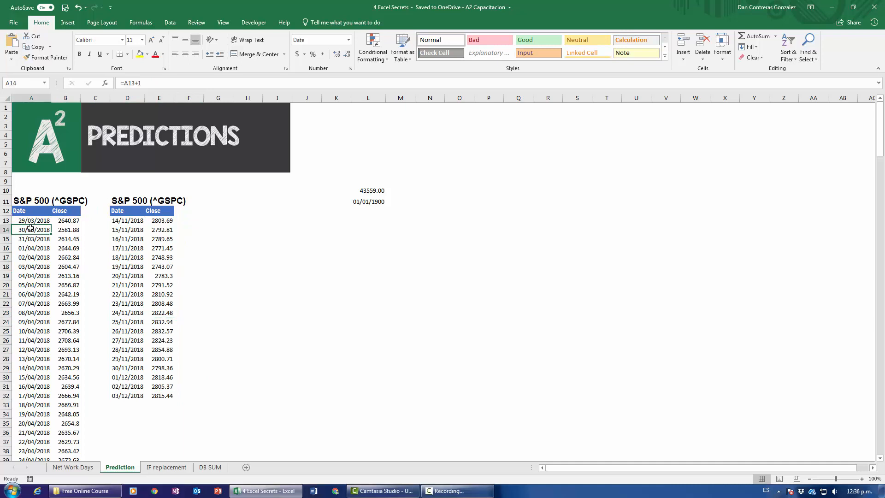
pyautogui.click(41, 266)
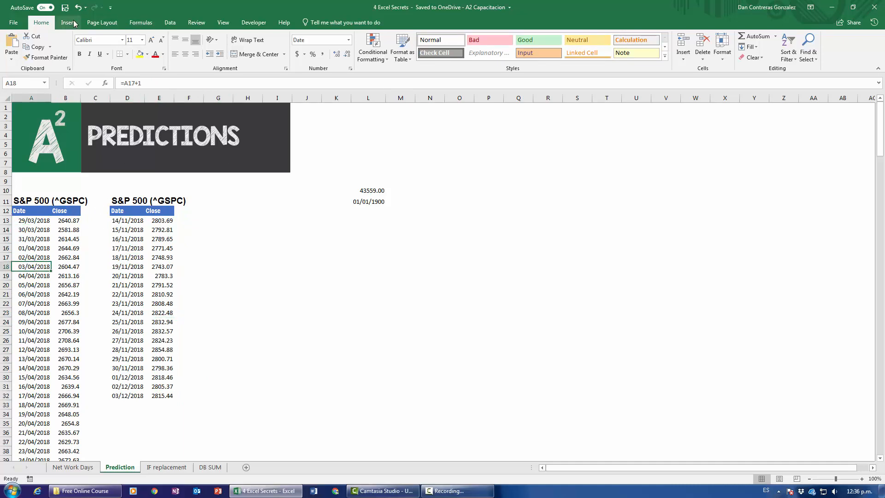
pyautogui.click(178, 24)
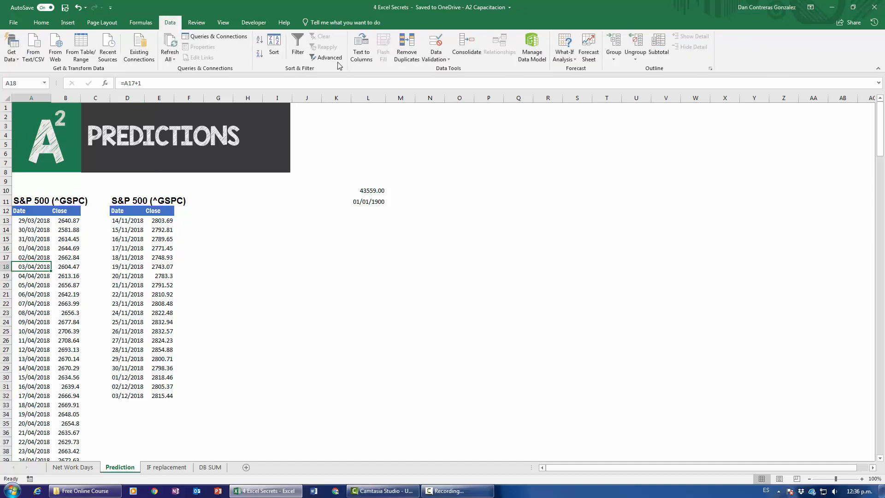
pyautogui.click(589, 44)
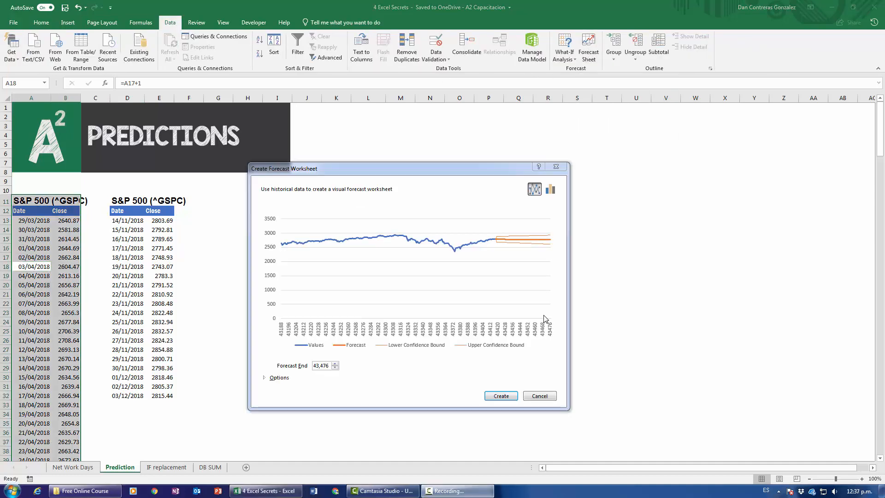
pyautogui.moveTo(430, 176); pyautogui.dragTo(278, 90)
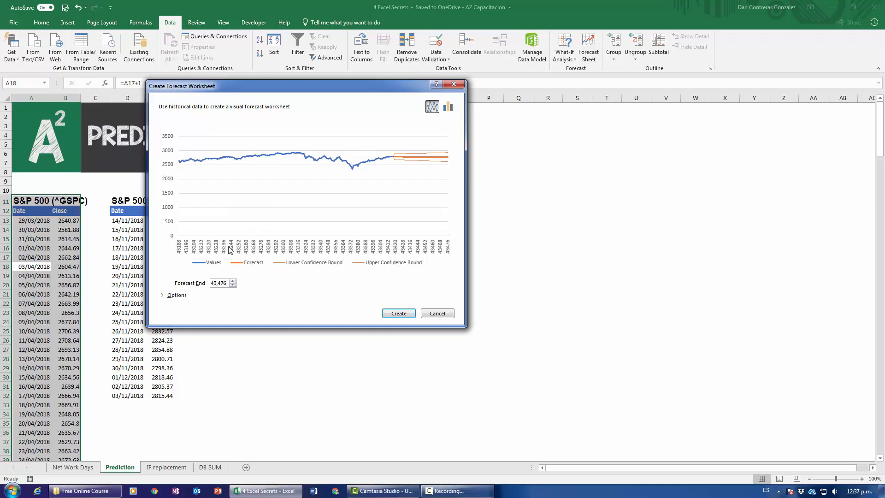
# Step: Expand the forecast options for review and create the line-chart forecast worksheet with the default settings
pyautogui.click(174, 295)
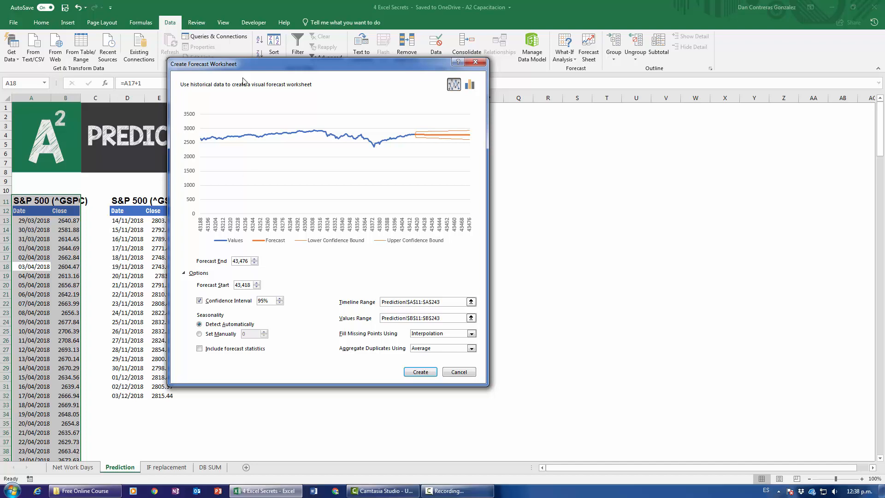
pyautogui.moveTo(261, 65); pyautogui.dragTo(567, 98)
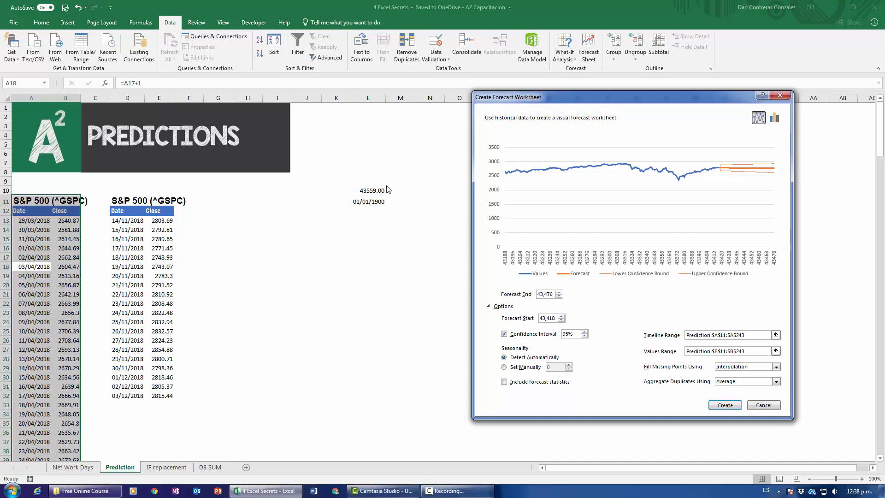
pyautogui.moveTo(646, 101); pyautogui.dragTo(369, 92)
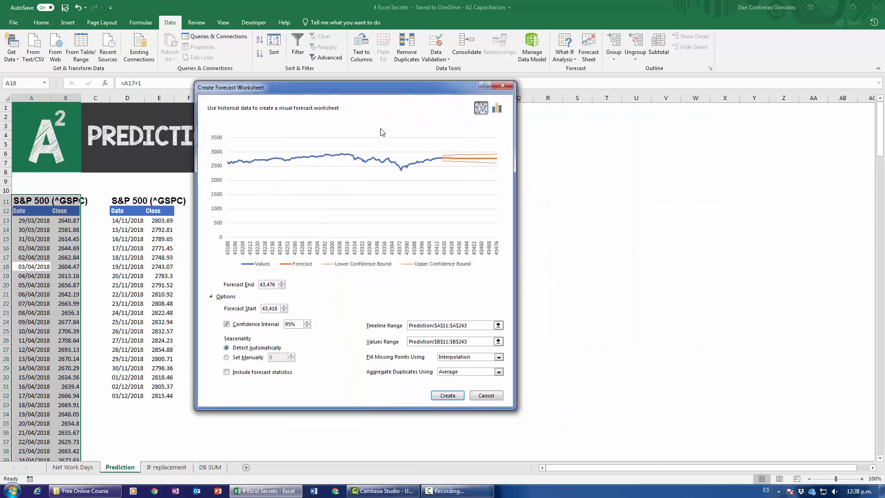
pyautogui.click(265, 287)
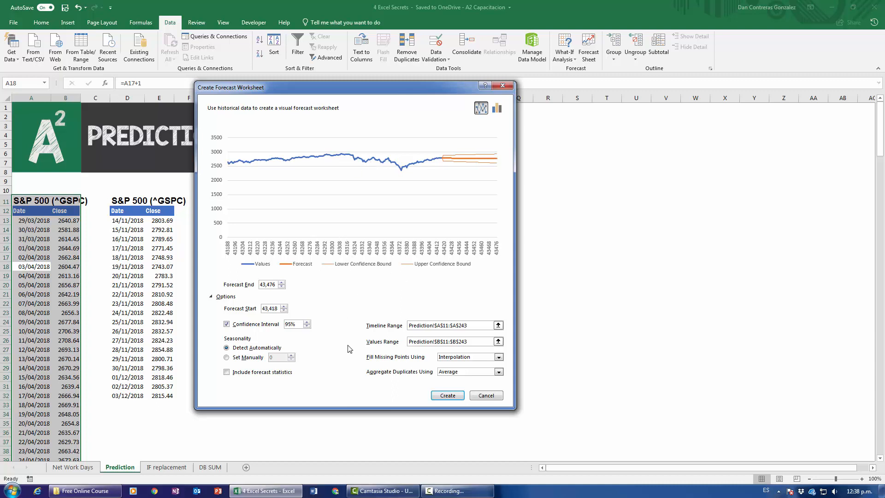
pyautogui.click(447, 396)
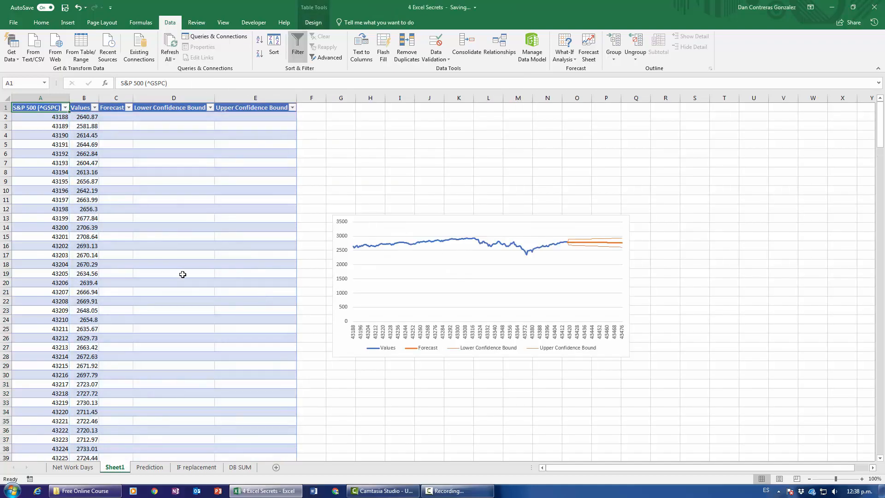
# Step: Move the forecast chart up beside the forecast table, over about columns H to Q starting at row 2
pyautogui.click(413, 223)
pyautogui.moveTo(398, 193); pyautogui.dragTo(336, 102)
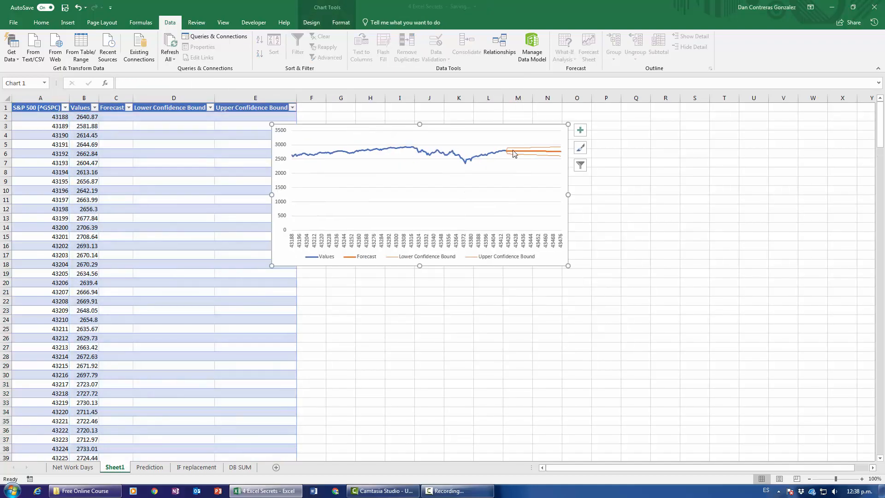
pyautogui.moveTo(405, 124); pyautogui.dragTo(484, 119)
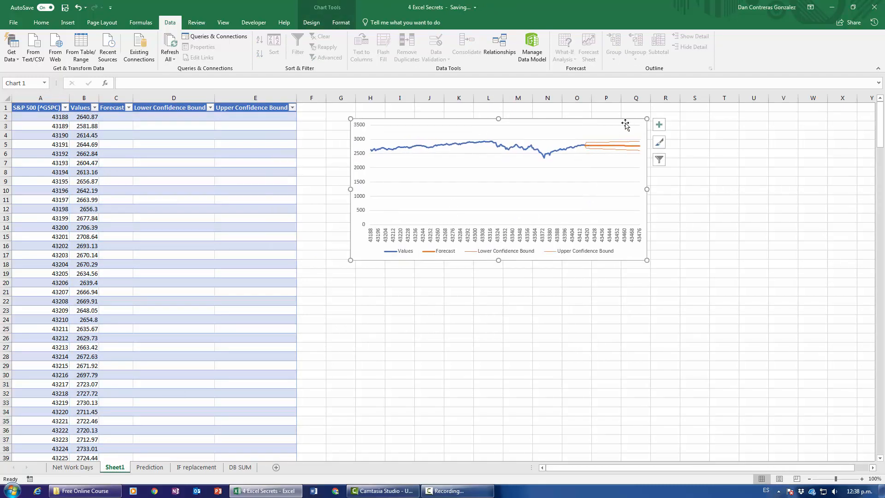
# Step: Format the serial numbers in column A of the forecast table, from A2 down to the last row, as Short Date
pyautogui.click(87, 118)
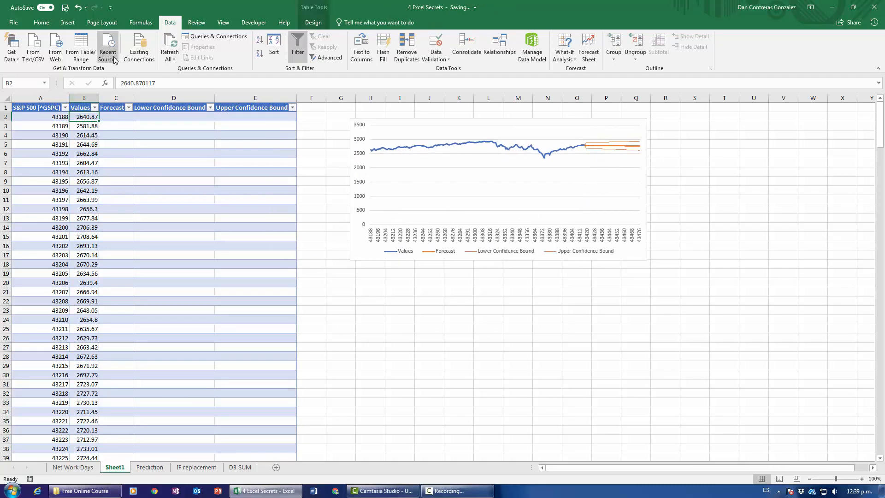
pyautogui.click(58, 116)
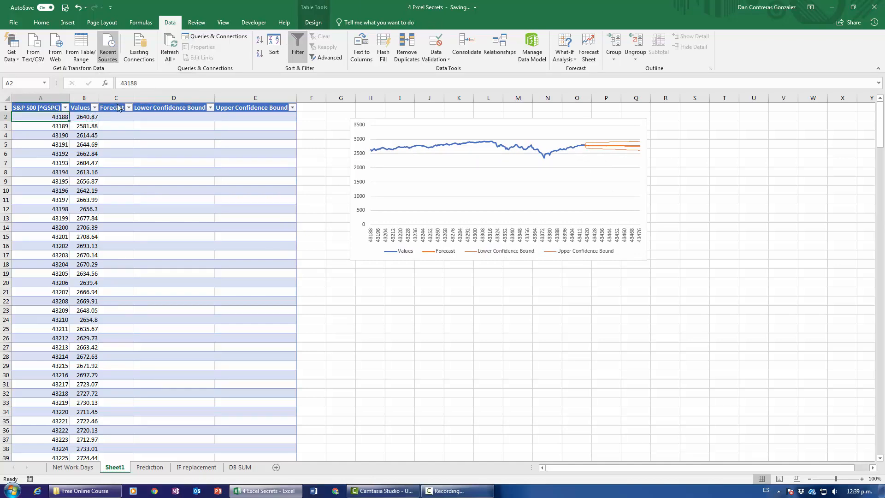
pyautogui.hotkey('ctrl', 'shift', 'Down')
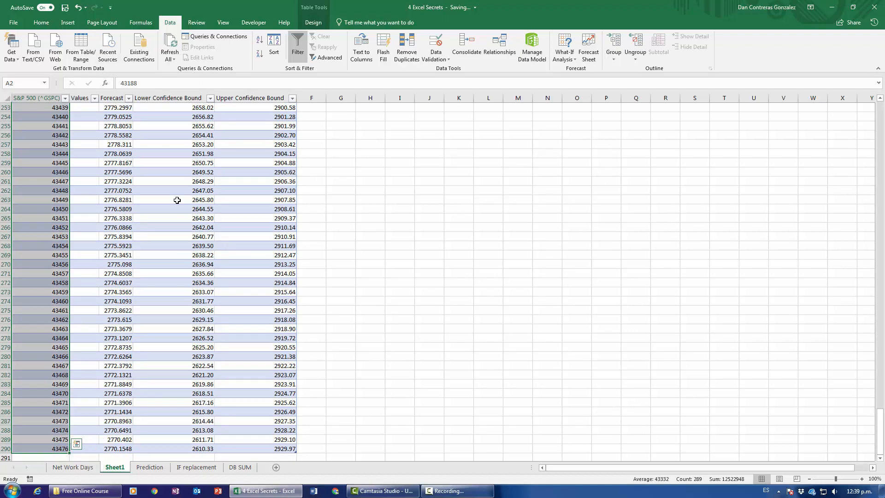
pyautogui.click(41, 22)
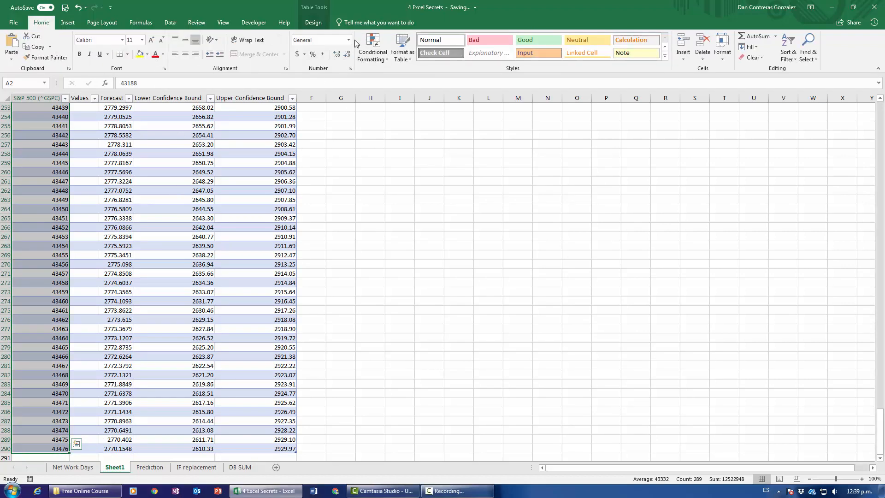
pyautogui.click(348, 41)
pyautogui.click(331, 137)
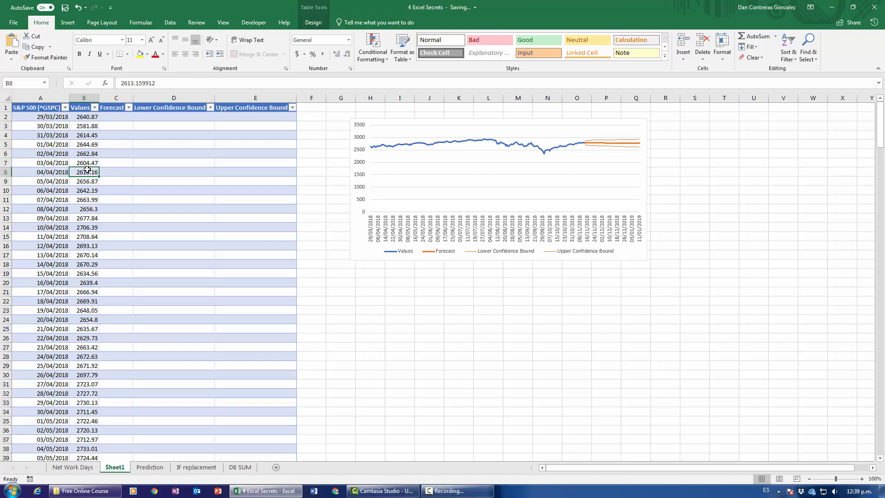
# Step: Examine where the historical values end in the forecast table and review the Forecast, Lower Confidence Bound and Upper Confidence Bound columns
pyautogui.hotkey('ctrl', 'Down')
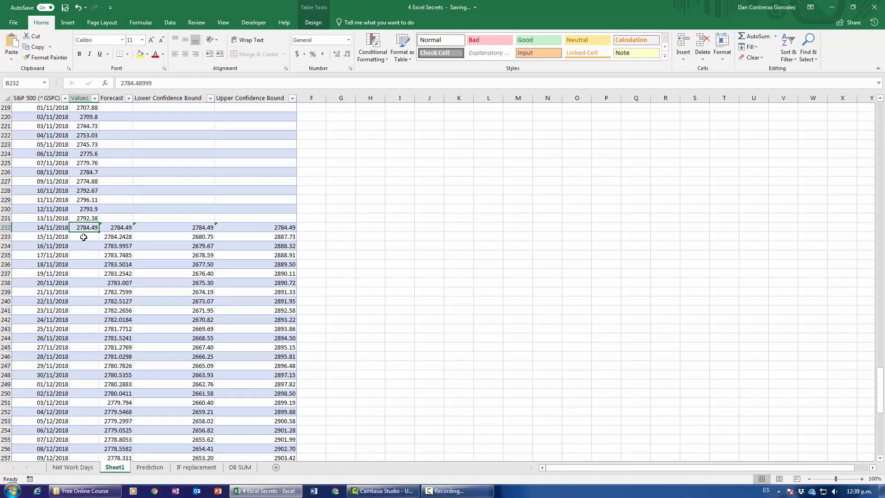
pyautogui.click(89, 218)
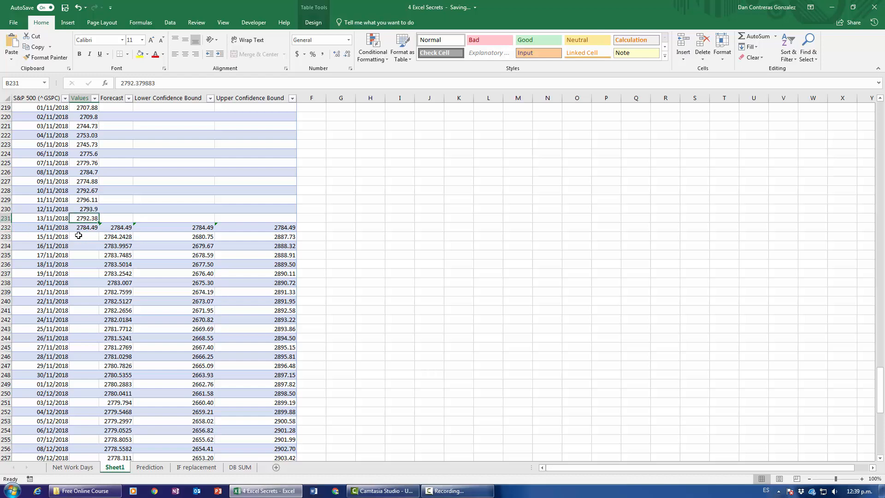
pyautogui.click(85, 229)
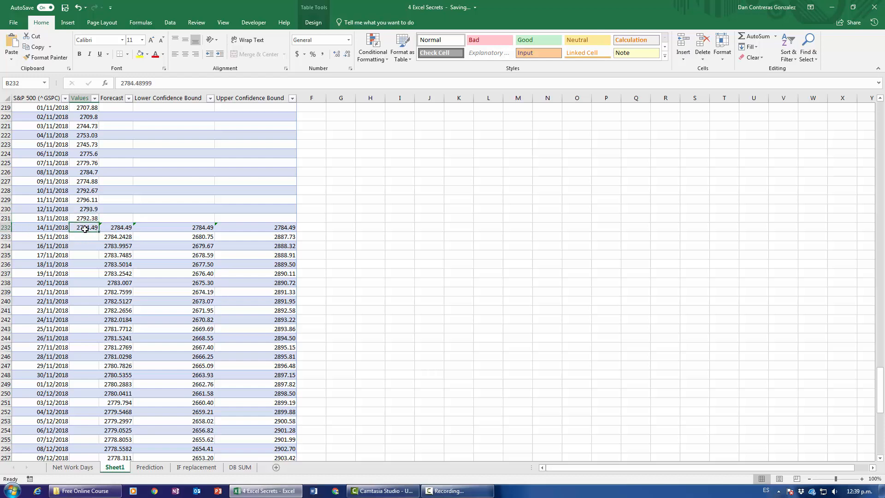
pyautogui.press('Right')
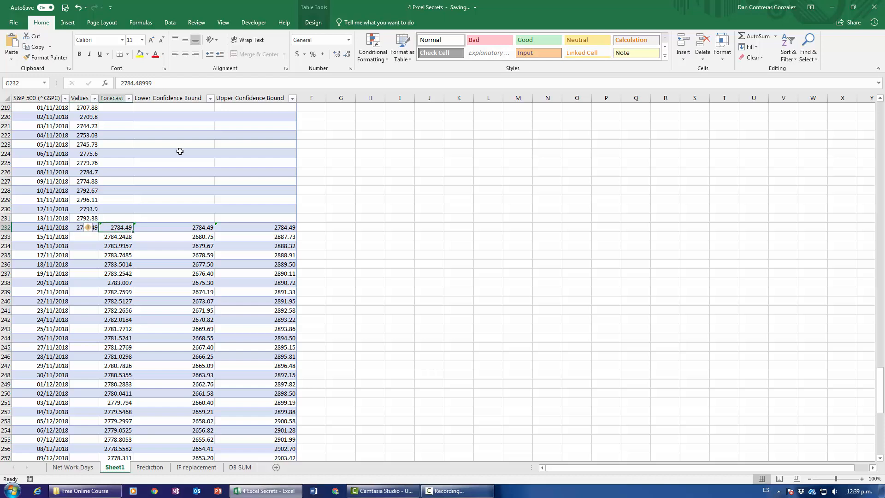
pyautogui.click(115, 97)
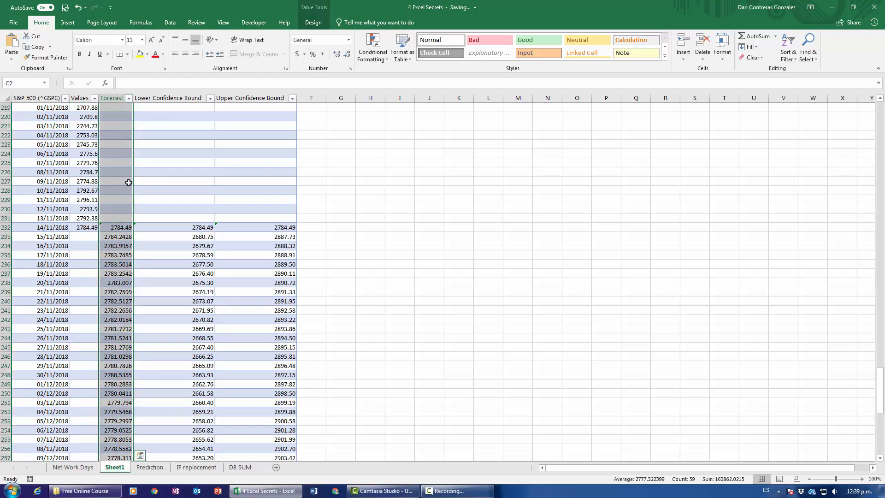
pyautogui.click(121, 229)
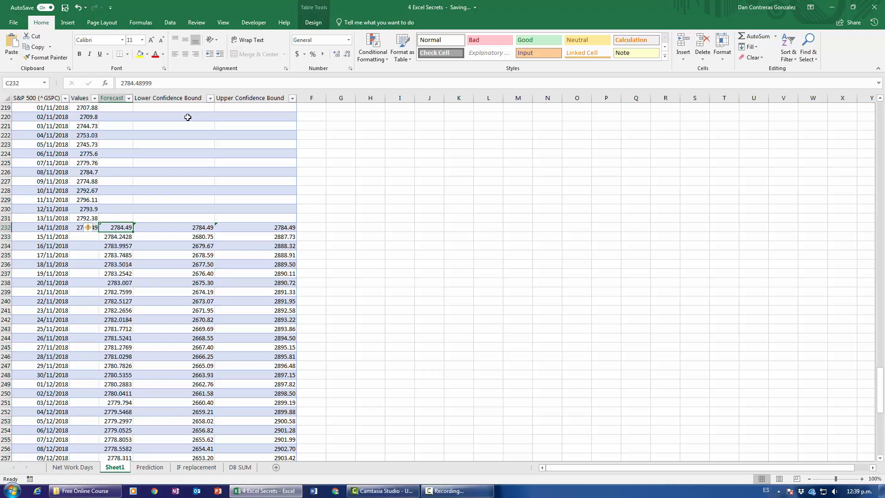
pyautogui.click(166, 96)
pyautogui.click(247, 94)
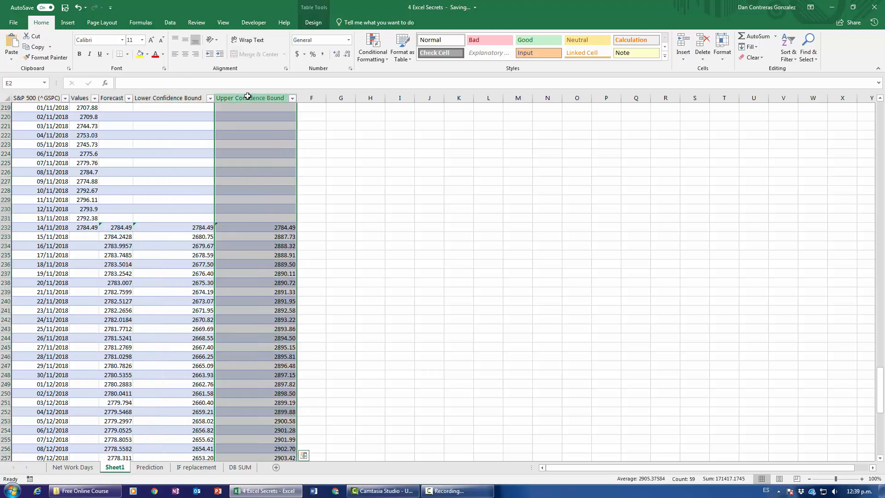
# Step: Look up the actual S&P 500 close for 03/12/2018 in the second table of the Prediction sheet
pyautogui.click(73, 467)
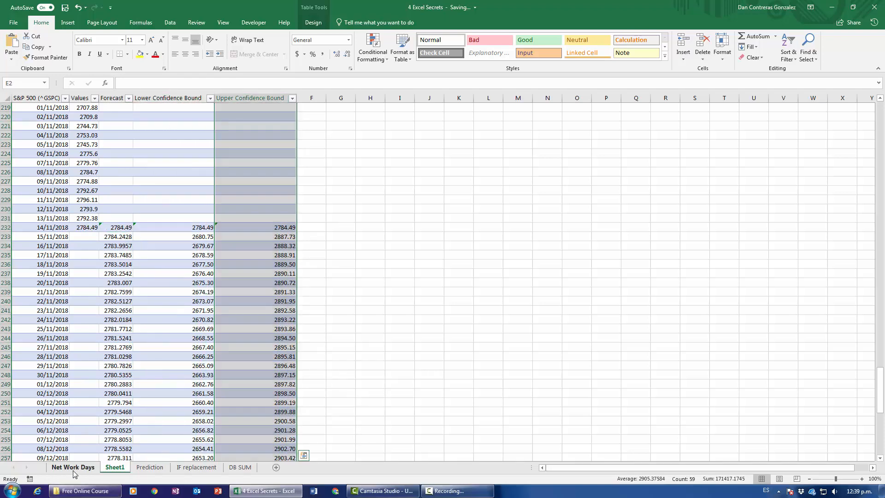
pyautogui.click(150, 467)
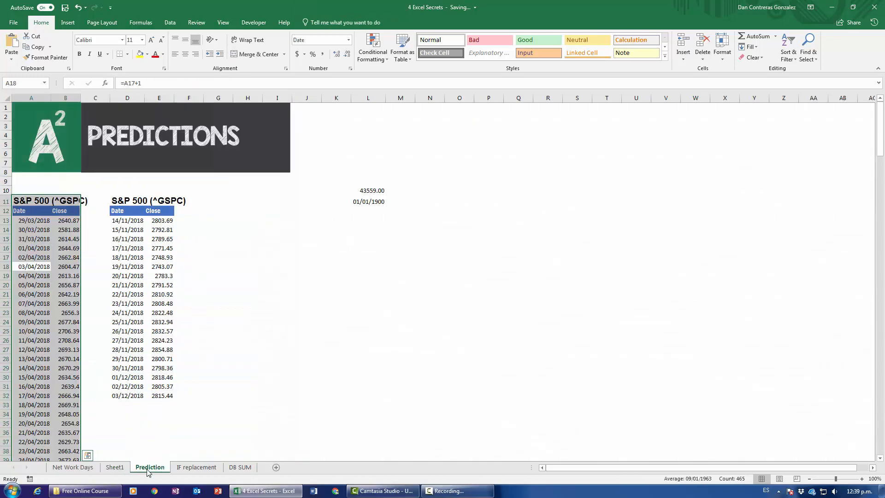
pyautogui.click(140, 348)
pyautogui.scroll(-3, 122, 371)
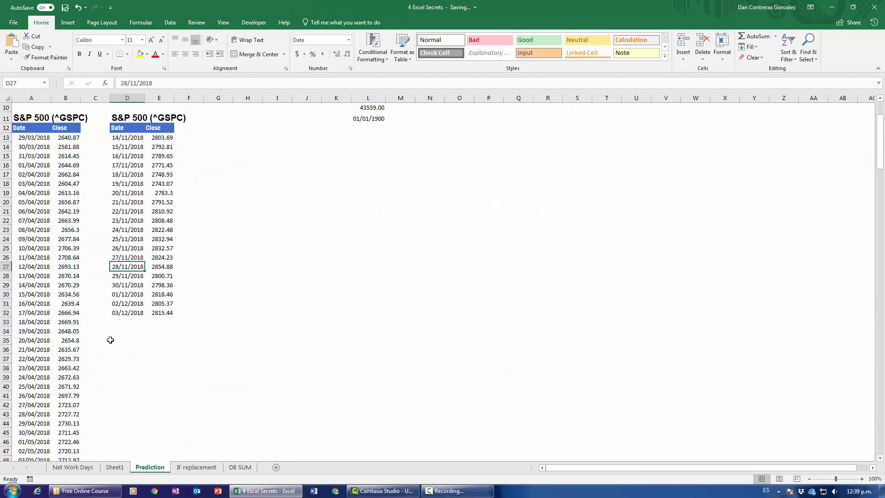
pyautogui.click(122, 316)
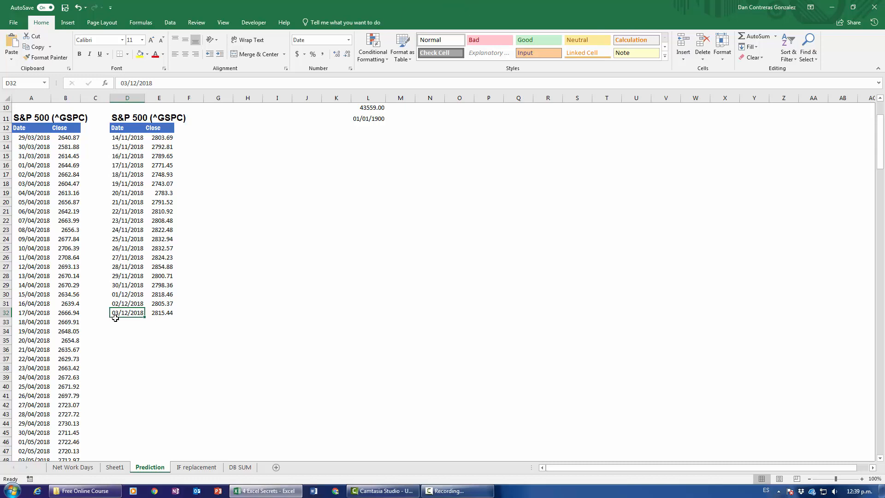
pyautogui.click(167, 314)
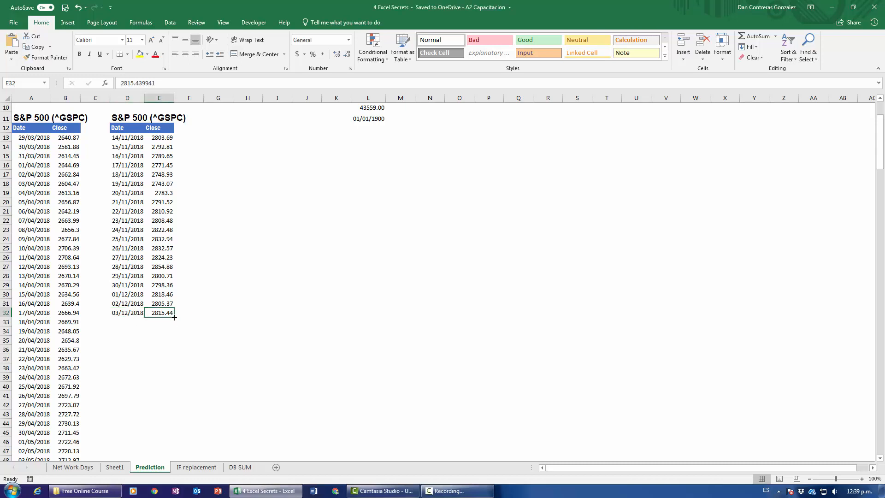
# Step: Find the forecast value for 03/12/2018 in the Forecast column of Sheet1
pyautogui.click(114, 466)
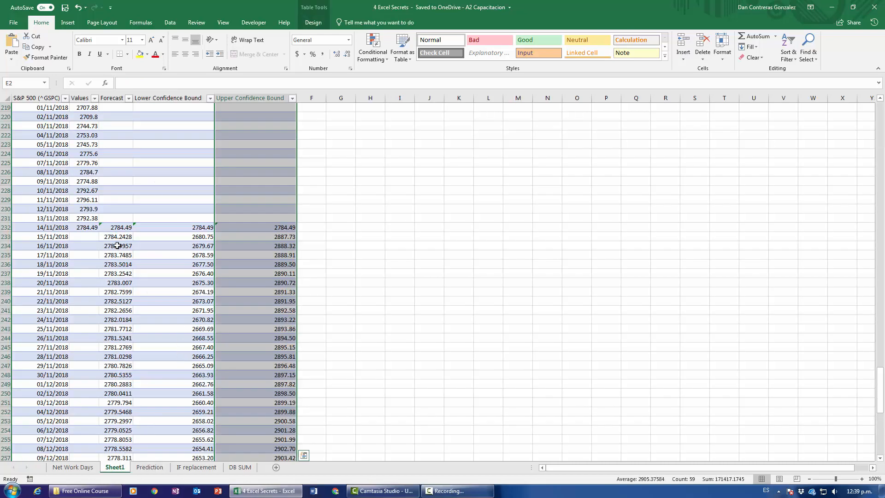
pyautogui.click(122, 227)
pyautogui.scroll(-1, 75, 303)
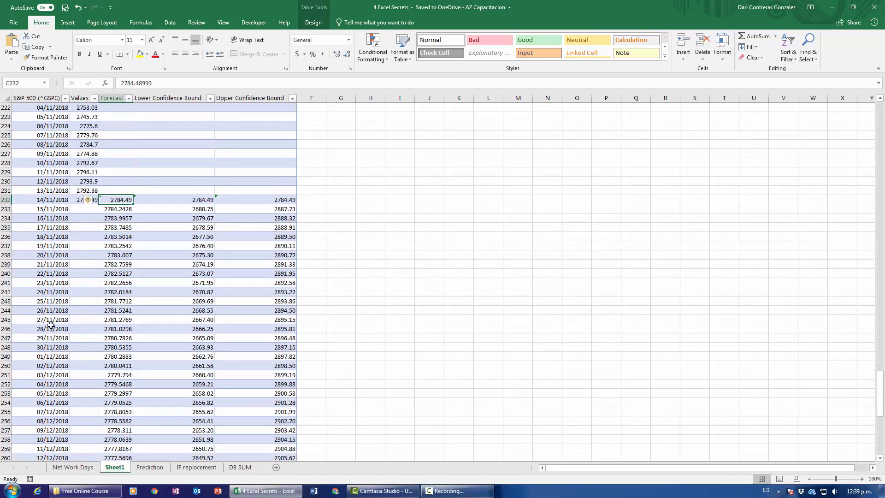
pyautogui.click(40, 374)
pyautogui.press('Right')
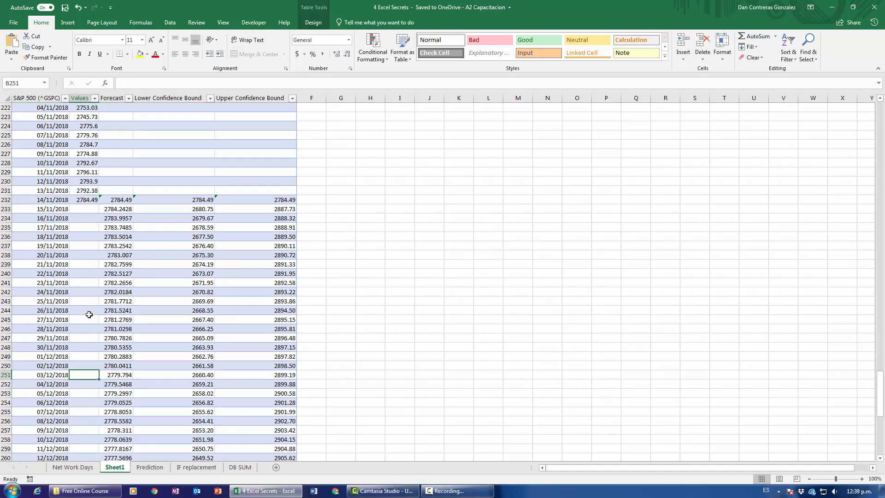
pyautogui.press('Right')
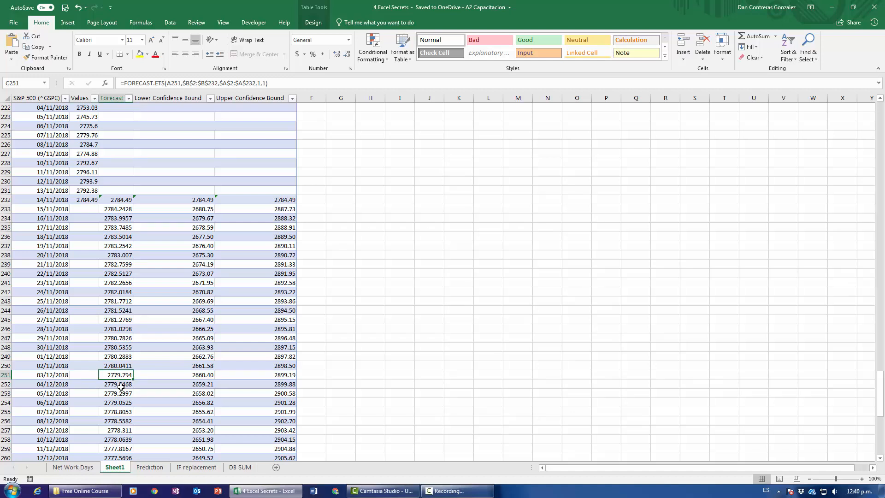
# Step: Compare the 03/12/2018 forecast with the last historical value in column B and the actual close on the Prediction sheet
pyautogui.click(86, 199)
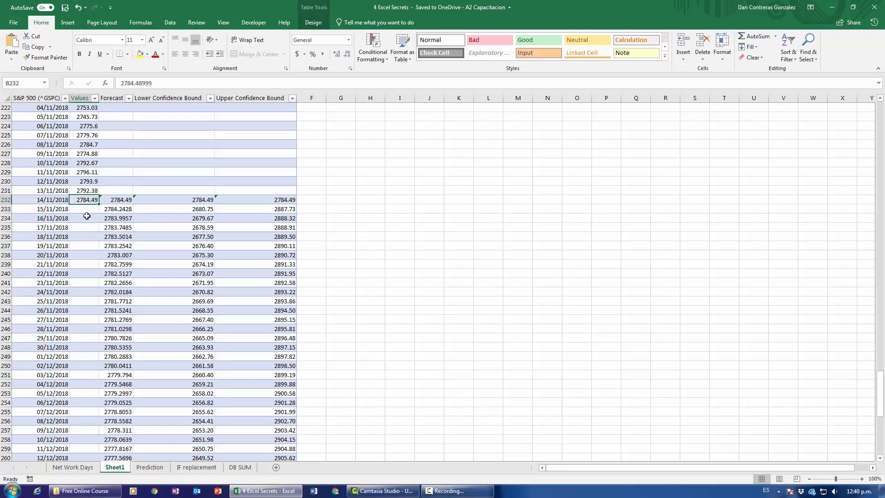
pyautogui.click(117, 378)
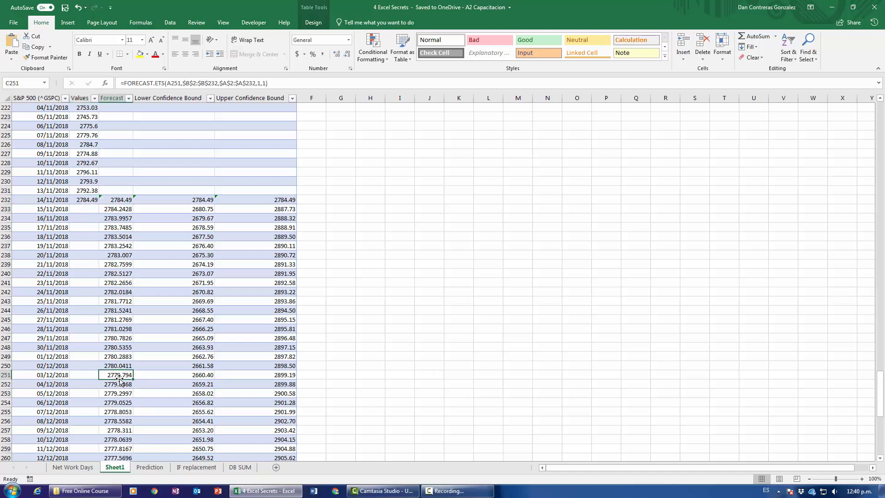
pyautogui.click(73, 466)
pyautogui.click(115, 466)
pyautogui.click(145, 468)
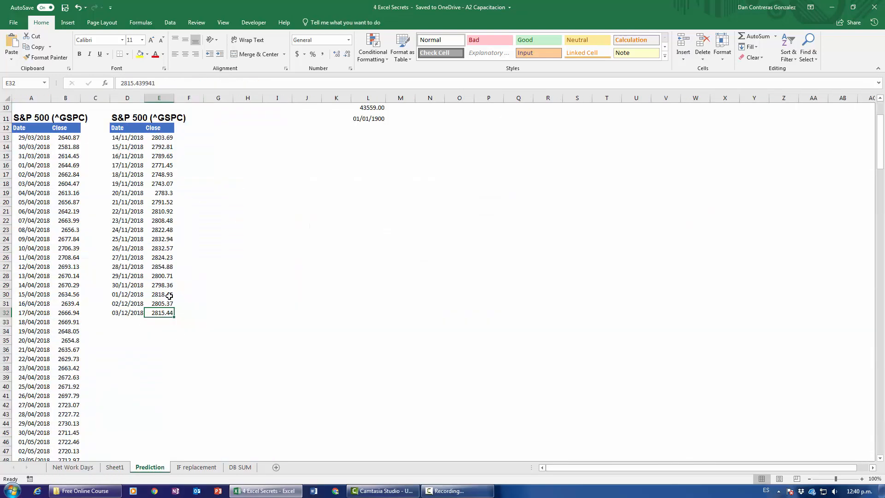
pyautogui.click(115, 467)
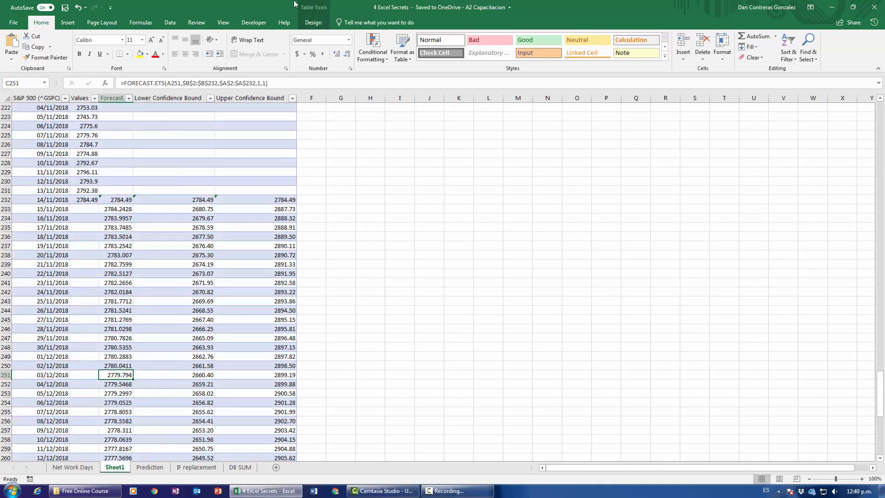
pyautogui.click(166, 24)
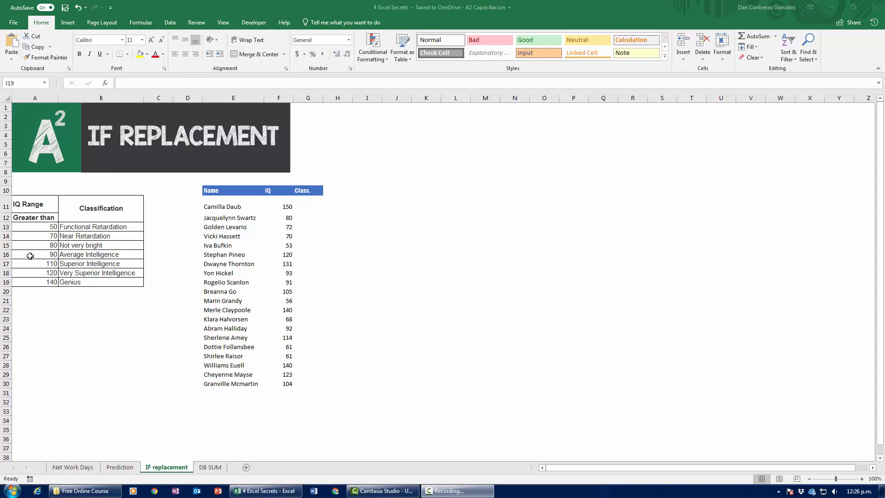
# Step: Review the IQ range and classification table and the list of names and IQ scores on the IF replacement sheet
pyautogui.moveTo(35, 228); pyautogui.dragTo(31, 297)
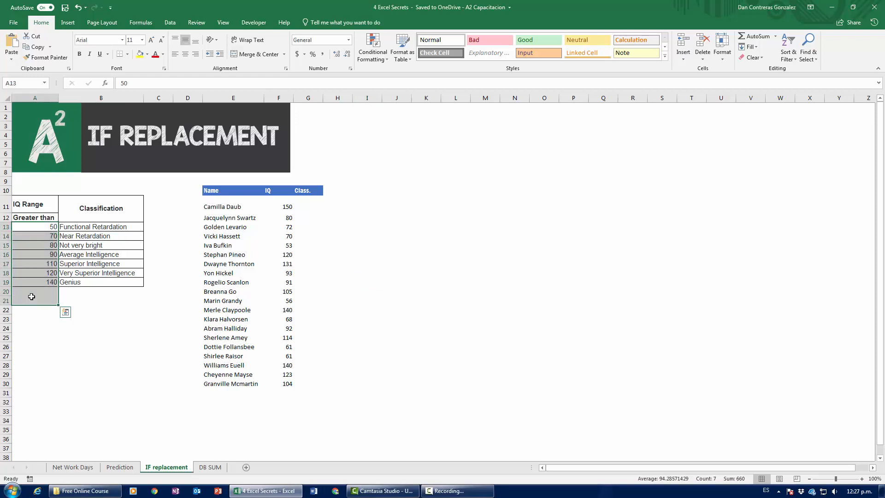
pyautogui.click(310, 201)
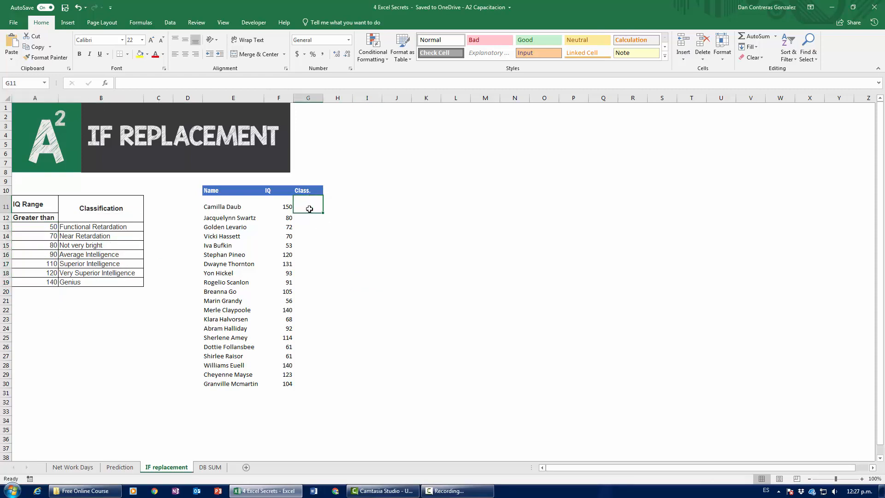
pyautogui.click(286, 206)
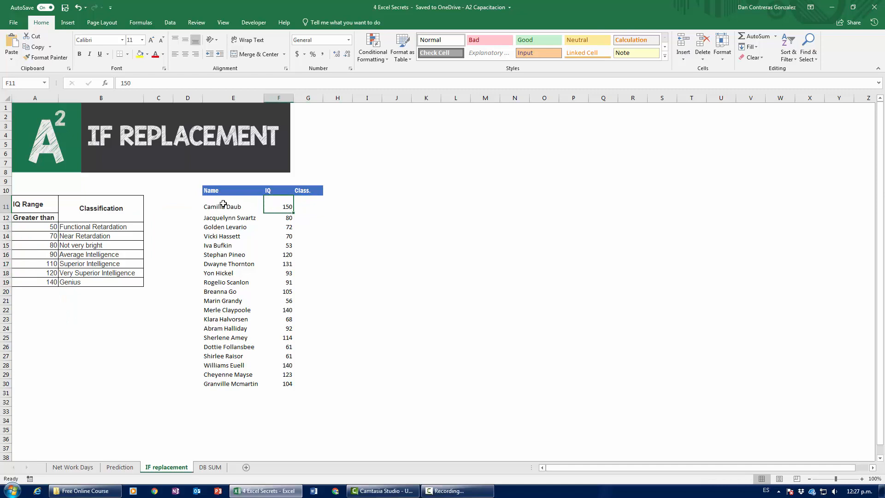
pyautogui.moveTo(223, 204); pyautogui.dragTo(234, 385)
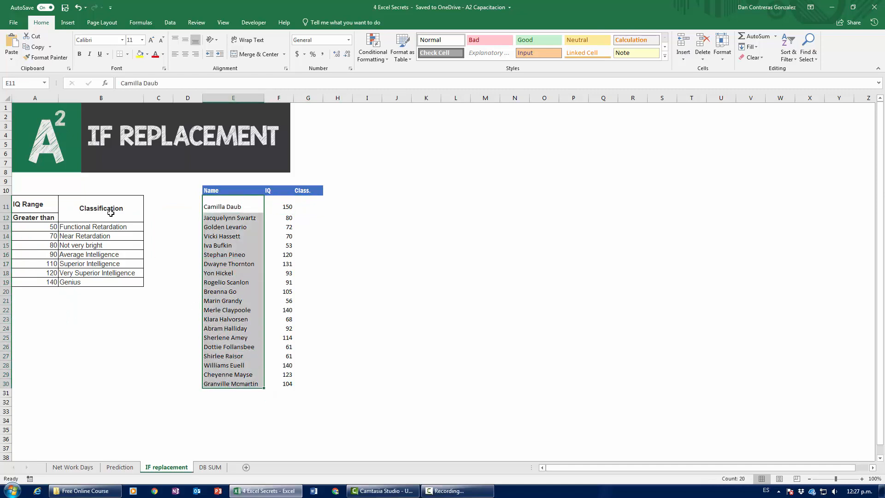
pyautogui.moveTo(71, 225); pyautogui.dragTo(70, 282)
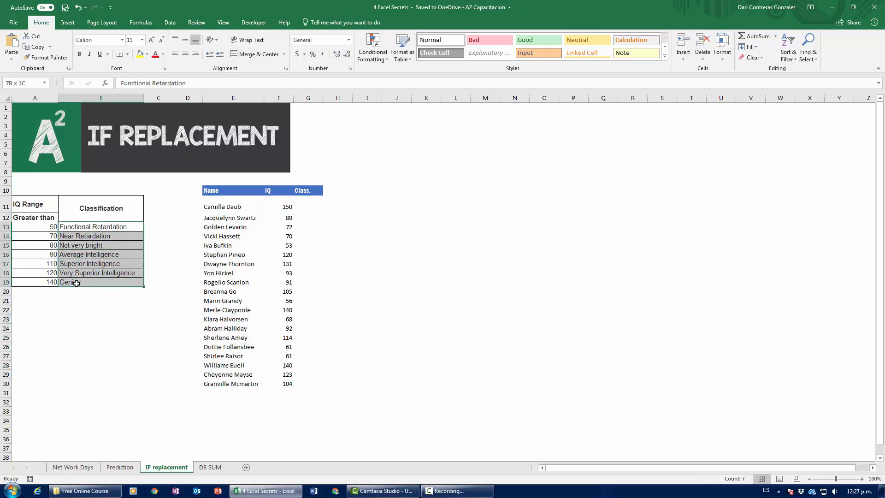
pyautogui.click(115, 321)
# Step: Start an IF formula in G11 that tests F11>A19 and returns the classification in B19 when true
pyautogui.click(319, 206)
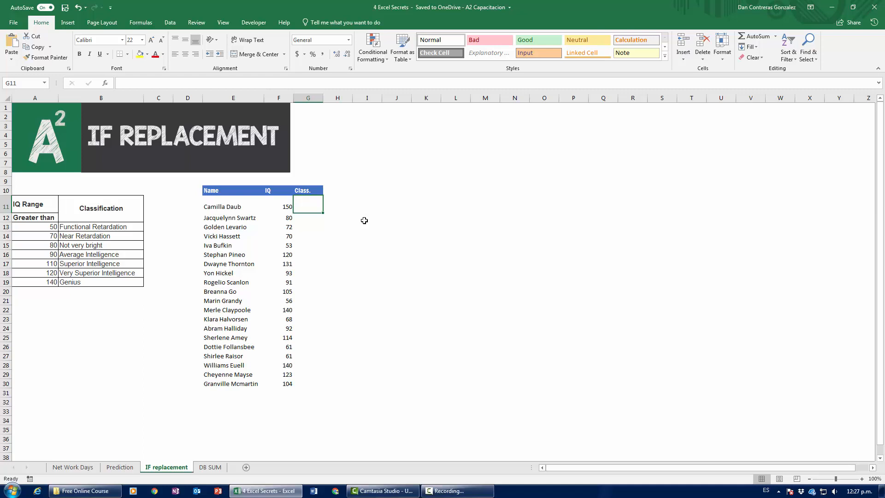
pyautogui.write('=')
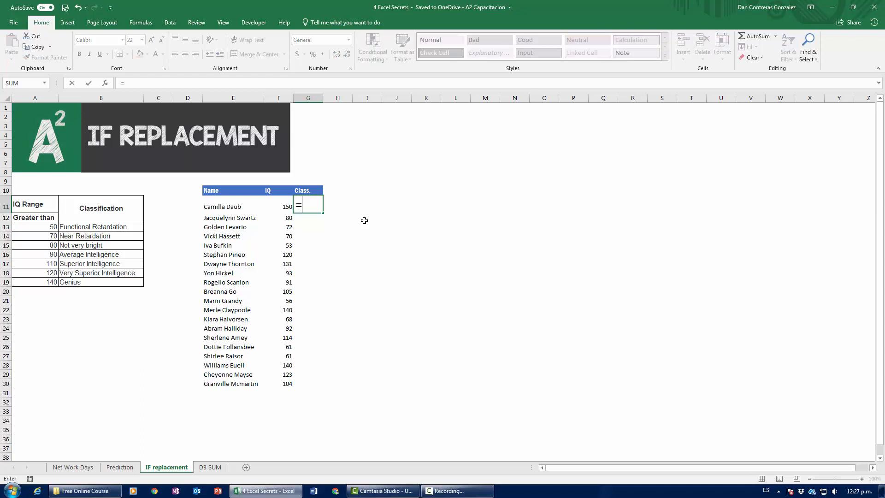
pyautogui.write('if(')
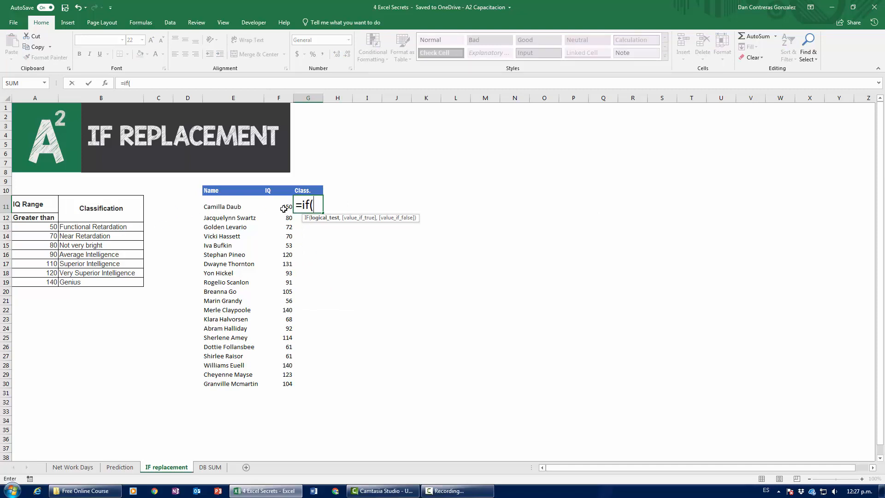
pyautogui.click(281, 208)
pyautogui.write('<')
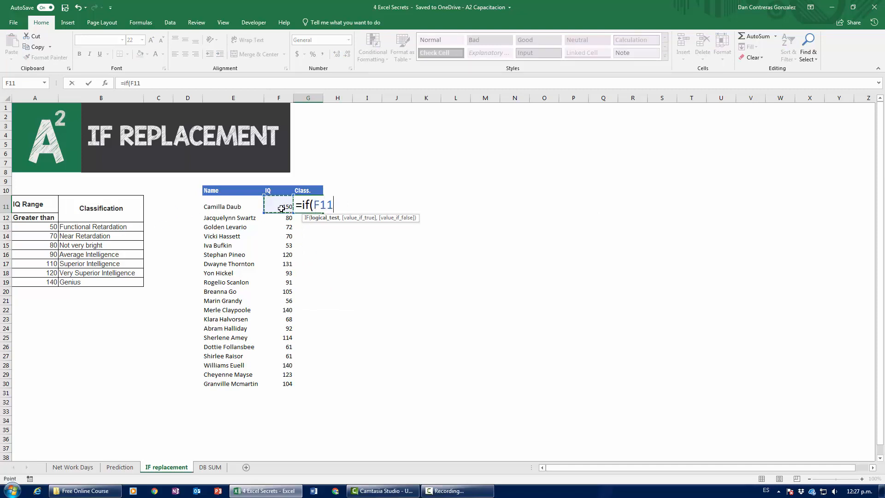
pyautogui.press('BackSpace')
pyautogui.write('>')
pyautogui.click(44, 281)
pyautogui.write(',')
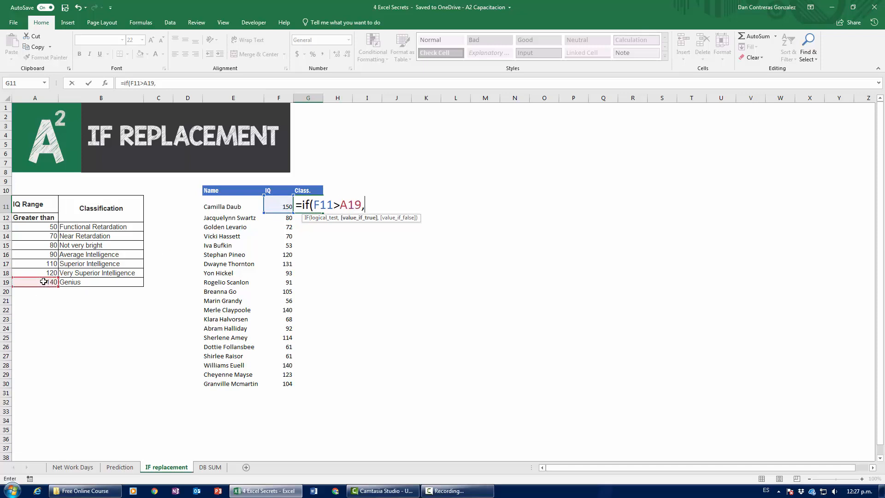
pyautogui.click(90, 284)
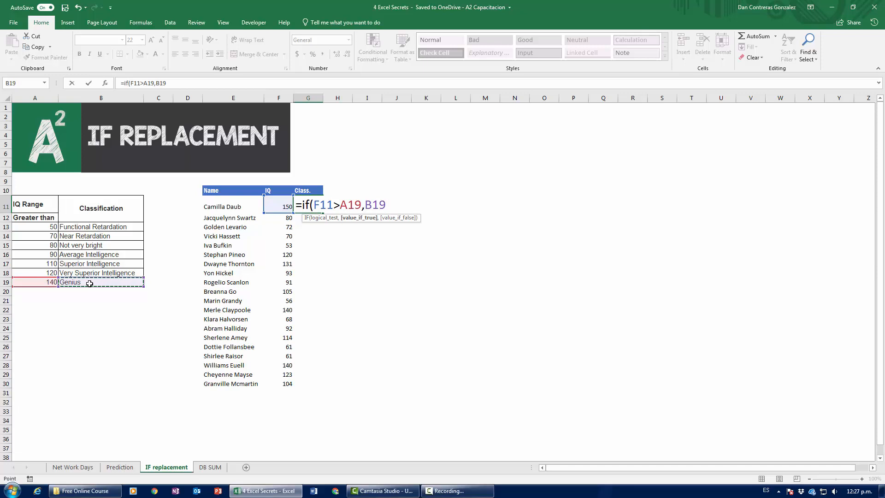
pyautogui.write(',')
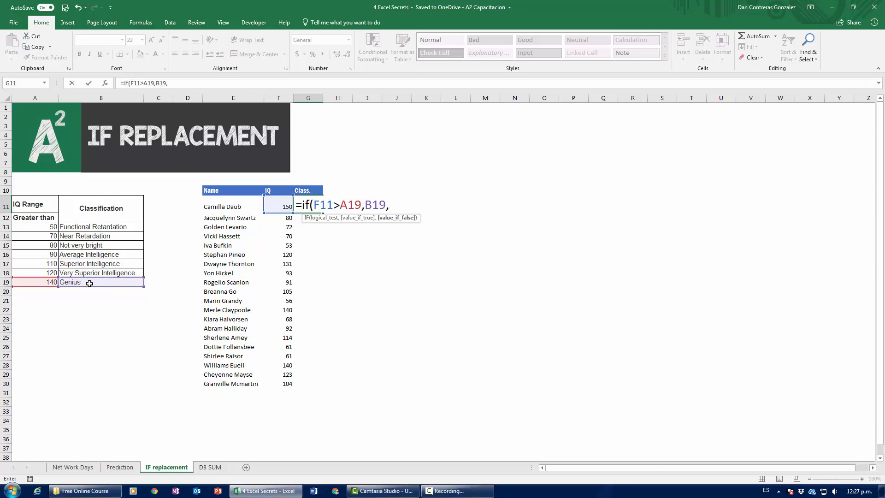
# Step: Nest a second IF as the false result, testing F11>A18 and returning B18
pyautogui.write('if(')
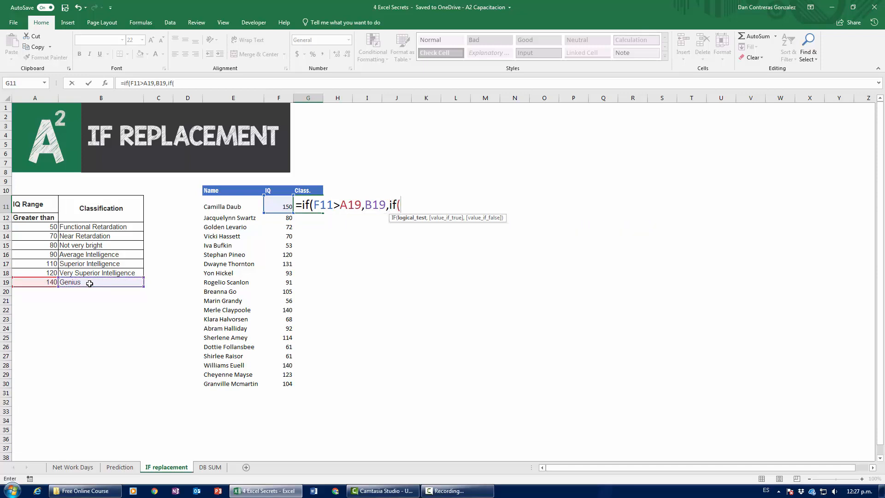
pyautogui.click(274, 210)
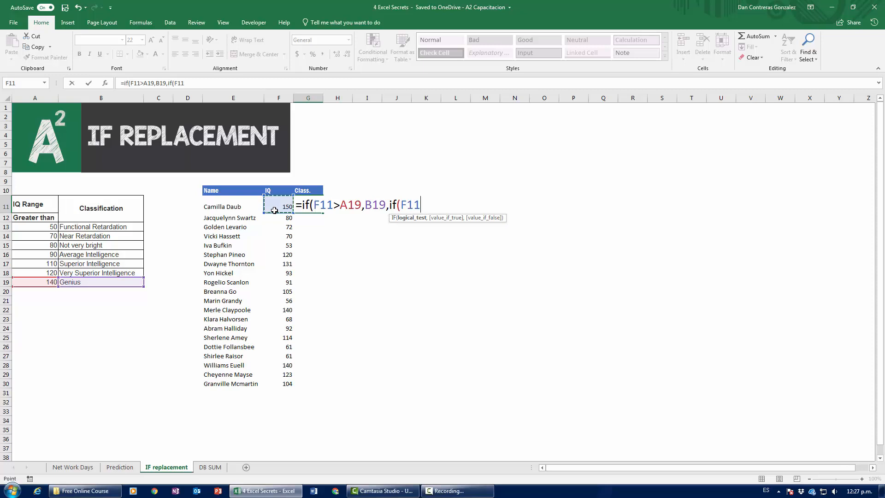
pyautogui.write('<')
pyautogui.press('BackSpace')
pyautogui.write('>')
pyautogui.click(52, 272)
pyautogui.write(',')
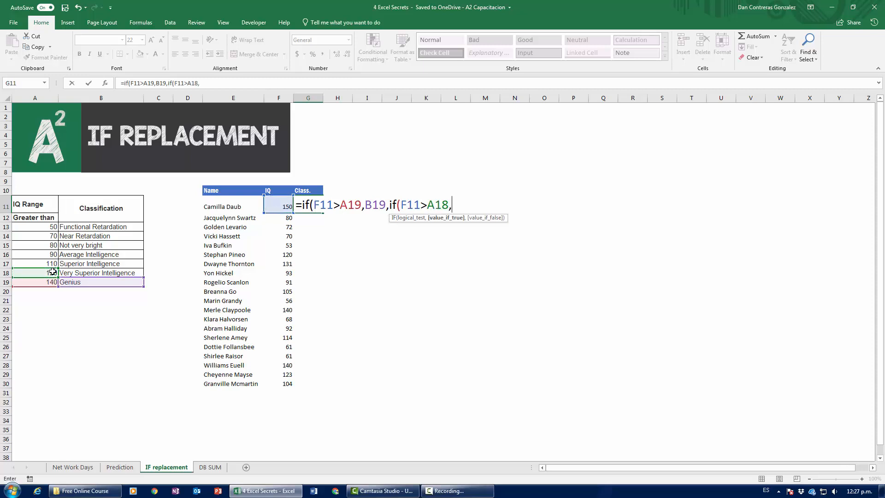
pyautogui.click(96, 274)
pyautogui.write(',')
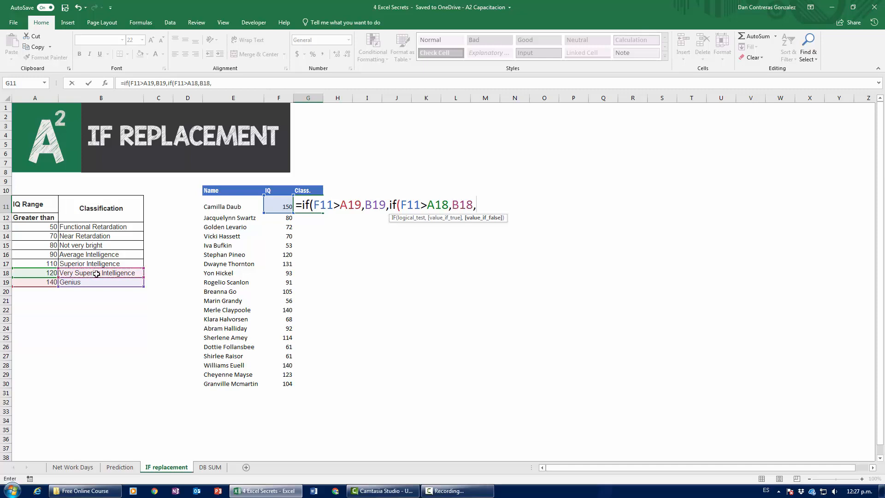
# Step: Begin a third nested IF testing F11>A17, and abandon the whole formula in G11
pyautogui.write('if(')
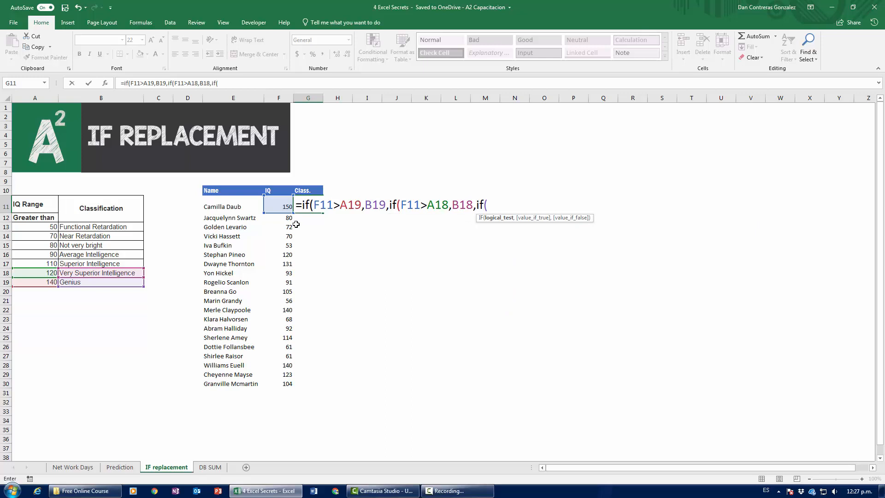
pyautogui.click(280, 203)
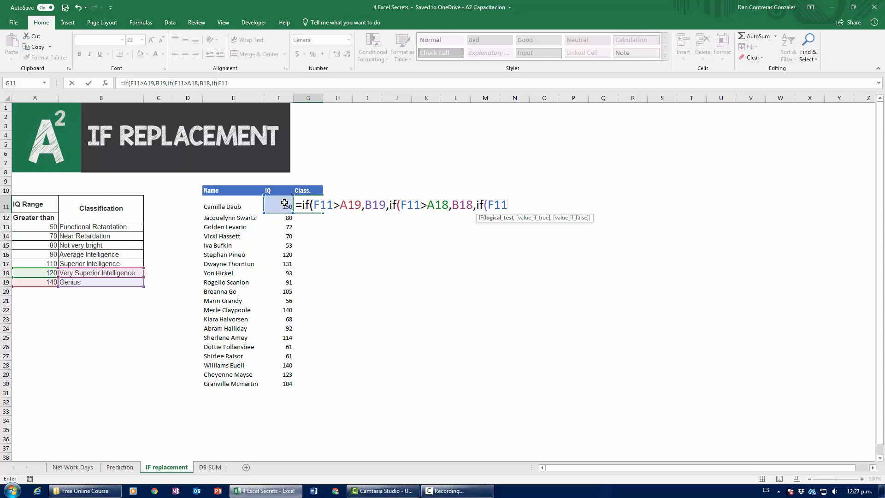
pyautogui.write('>')
pyautogui.click(42, 263)
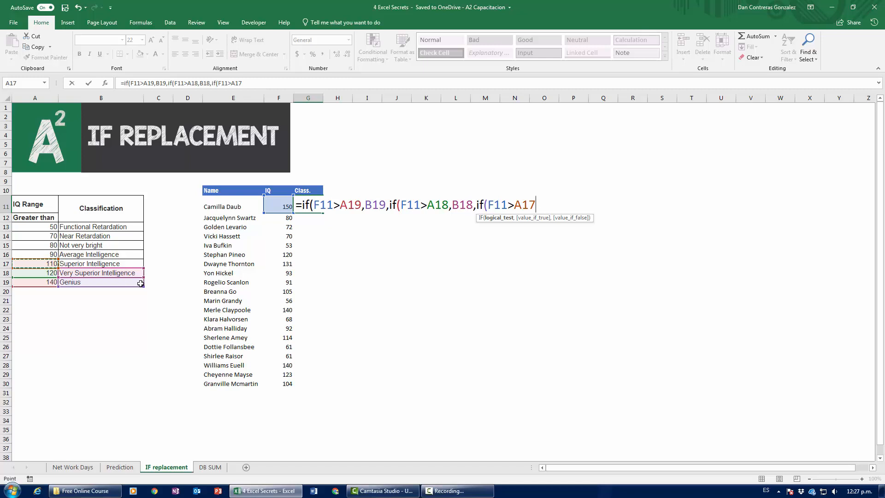
pyautogui.press('Escape')
# Step: Start a VLOOKUP formula in G11 using the Function Arguments dialog, with F11 as the lookup value
pyautogui.moveTo(42, 226); pyautogui.dragTo(46, 282)
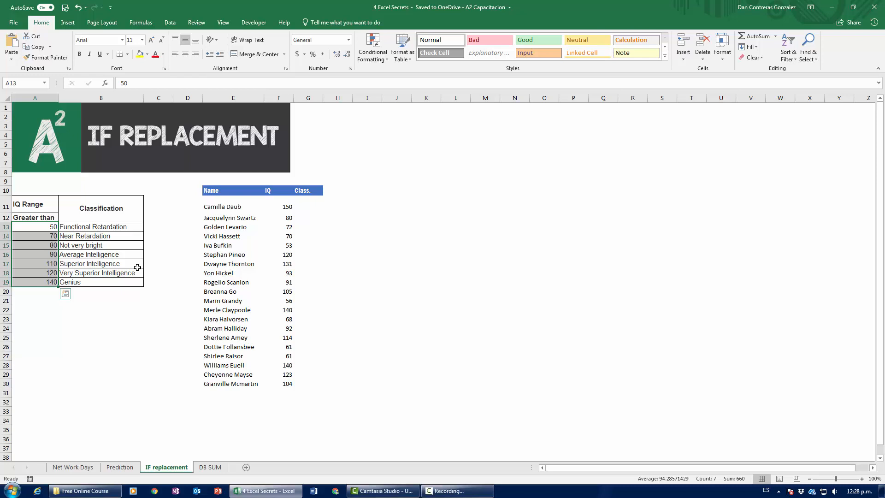
pyautogui.click(312, 204)
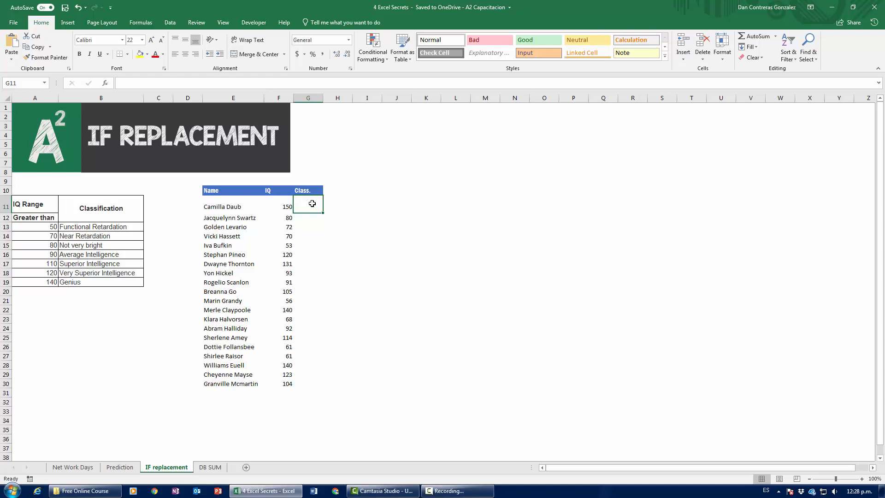
pyautogui.write('=')
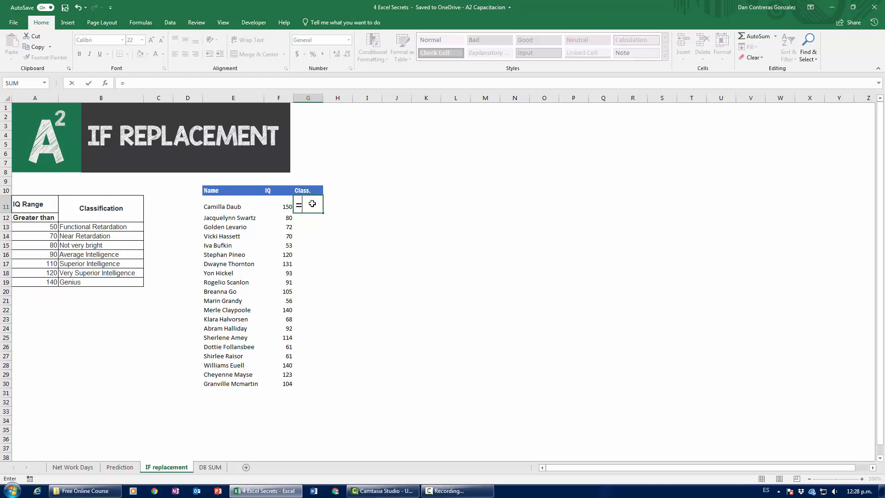
pyautogui.write('vlookuP8')
pyautogui.press('BackSpace')
pyautogui.press('BackSpace')
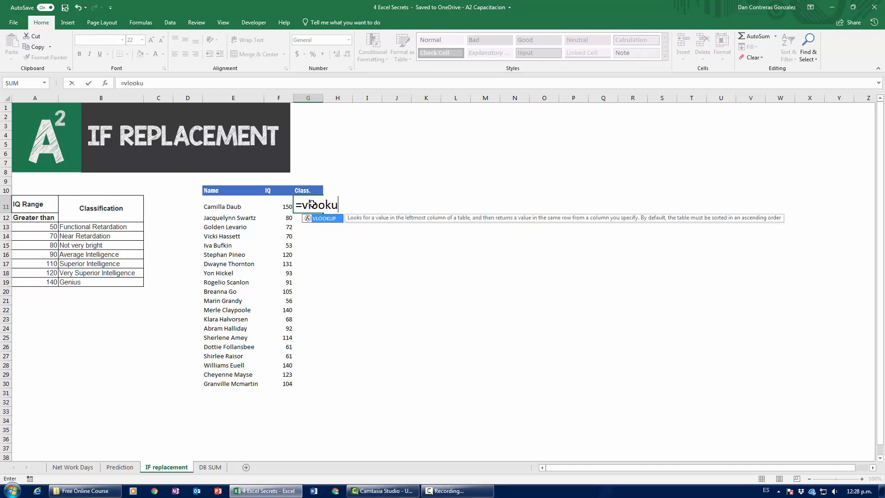
pyautogui.write('p(')
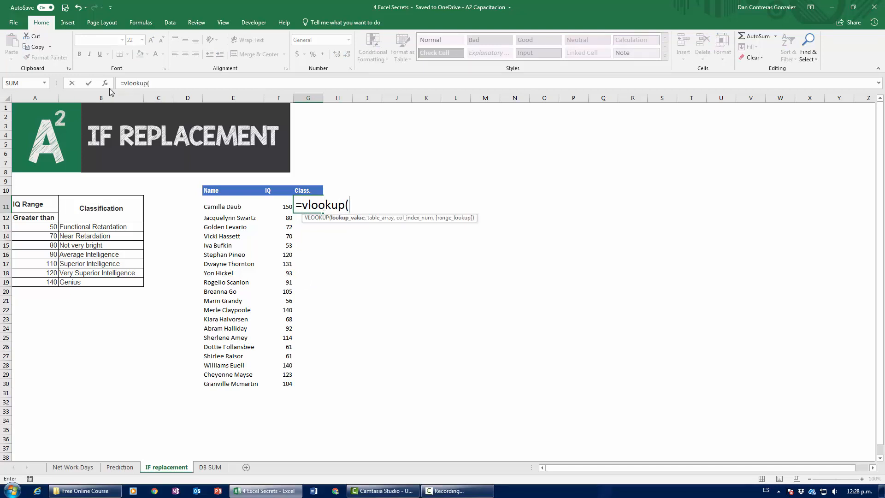
pyautogui.click(105, 83)
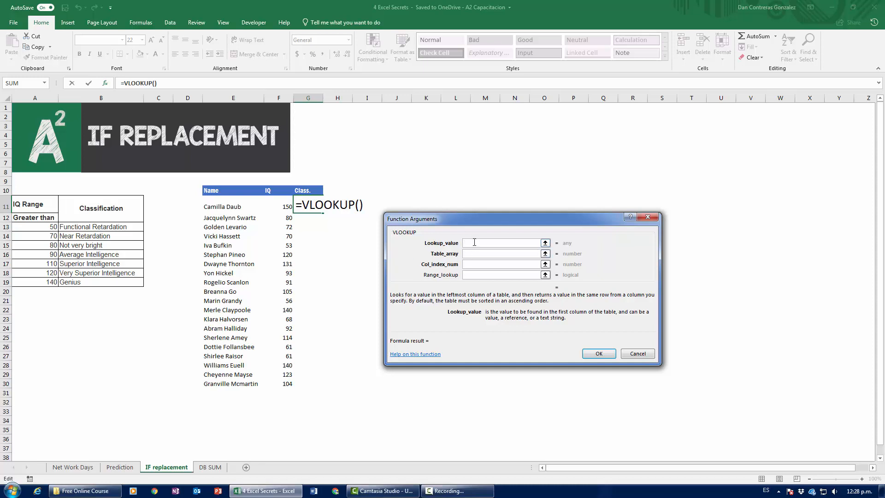
pyautogui.click(286, 207)
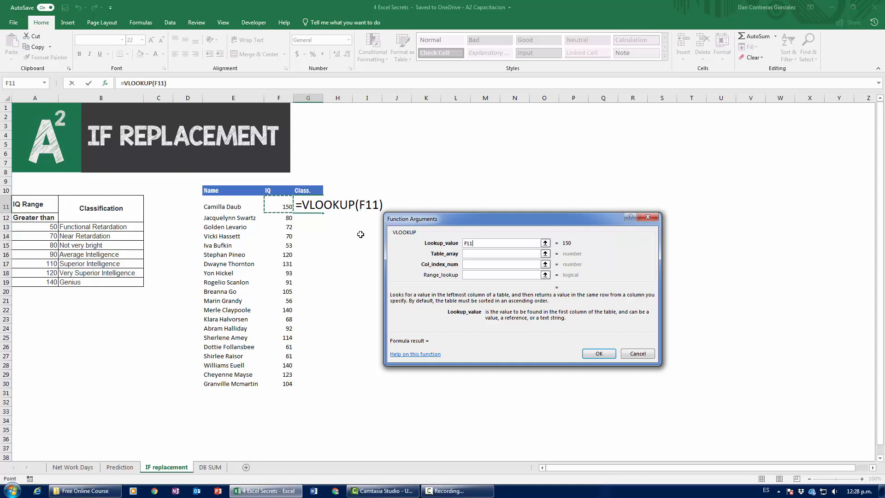
pyautogui.press('Tab')
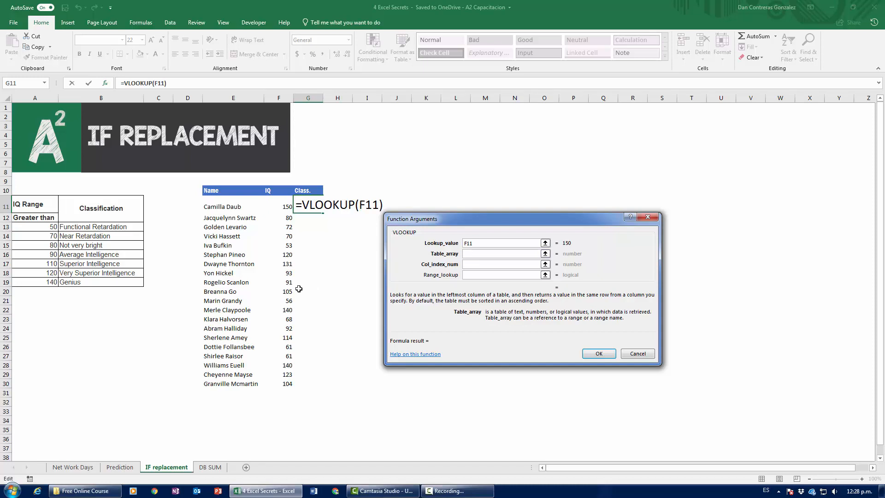
# Step: Complete the VLOOKUP with table array $A$11:$B$19, column index 2 and range lookup 1
pyautogui.moveTo(37, 220); pyautogui.dragTo(103, 282)
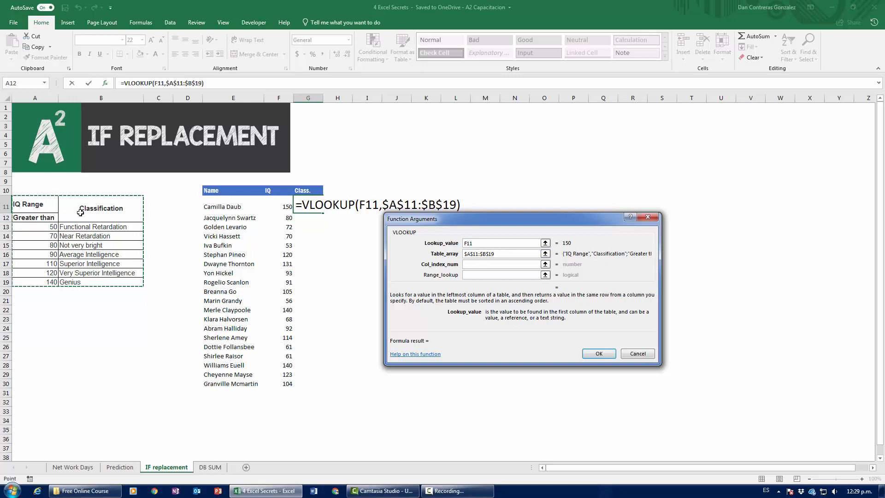
pyautogui.click(480, 265)
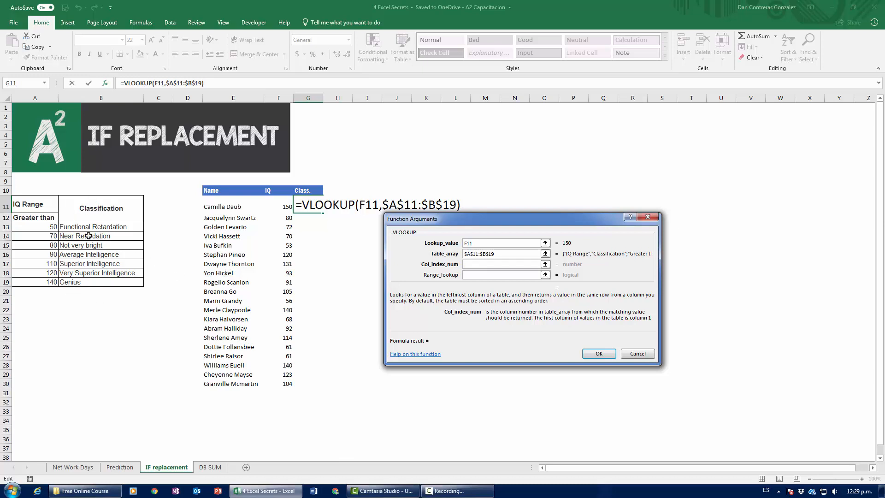
pyautogui.write('2')
pyautogui.press('Tab')
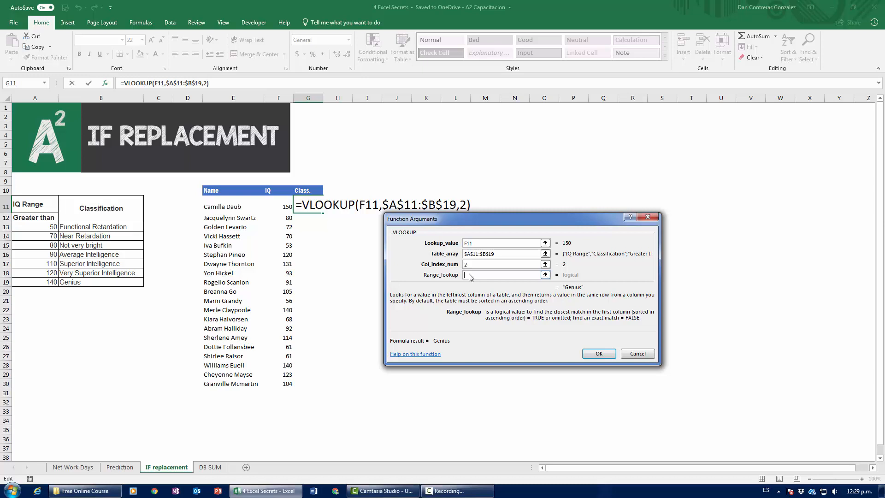
pyautogui.write('1')
pyautogui.click(599, 354)
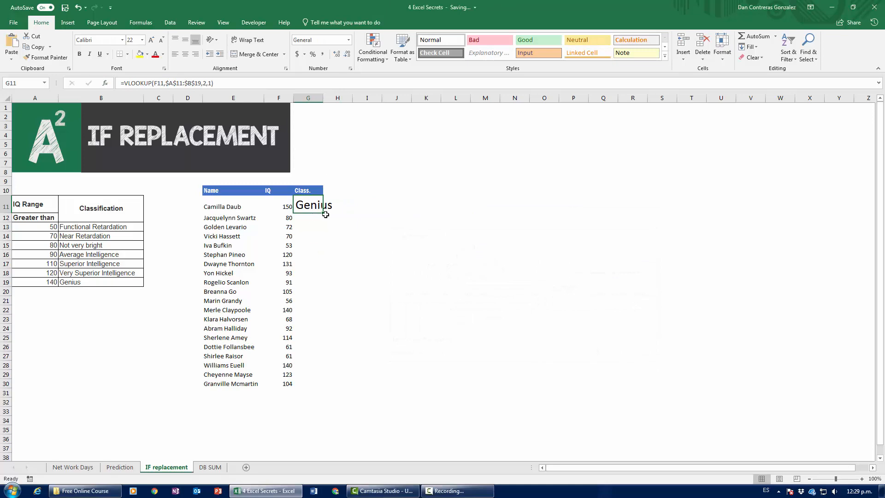
# Step: Fill the VLOOKUP formula down the Class. column through row 30 without copying the formatting
pyautogui.doubleClick(325, 212)
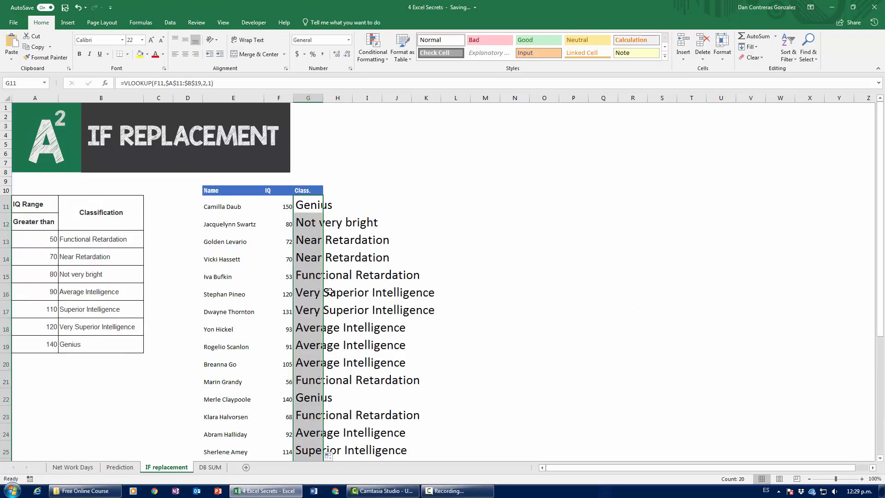
pyautogui.click(330, 455)
pyautogui.click(364, 434)
# Step: Check the classifications in rows 15 and 17 against the thresholds in the IQ range table
pyautogui.click(316, 236)
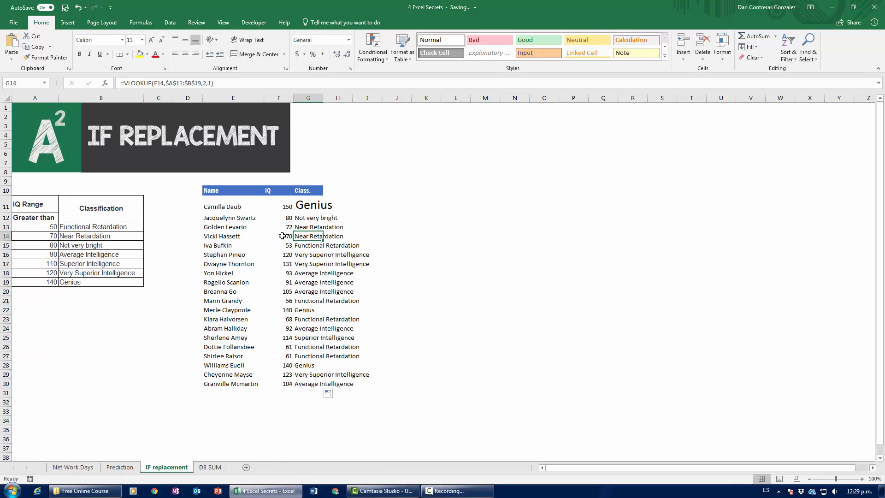
pyautogui.moveTo(217, 245); pyautogui.dragTo(316, 244)
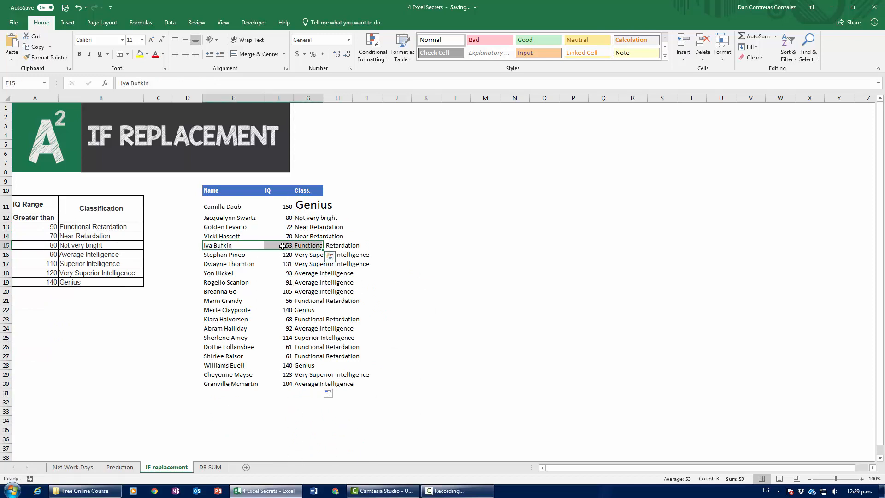
pyautogui.click(284, 245)
pyautogui.moveTo(43, 229); pyautogui.dragTo(79, 230)
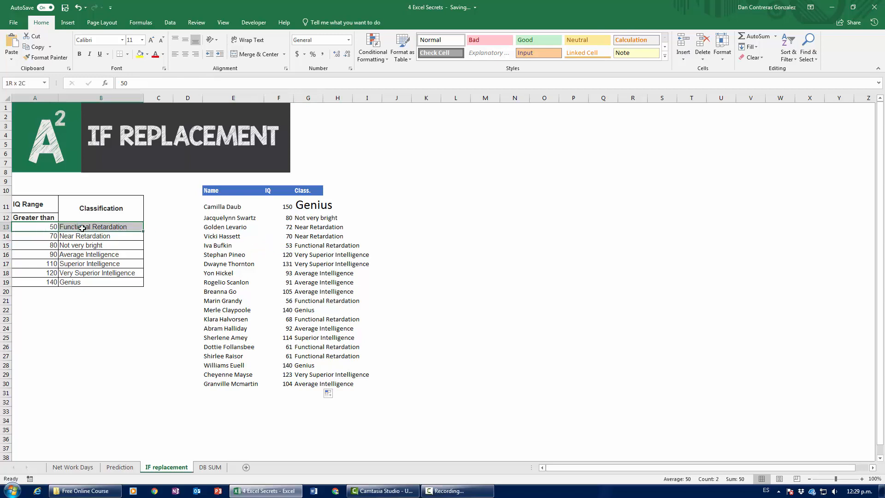
pyautogui.click(317, 246)
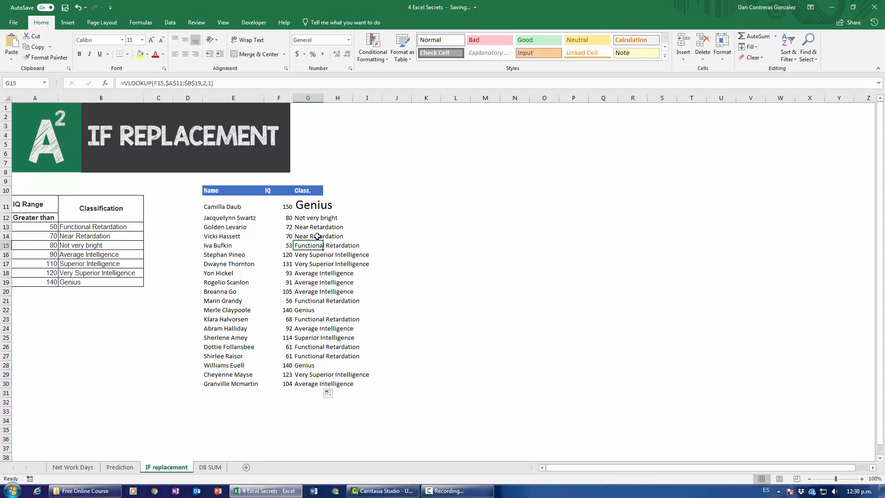
pyautogui.moveTo(211, 266); pyautogui.dragTo(313, 265)
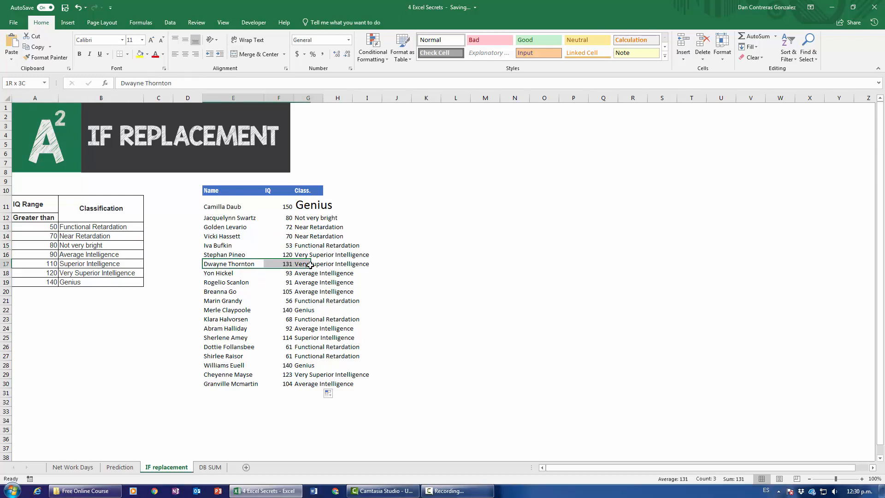
pyautogui.moveTo(23, 273); pyautogui.dragTo(101, 269)
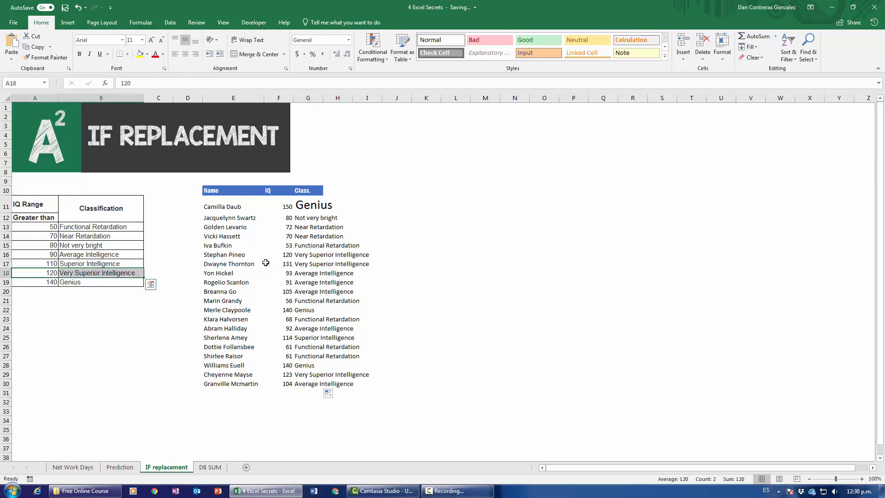
pyautogui.moveTo(249, 263); pyautogui.dragTo(307, 263)
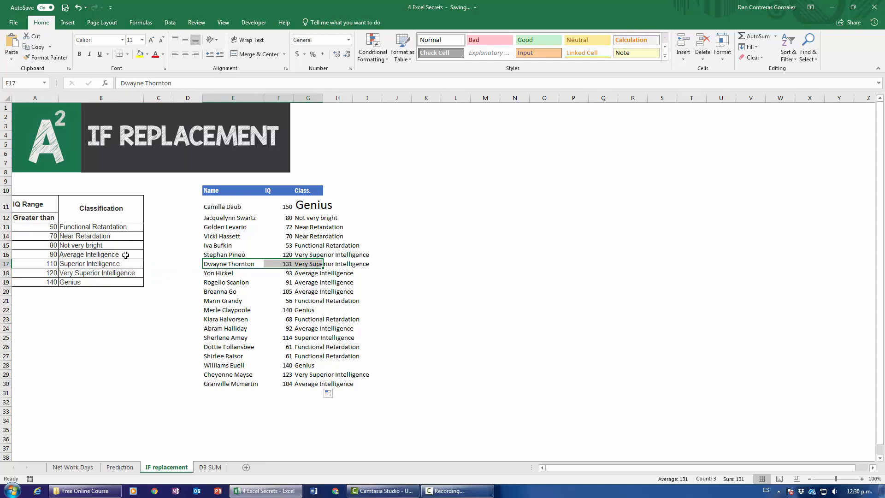
pyautogui.moveTo(32, 217); pyautogui.dragTo(92, 282)
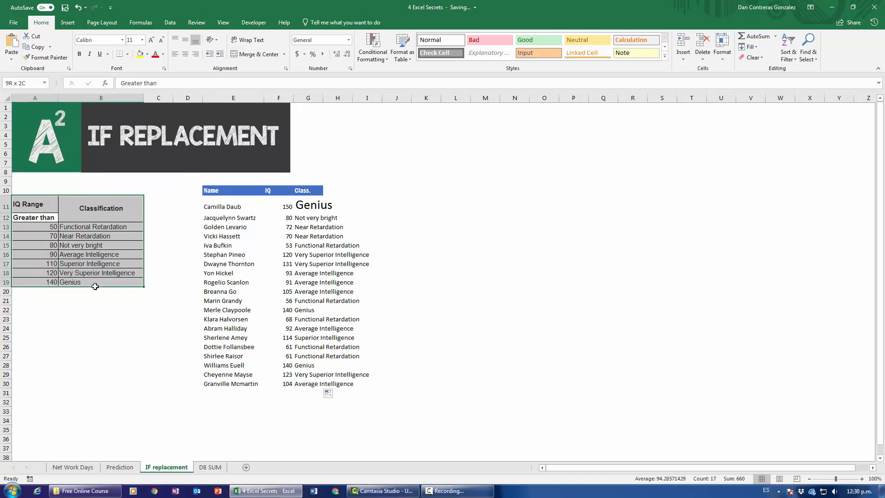
# Step: Try replacing the first IQ threshold in A13 with the text range 50-69
pyautogui.click(89, 318)
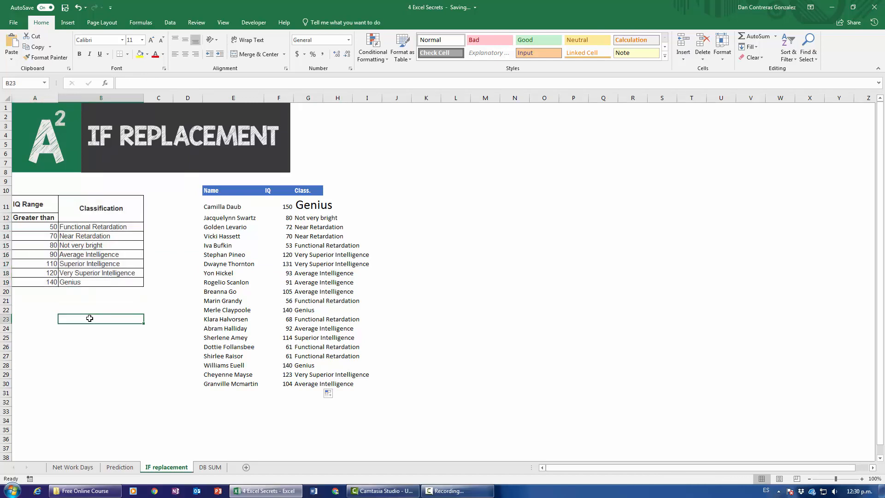
pyautogui.click(41, 228)
pyautogui.click(40, 282)
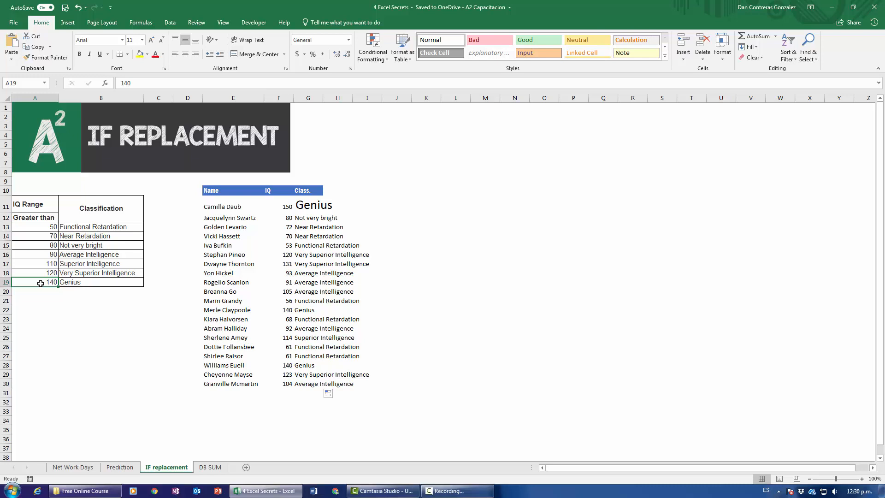
pyautogui.click(40, 231)
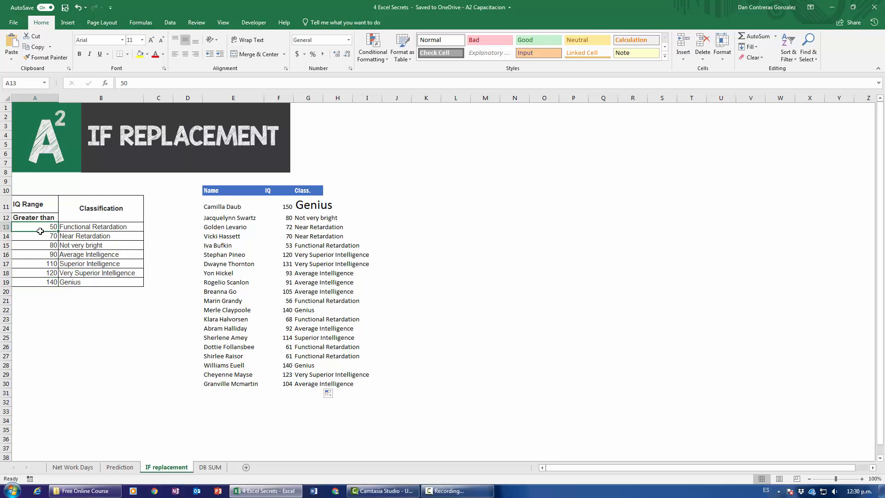
pyautogui.write('50-')
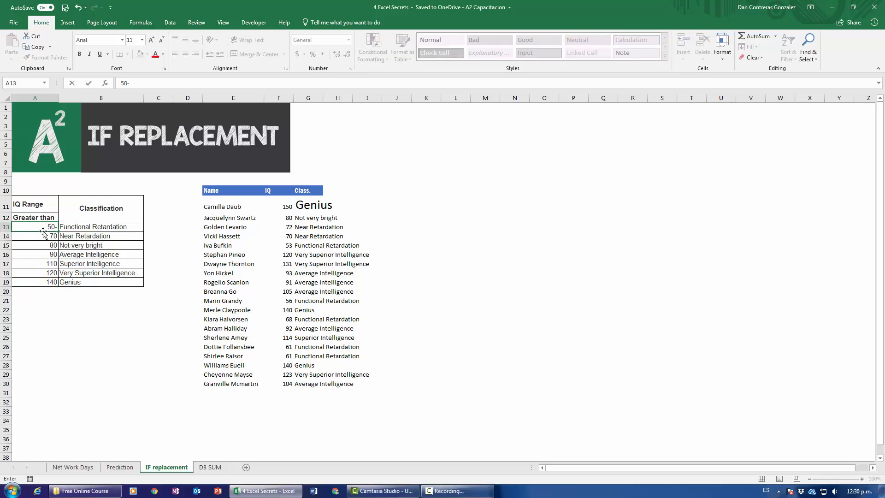
pyautogui.write('69')
pyautogui.press('Return')
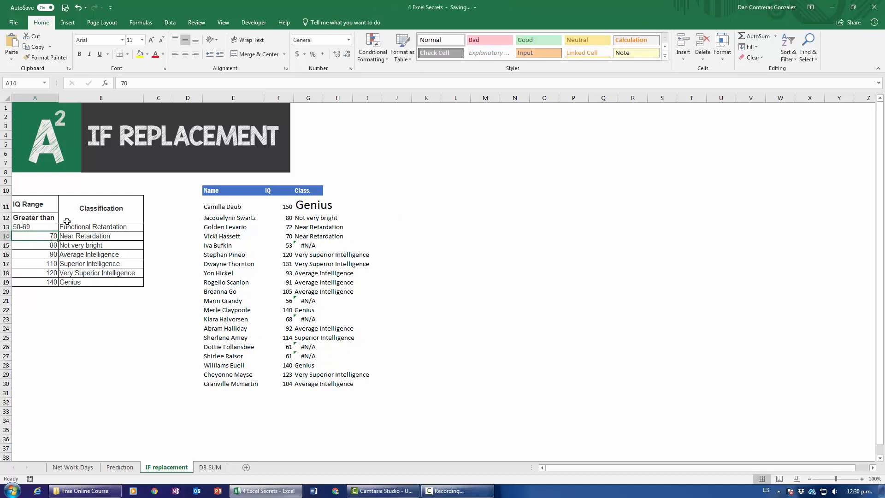
# Step: Set the first IQ threshold in A13 back to the plain number 50 and review the threshold rows through 140
pyautogui.click(50, 227)
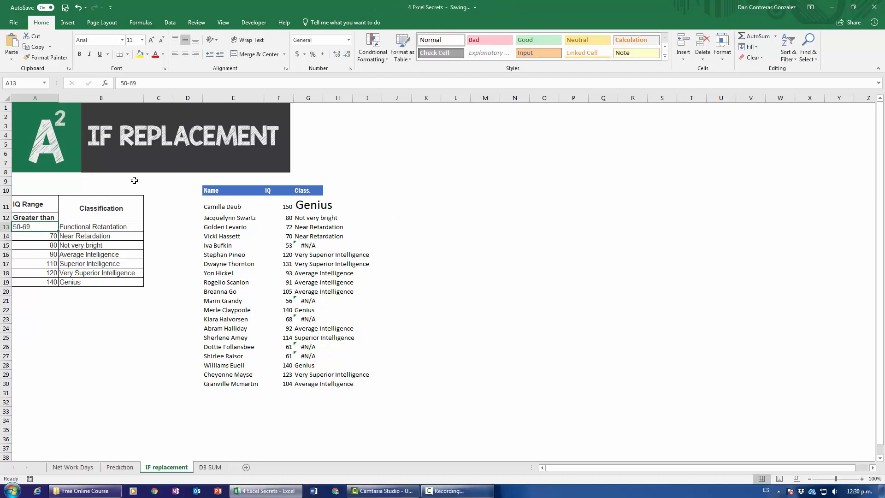
pyautogui.write('50')
pyautogui.press('Return')
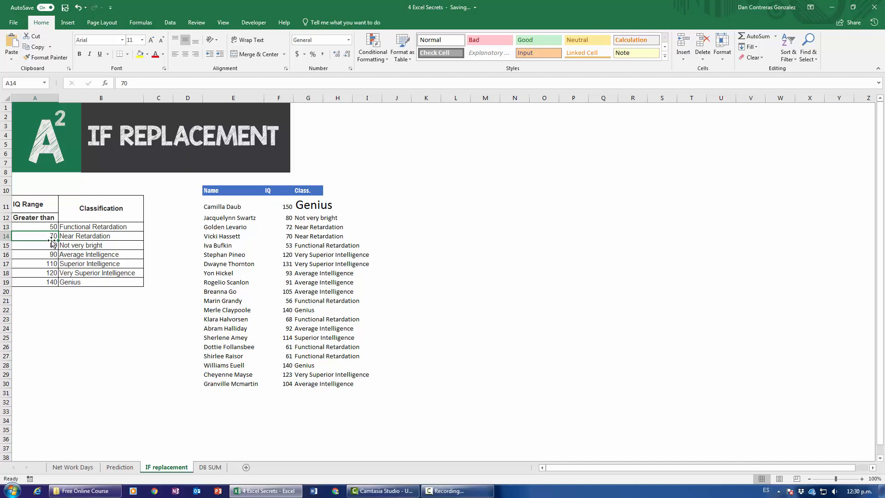
pyautogui.moveTo(46, 227); pyautogui.dragTo(79, 281)
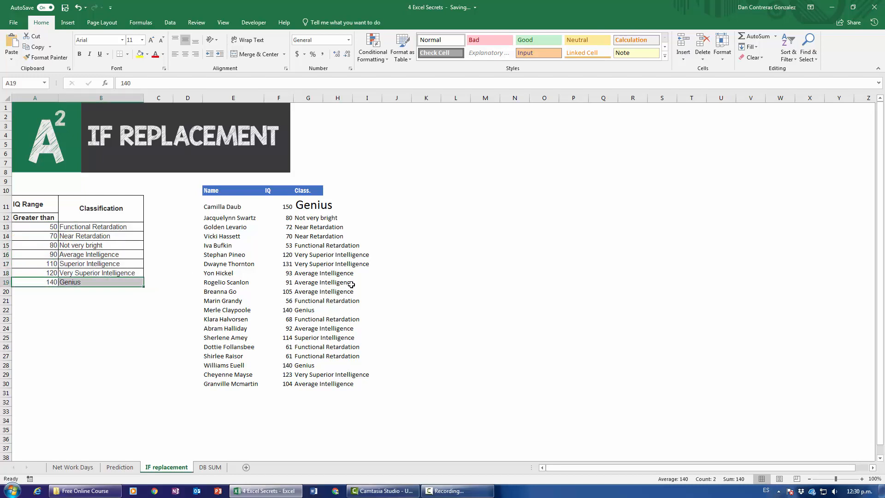
# Step: Dismiss the Windows colour scheme prompt, test an IQ of 35 in F15, and check its classification against the range table
pyautogui.click(288, 245)
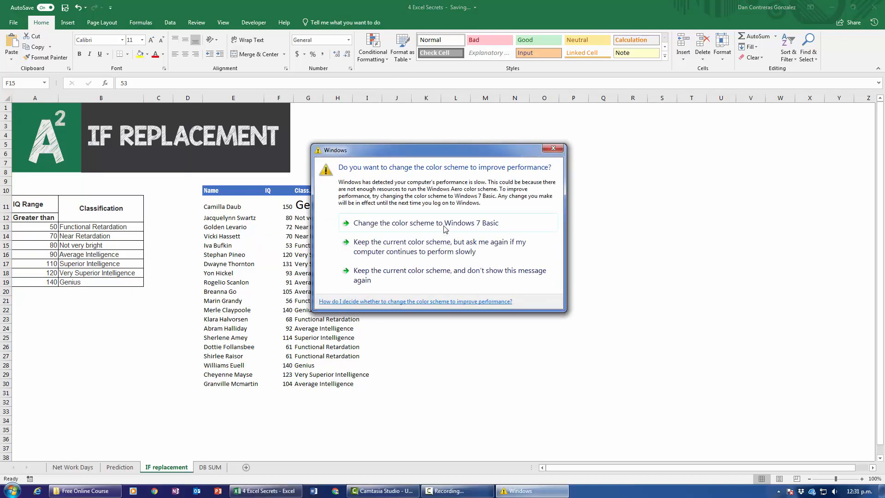
pyautogui.click(382, 267)
pyautogui.write('3')
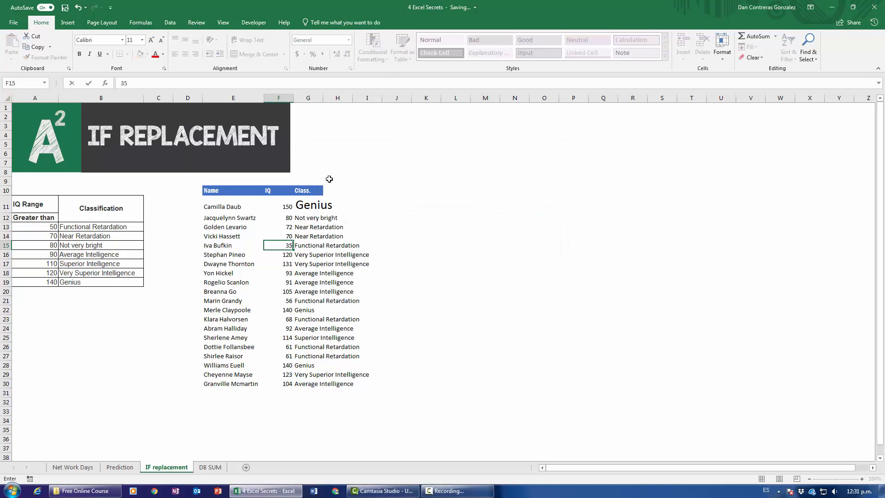
pyautogui.write('5')
pyautogui.press('Return')
pyautogui.click(326, 249)
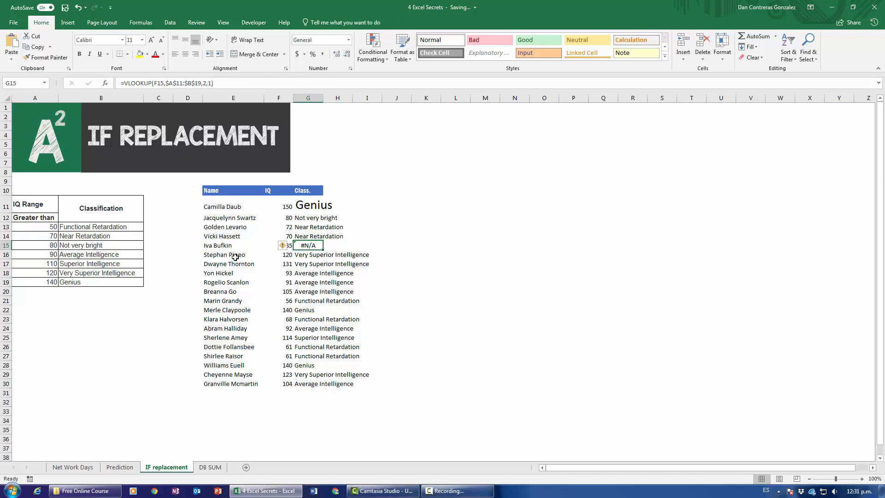
pyautogui.press('Down')
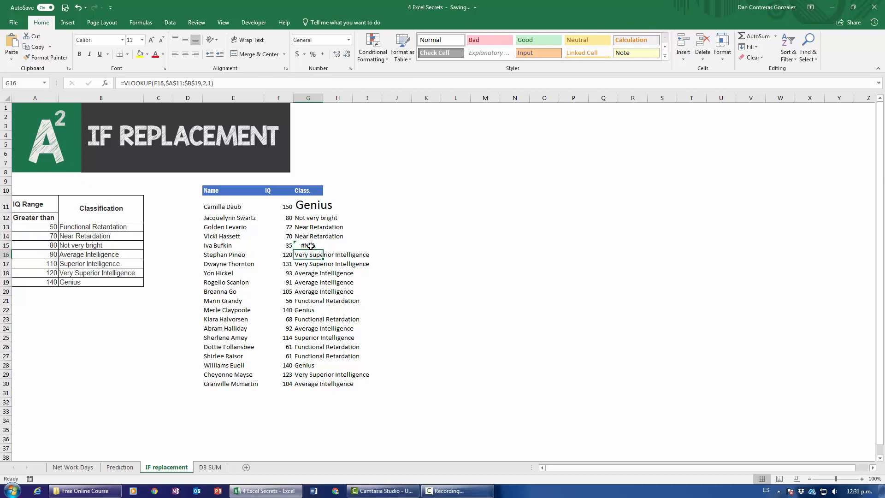
pyautogui.click(53, 283)
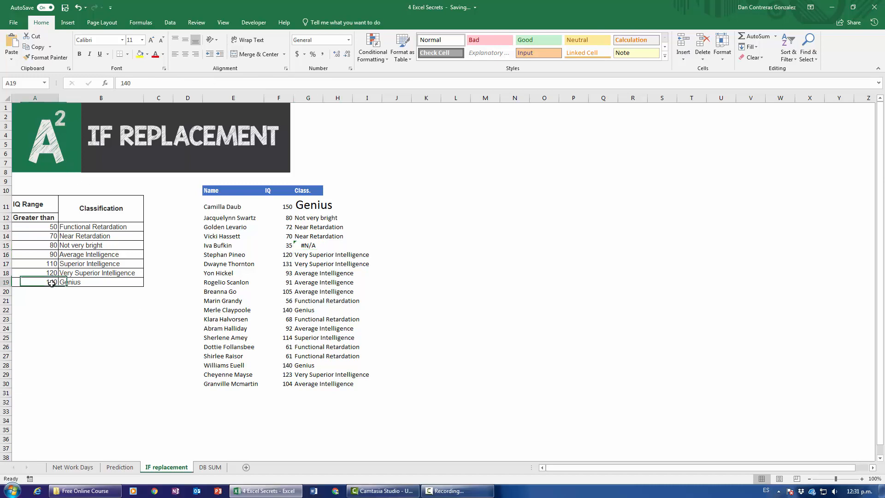
# Step: Set the IQ score in F15 back to 53
pyautogui.click(290, 248)
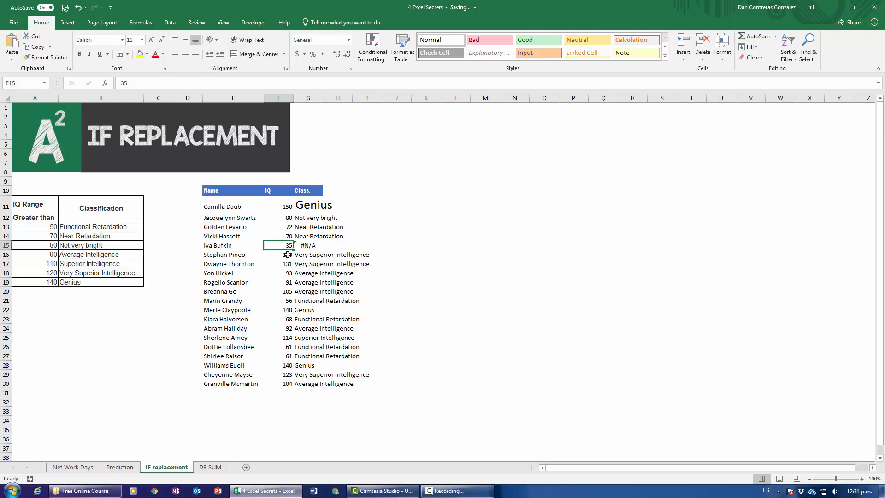
pyautogui.write('53')
pyautogui.press('Return')
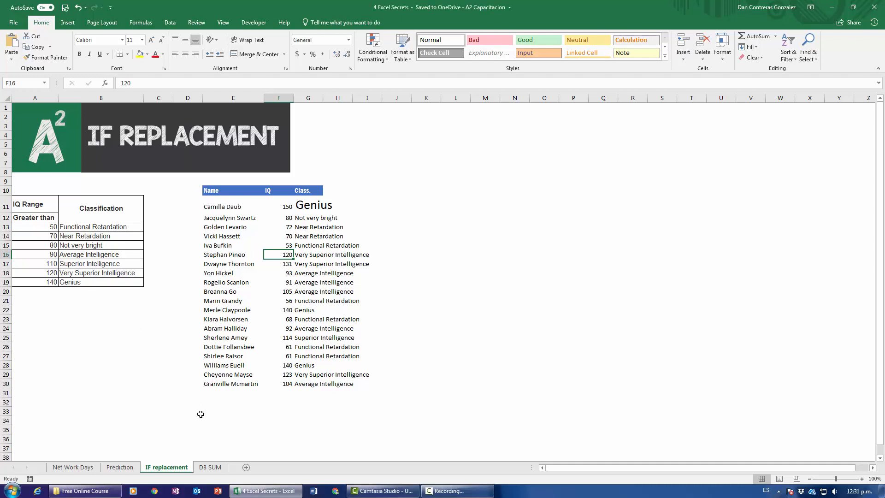
# Step: Switch to the DB SUM worksheet and look over the blank area G11:J16 beside the sales table
pyautogui.click(210, 467)
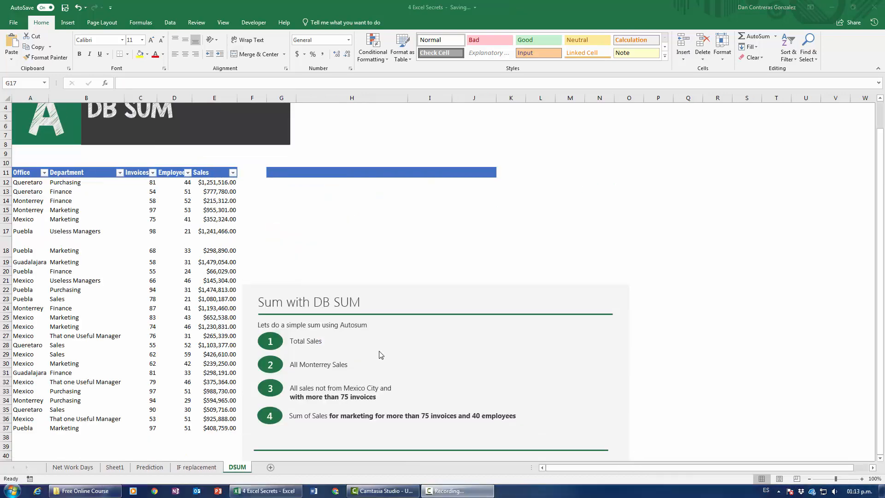
pyautogui.scroll(1, 295, 257)
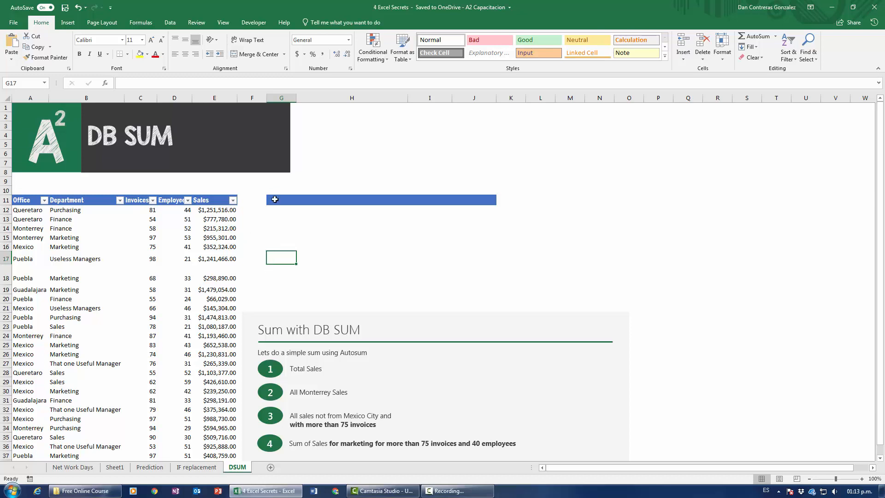
pyautogui.moveTo(274, 199); pyautogui.dragTo(478, 247)
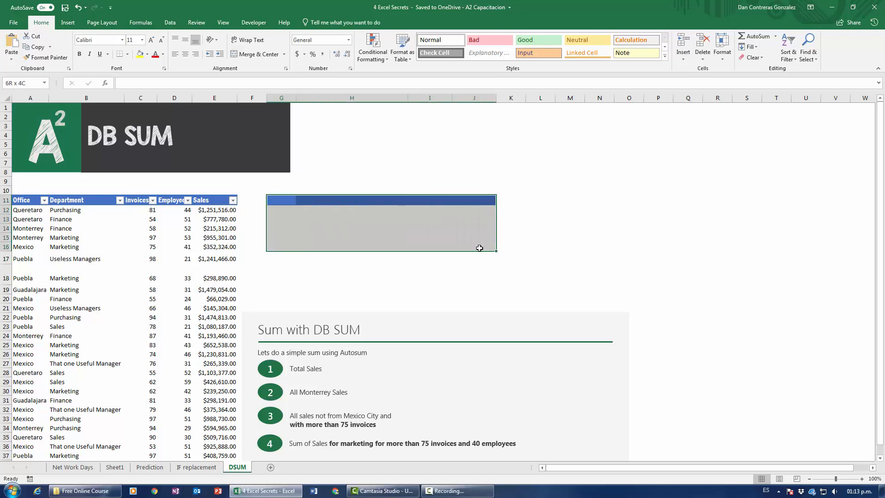
pyautogui.click(357, 221)
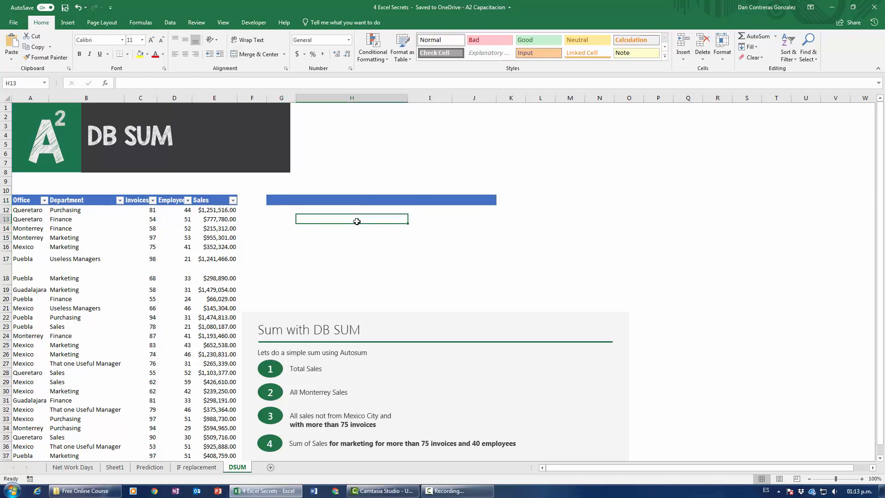
pyautogui.click(284, 243)
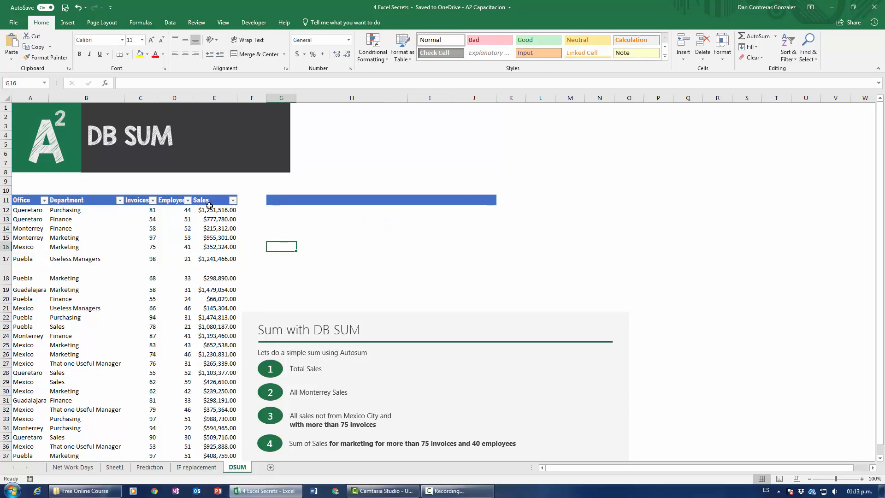
# Step: Total the Sales column in H17 with a SUM formula over E12:E37
pyautogui.scroll(-1, 83, 370)
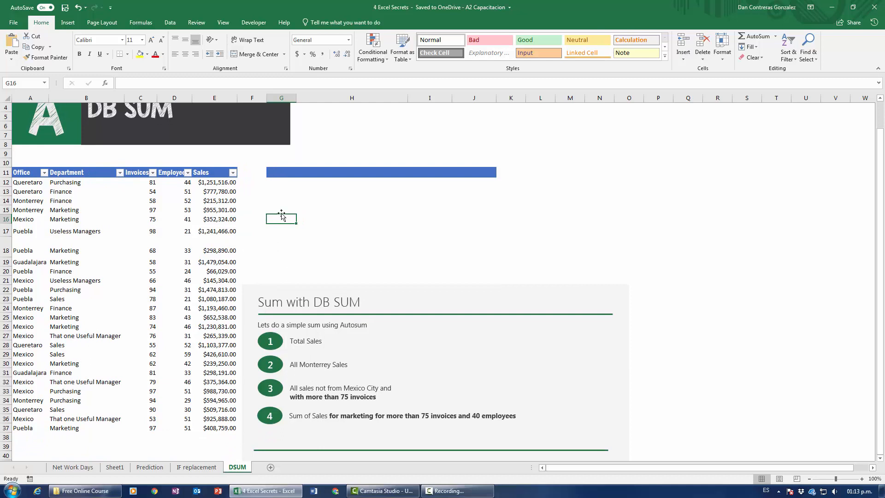
pyautogui.press('Right')
pyautogui.press('Down')
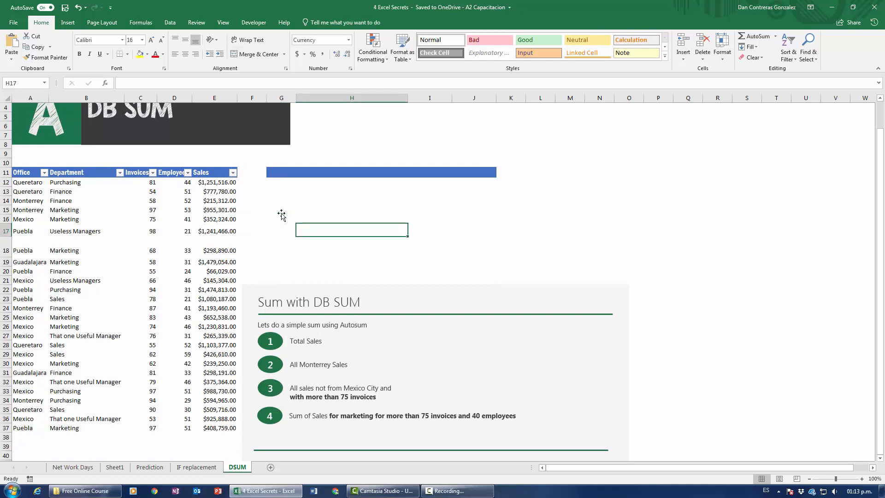
pyautogui.write('=sum(')
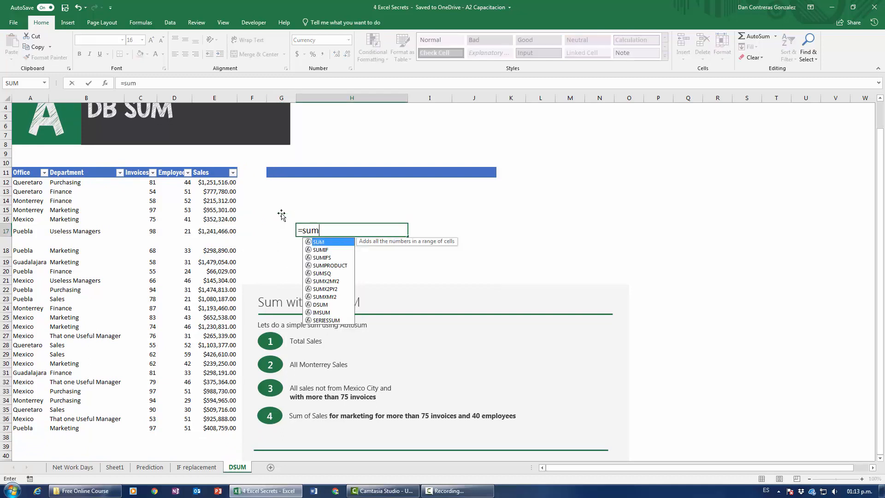
pyautogui.click(216, 181)
pyautogui.hotkey('ctrl', 'shift', 'Down')
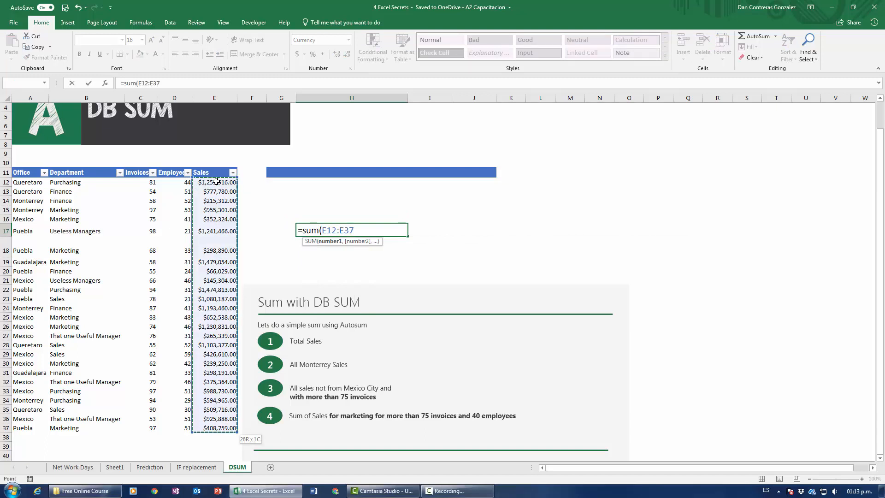
pyautogui.press('Return')
pyautogui.click(323, 232)
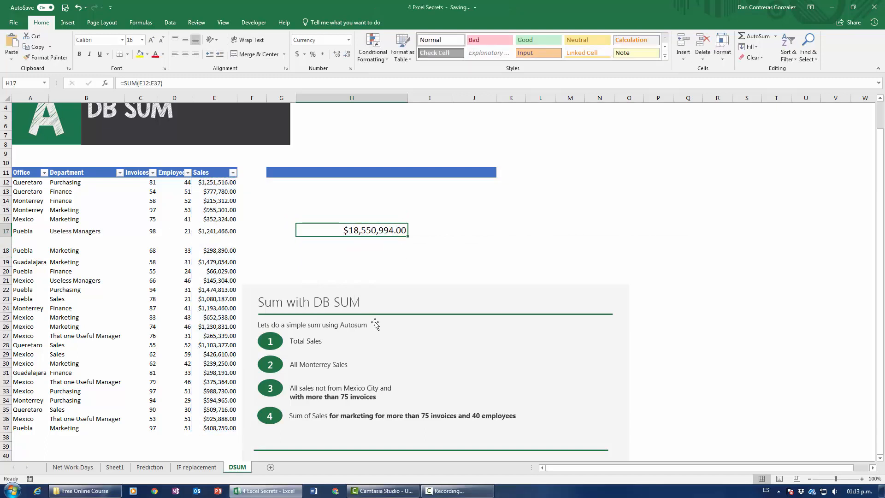
# Step: Label the total in G17 as Total Sales
pyautogui.click(282, 228)
pyautogui.write('Total Sales')
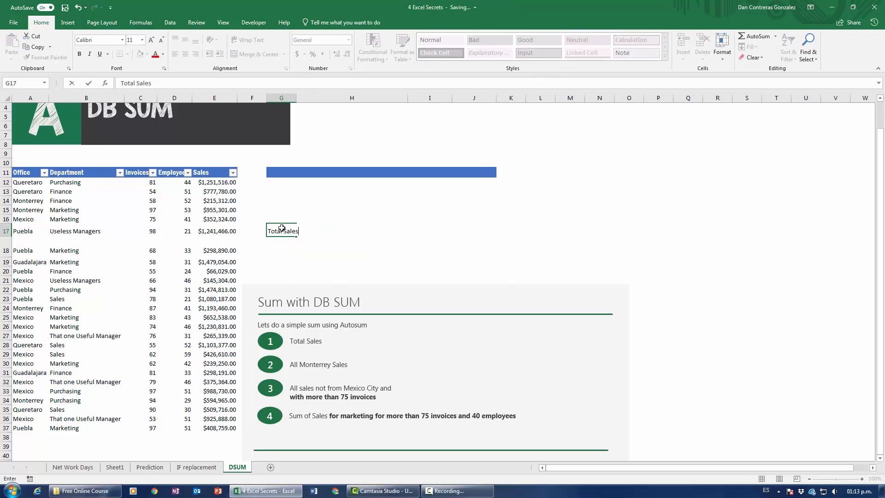
pyautogui.press('Return')
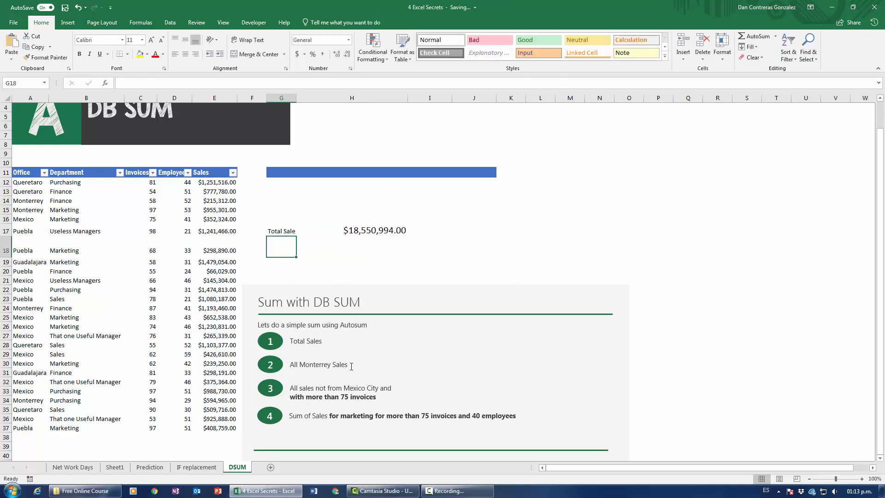
pyautogui.click(328, 239)
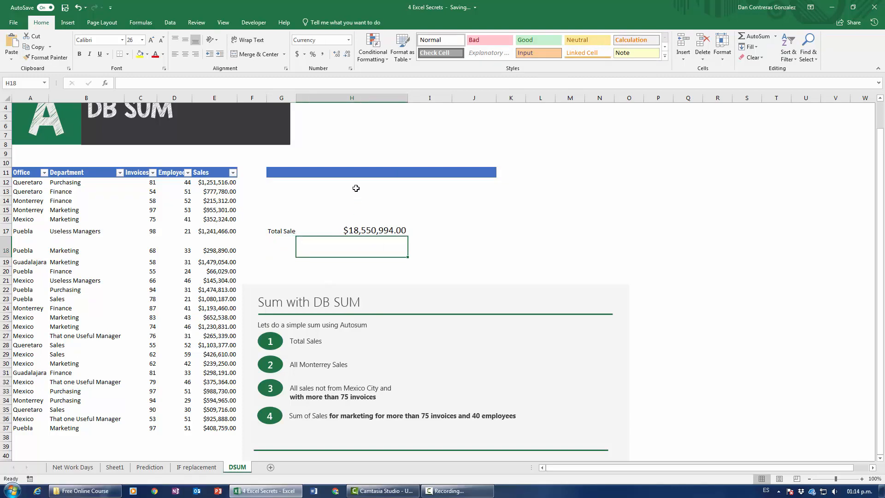
pyautogui.write('=')
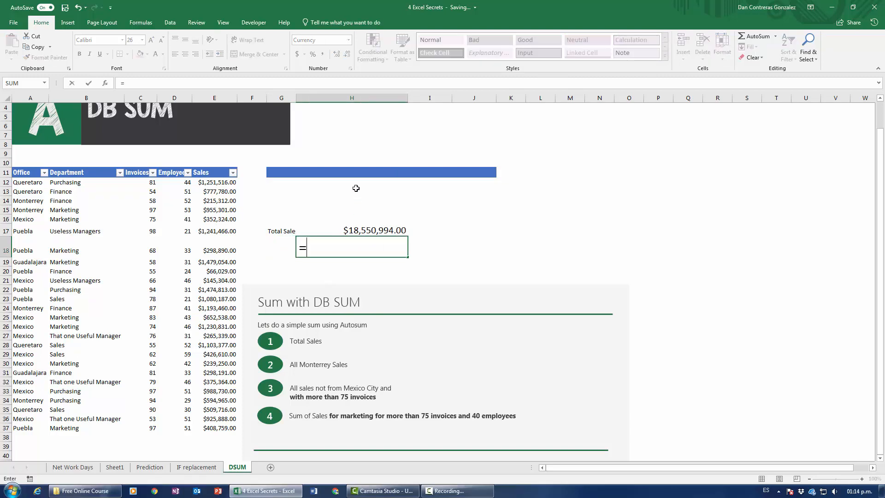
pyautogui.write('dsum(')
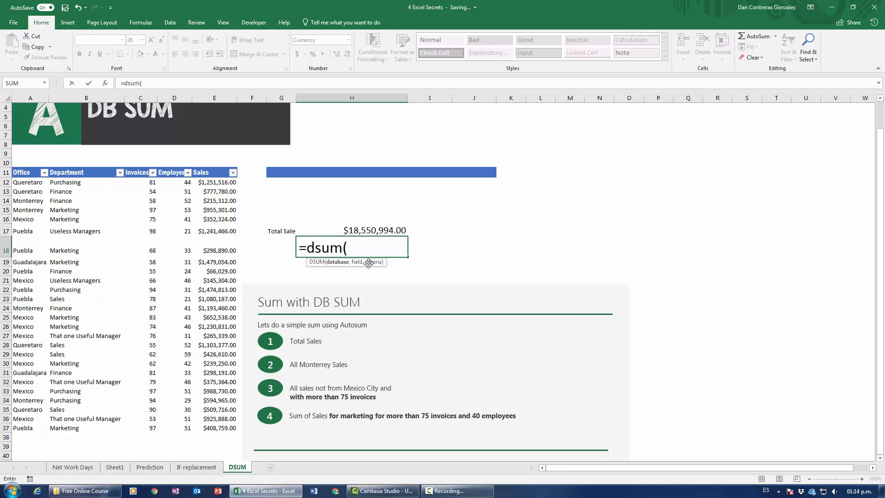
pyautogui.press('Escape')
pyautogui.click(417, 260)
# Step: Enter the heading Sales in G16 above the total label, with the font size increased to 16
pyautogui.click(282, 218)
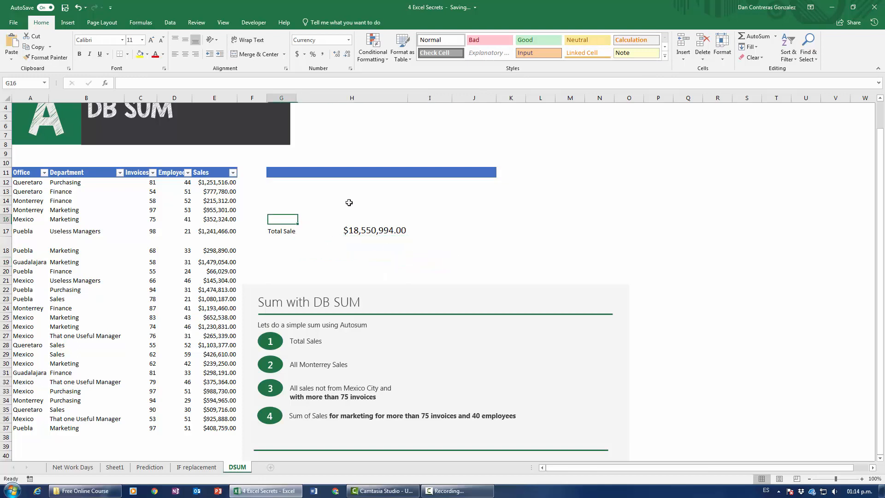
pyautogui.click(154, 44)
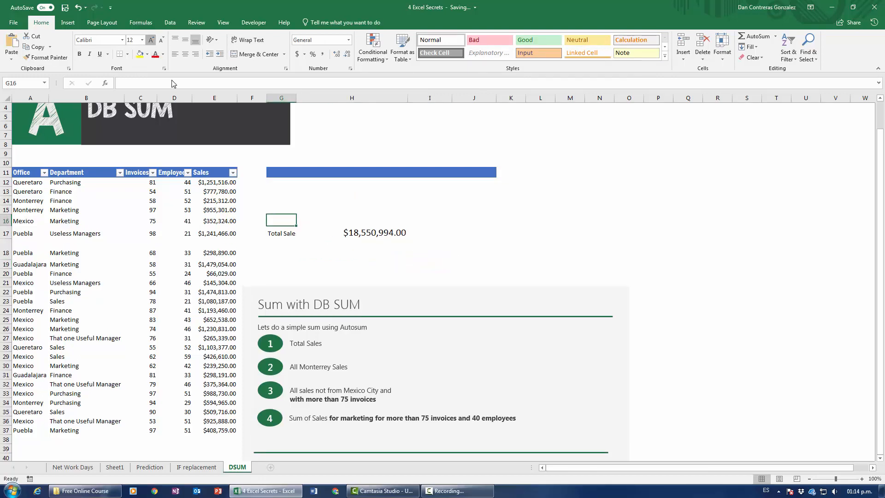
pyautogui.click(154, 43)
pyautogui.write('Sales')
pyautogui.press('Return')
pyautogui.press('Up')
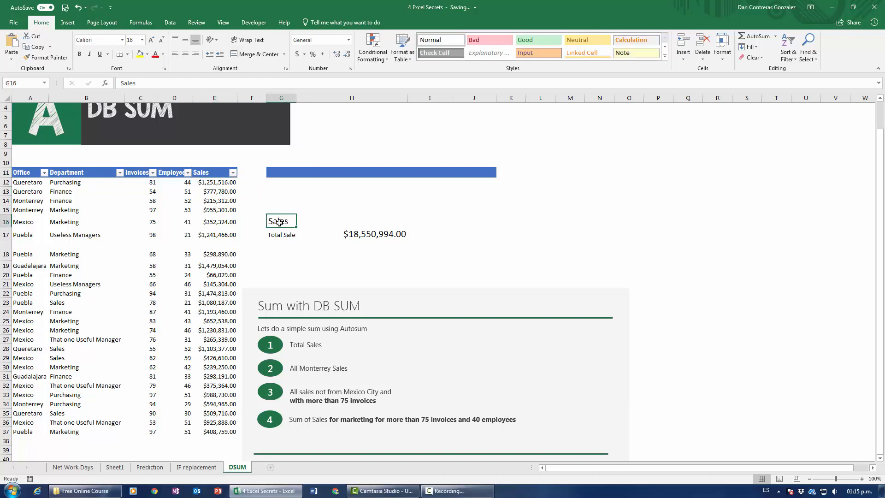
# Step: Copy the sales table's headings A11:E11 and paste them as values into the criteria header row starting at G11
pyautogui.click(287, 174)
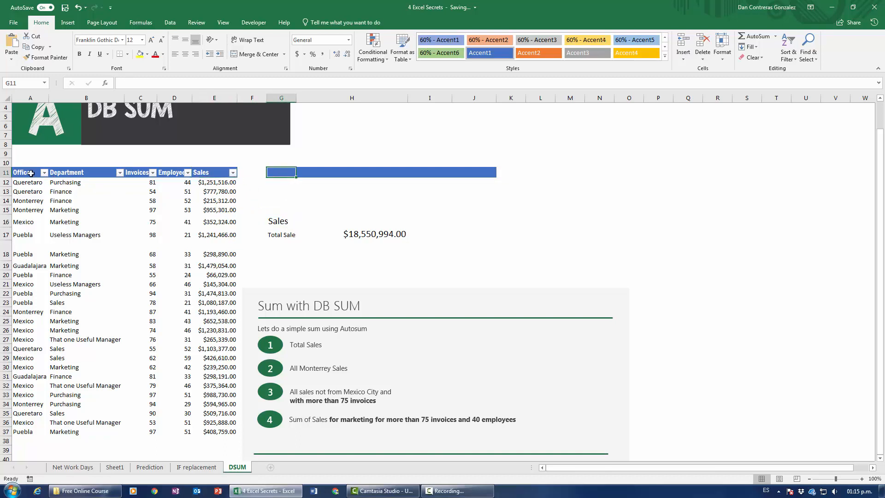
pyautogui.moveTo(29, 173); pyautogui.dragTo(207, 172)
pyautogui.hotkey('ctrl', 'c')
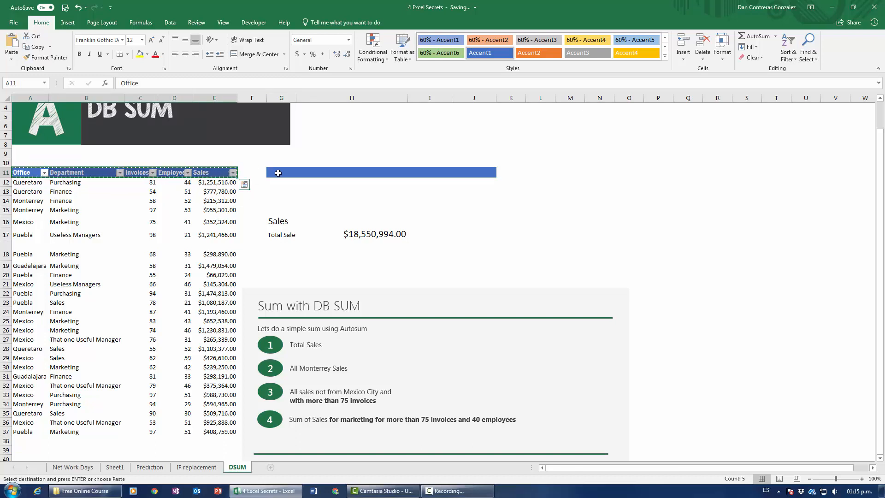
pyautogui.click(278, 172)
pyautogui.click(11, 59)
pyautogui.click(9, 118)
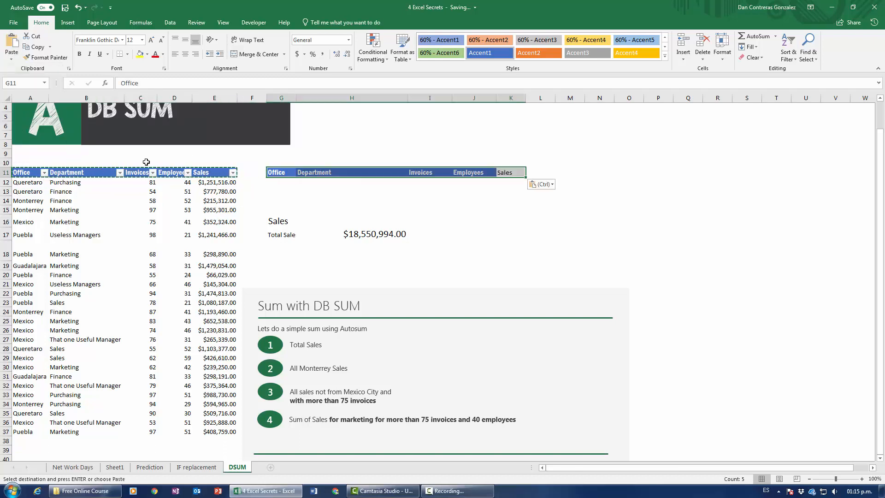
pyautogui.click(465, 203)
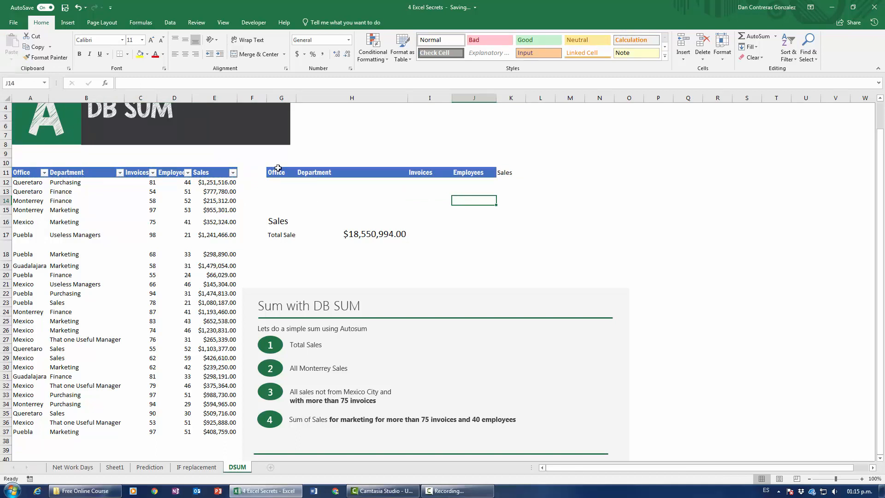
# Step: Remove the extra Sales heading in K11 from the criteria header row
pyautogui.click(507, 173)
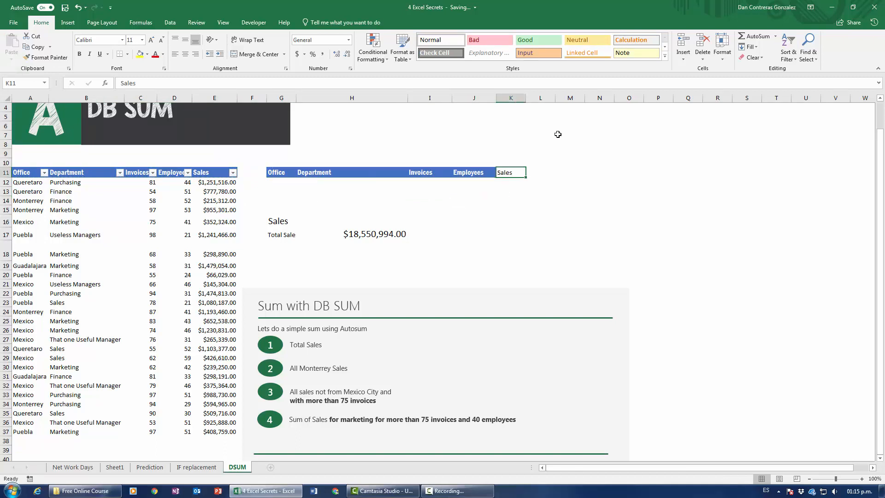
pyautogui.press('Delete')
pyautogui.click(431, 233)
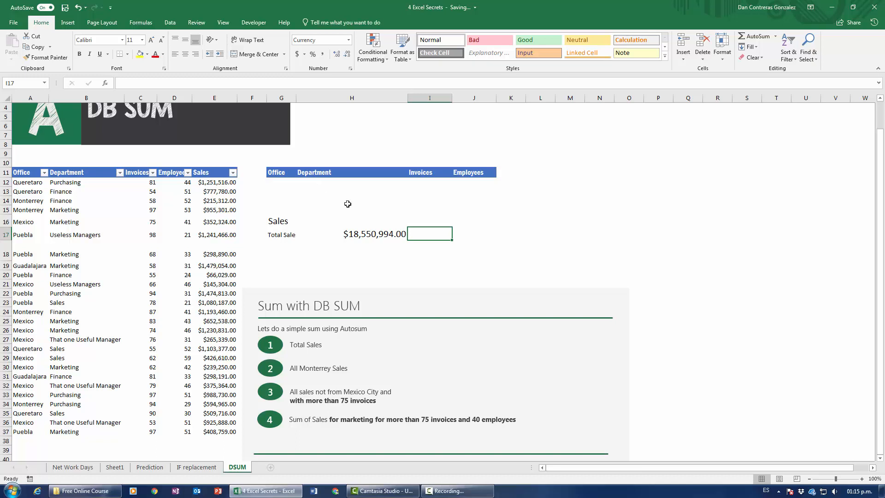
# Step: Enter Monterrey as the Office criterion in G12
pyautogui.click(280, 183)
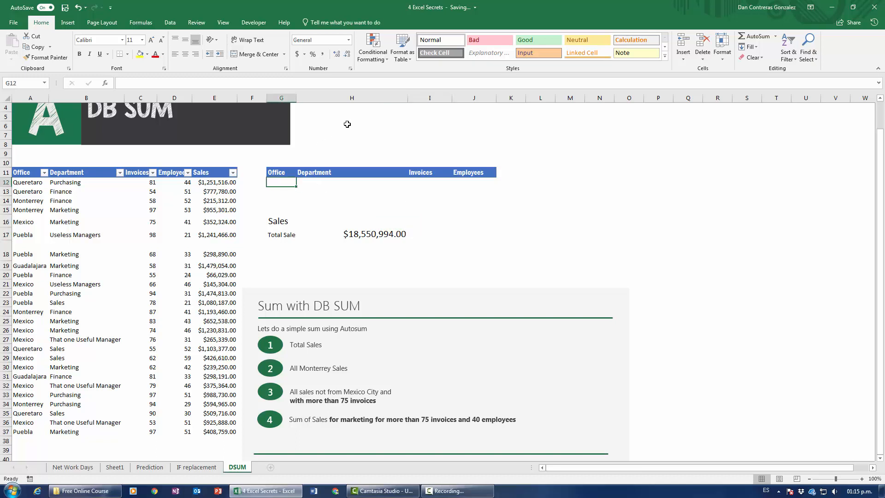
pyautogui.write('Monte')
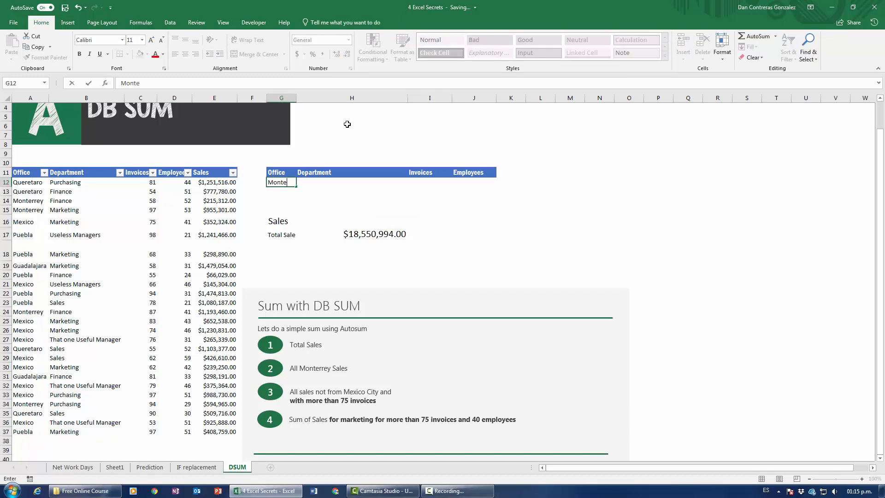
pyautogui.write('rrey')
pyautogui.press('Return')
# Step: Sum the sales matching the criteria in H18 with the formula =DSUM($A$11:$E$37,G16,G11:J12)
pyautogui.click(334, 252)
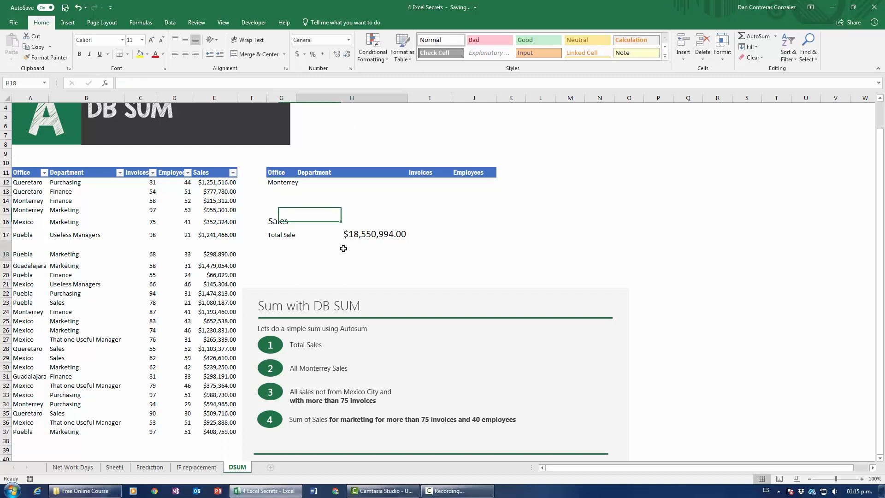
pyautogui.write('=')
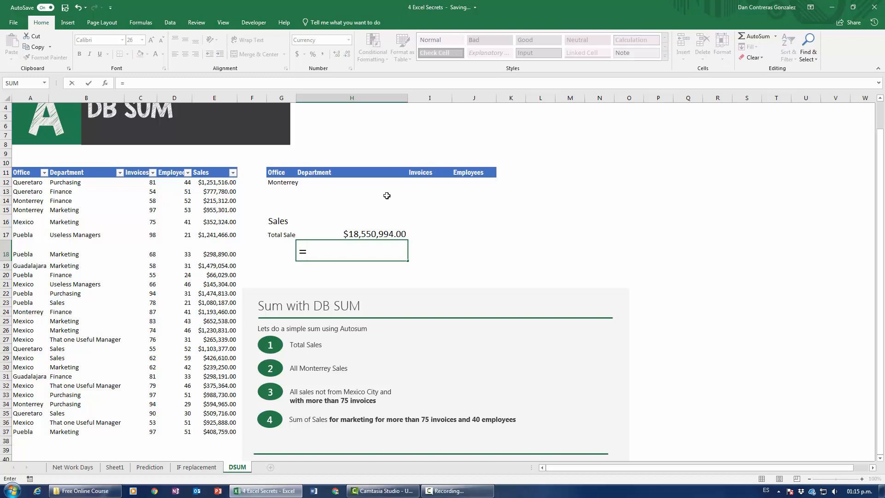
pyautogui.write('dsum(')
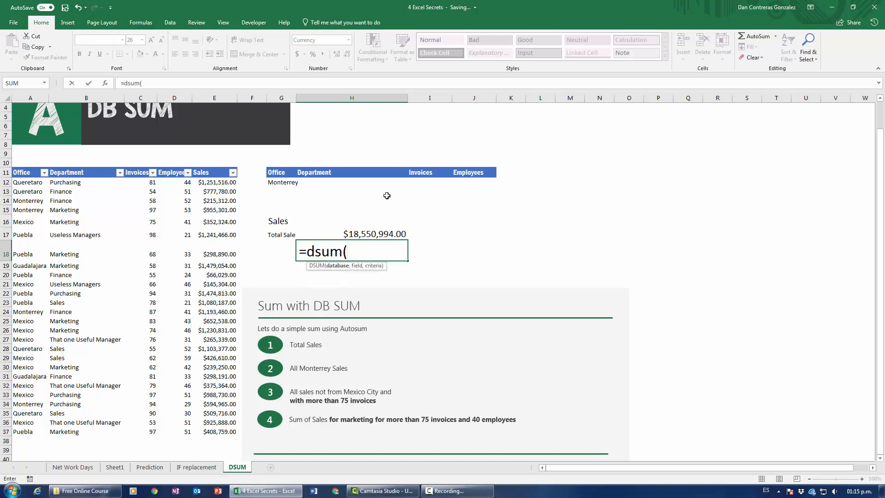
pyautogui.click(26, 175)
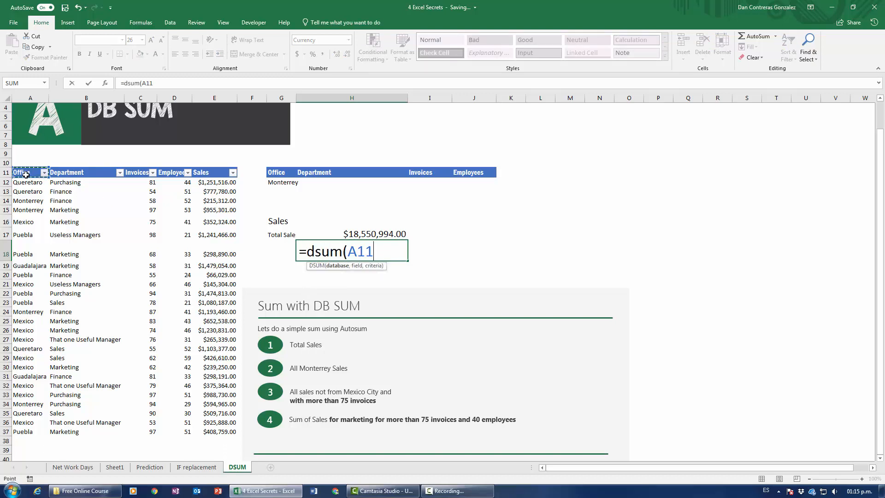
pyautogui.hotkey('ctrl', 'shift', 'Right')
pyautogui.hotkey('ctrl', 'shift', 'Down')
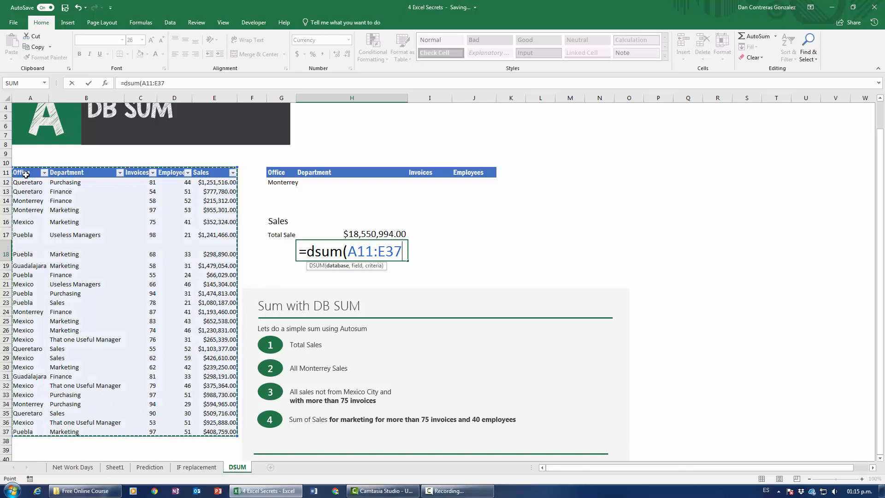
pyautogui.press('F4')
pyautogui.write(',')
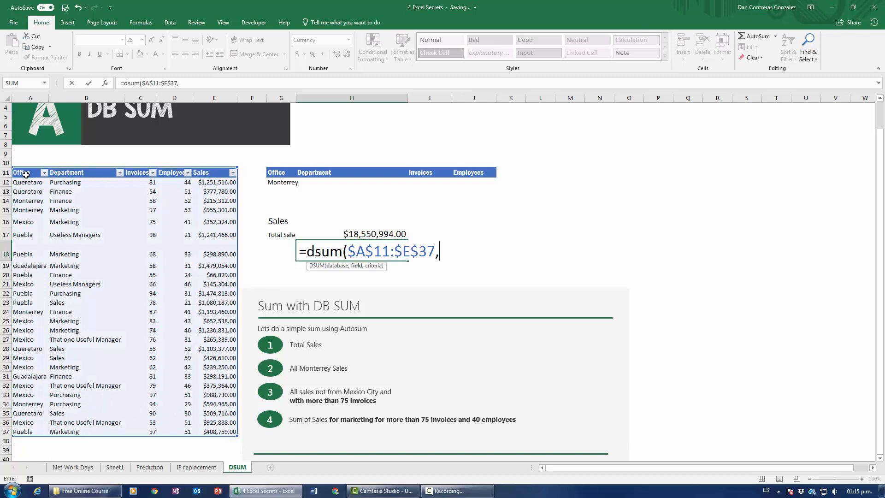
pyautogui.click(274, 223)
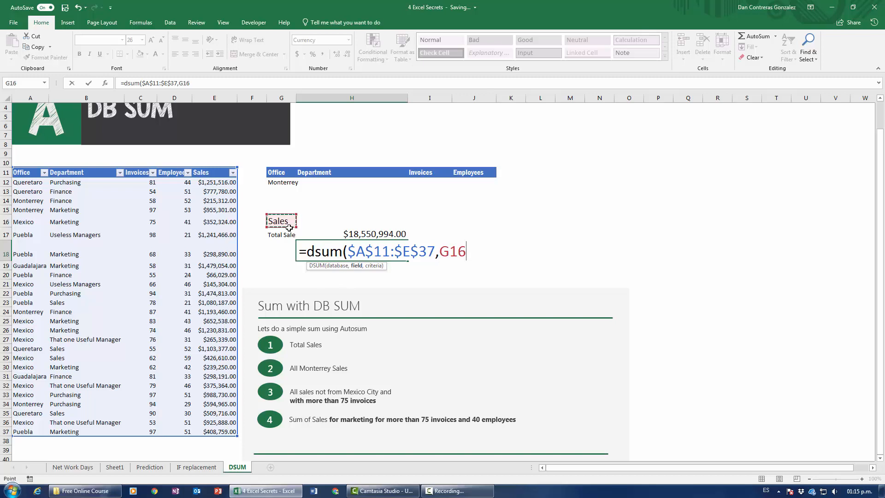
pyautogui.write(',')
pyautogui.click(278, 172)
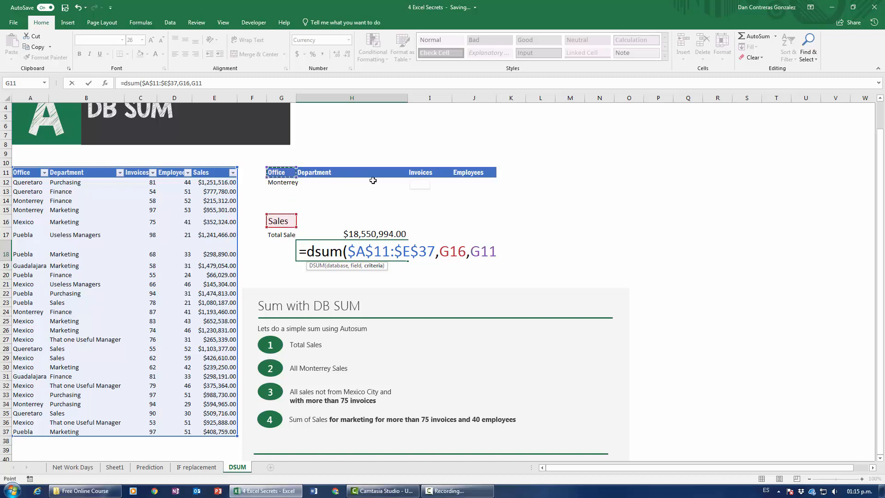
pyautogui.moveTo(373, 180); pyautogui.dragTo(479, 178)
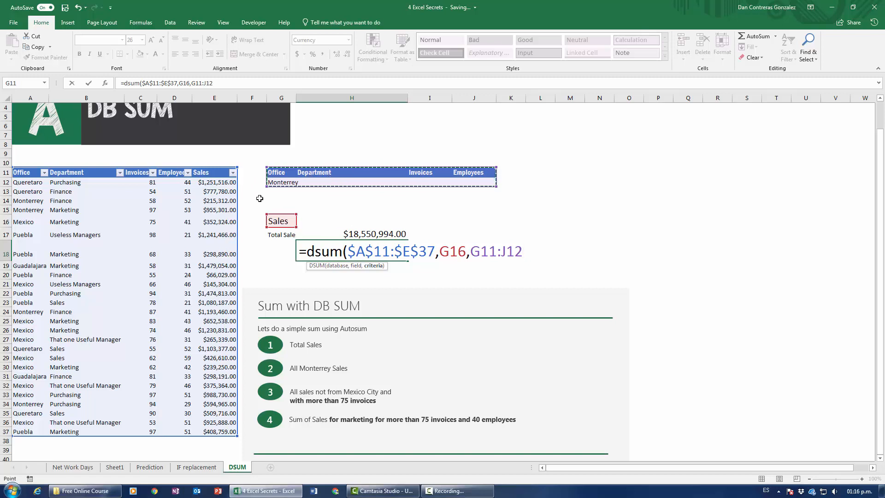
pyautogui.write(')')
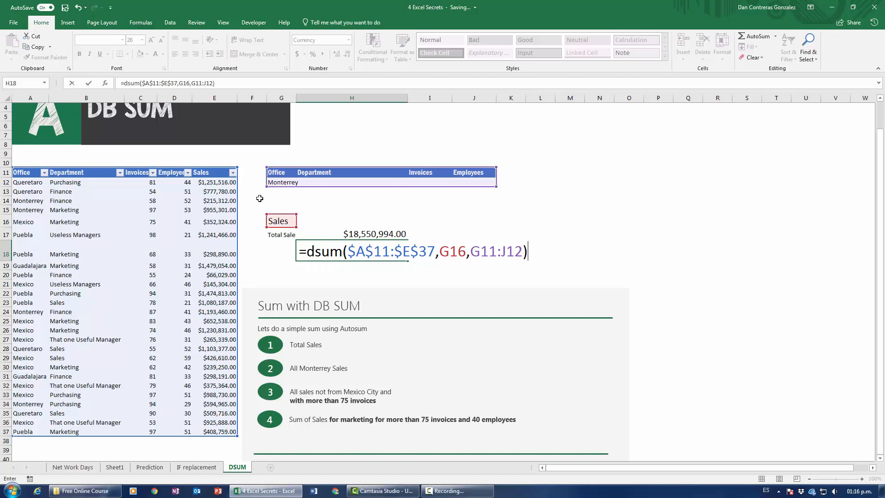
pyautogui.hotkey('ctrl', 'Return')
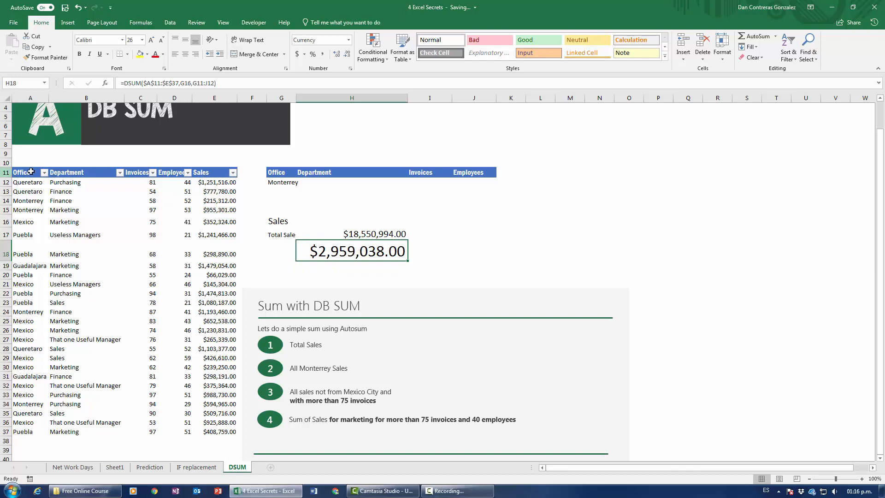
# Step: Filter the table's Office column to Monterrey only and select the visible Sales values to check their sum
pyautogui.click(45, 175)
pyautogui.click(28, 262)
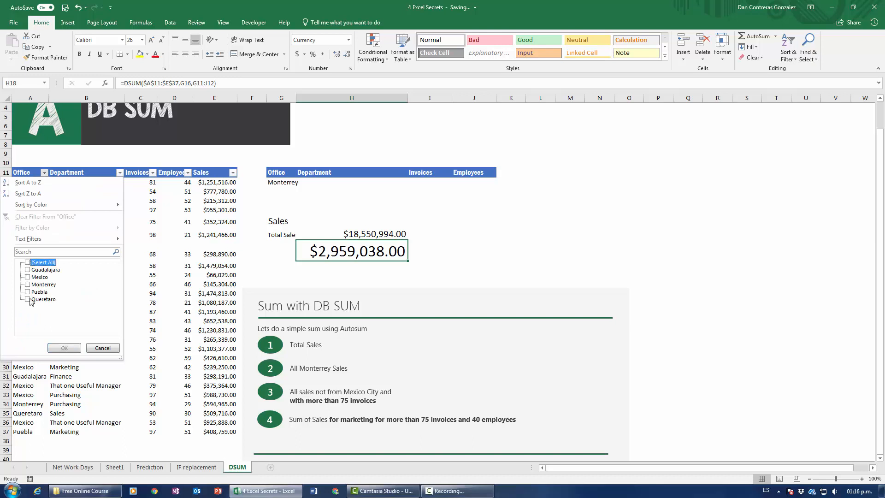
pyautogui.click(28, 285)
pyautogui.click(64, 348)
pyautogui.moveTo(213, 183); pyautogui.dragTo(213, 210)
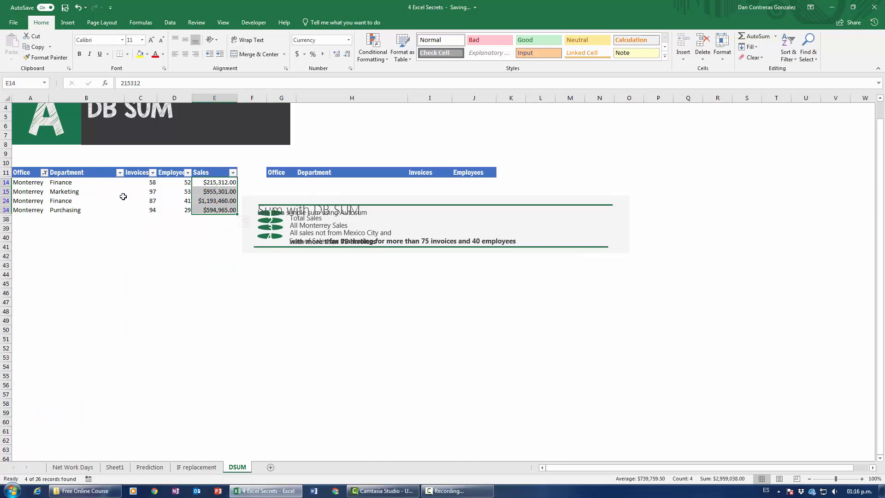
# Step: Show all offices again in the table's Office filter
pyautogui.click(45, 172)
pyautogui.click(28, 263)
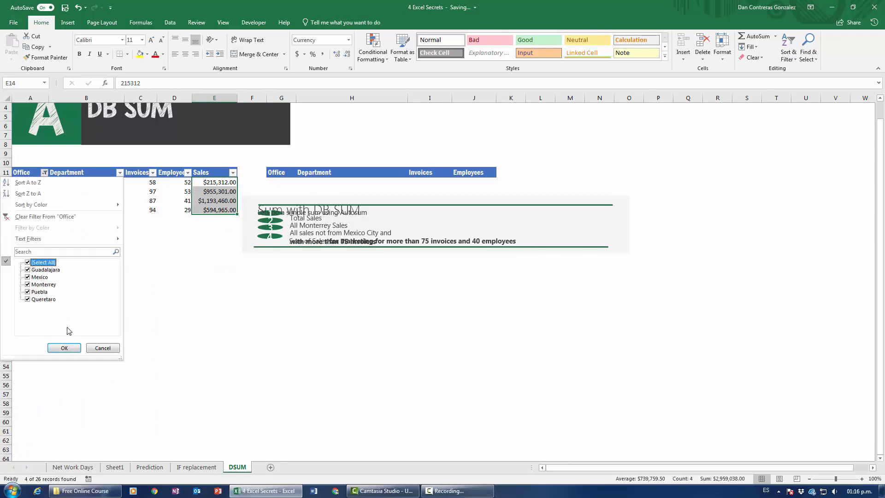
pyautogui.click(69, 347)
pyautogui.click(442, 266)
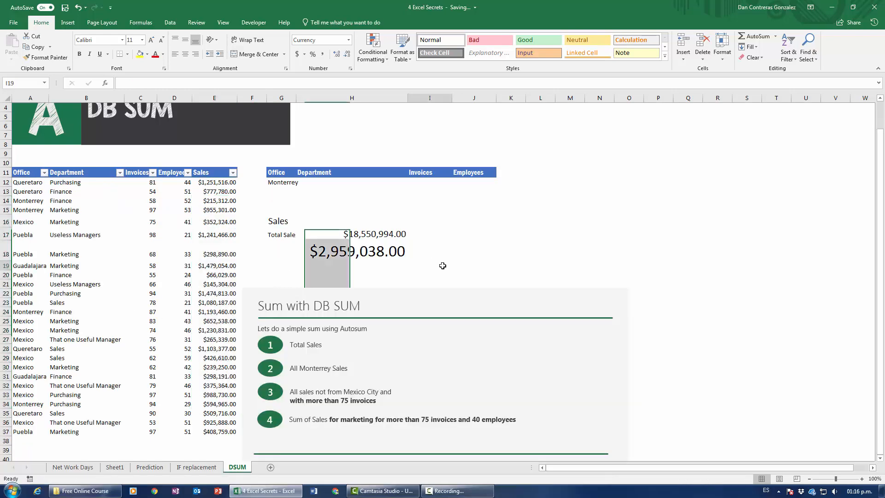
# Step: Clear the DSUM formula from H18 and the Monterrey criterion from G12
pyautogui.click(331, 241)
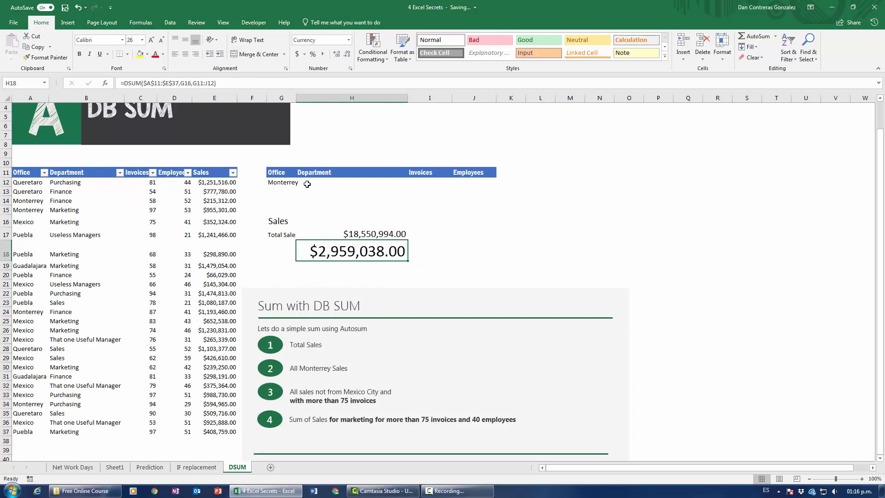
pyautogui.press('Delete')
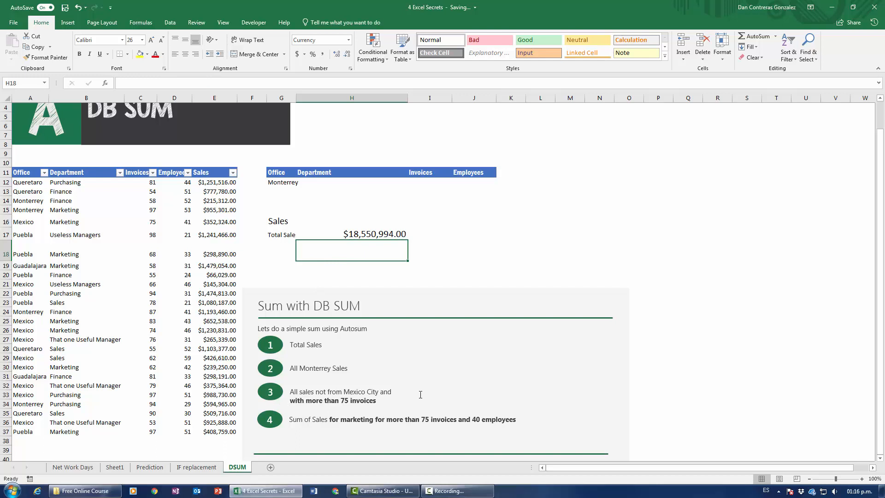
pyautogui.click(279, 183)
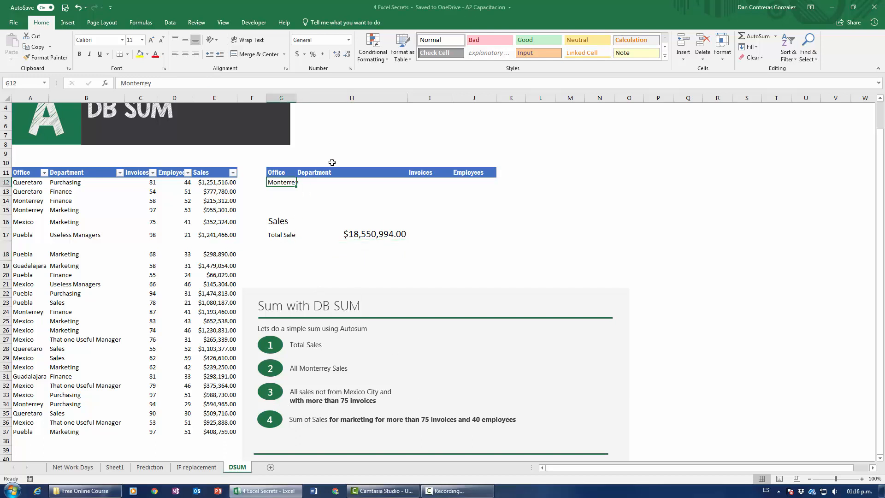
pyautogui.press('Delete')
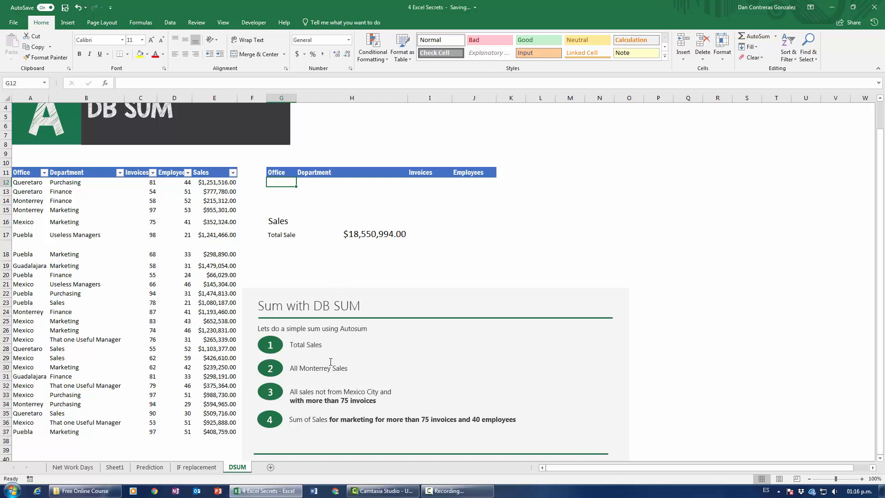
pyautogui.write('M')
pyautogui.write('exico')
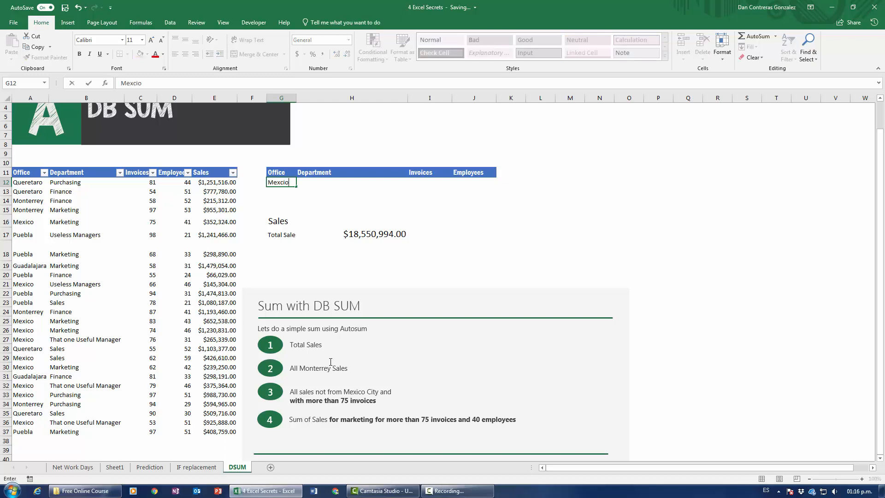
pyautogui.press('Return')
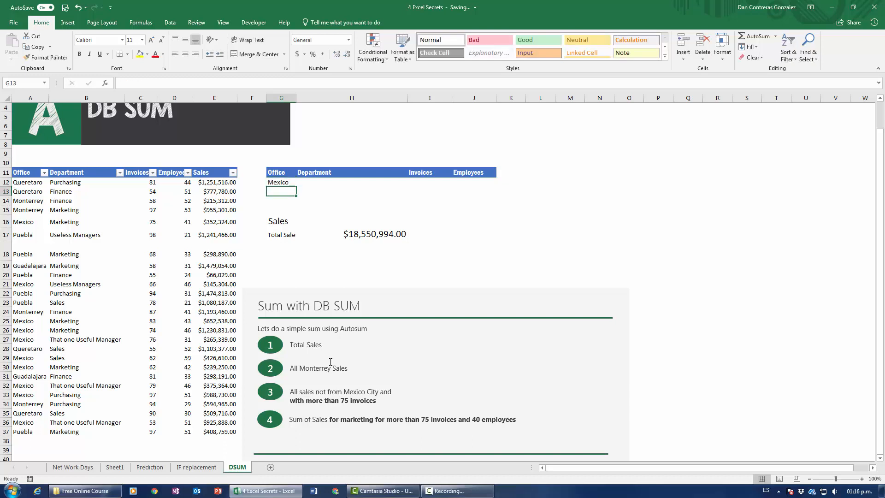
pyautogui.press('Up')
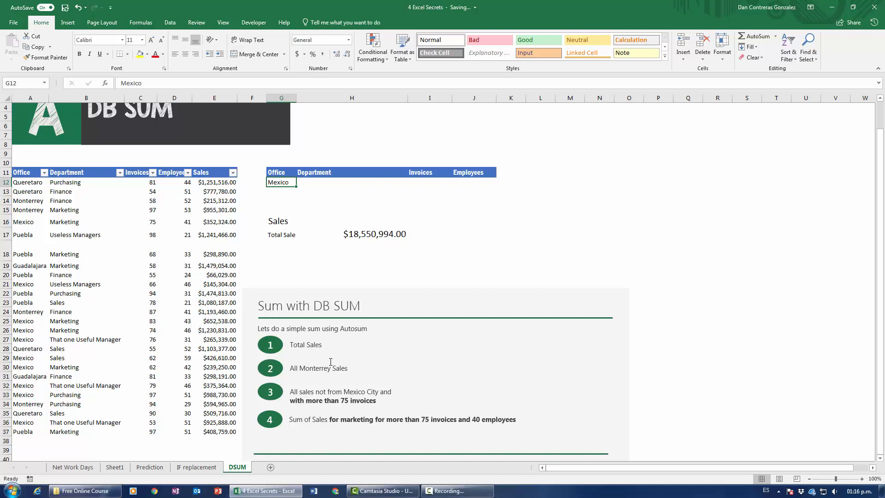
pyautogui.press('Delete')
# Step: Enter <>Mexico as the Office criterion in G12 to exclude the Mexico office
pyautogui.write('<>')
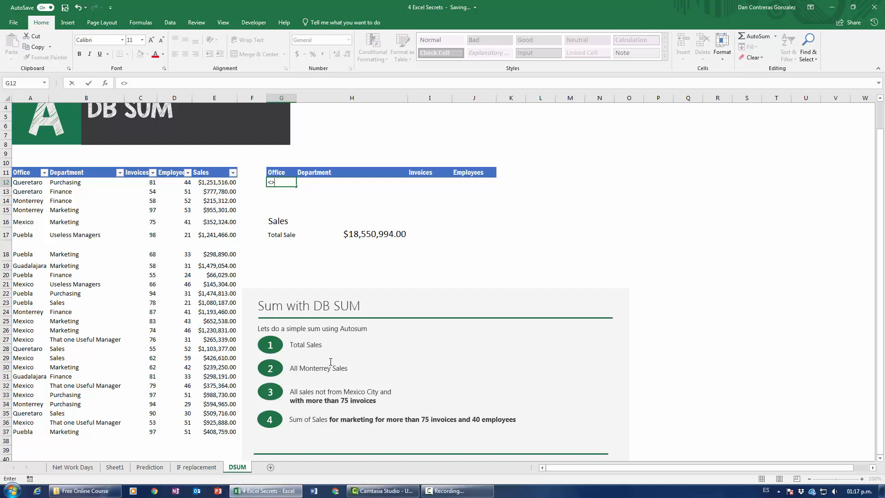
pyautogui.write('Mexico')
pyautogui.hotkey('ctrl', 'Return')
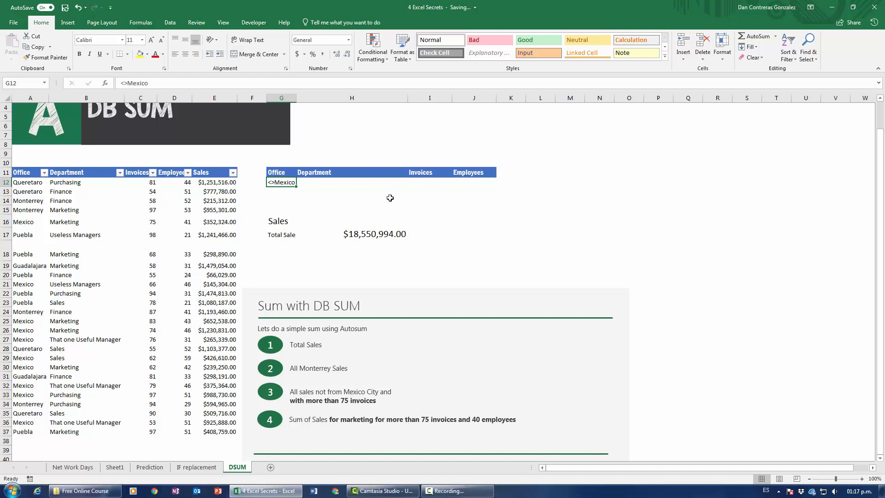
# Step: Enter >75 as the Invoices criterion in I12
pyautogui.click(420, 182)
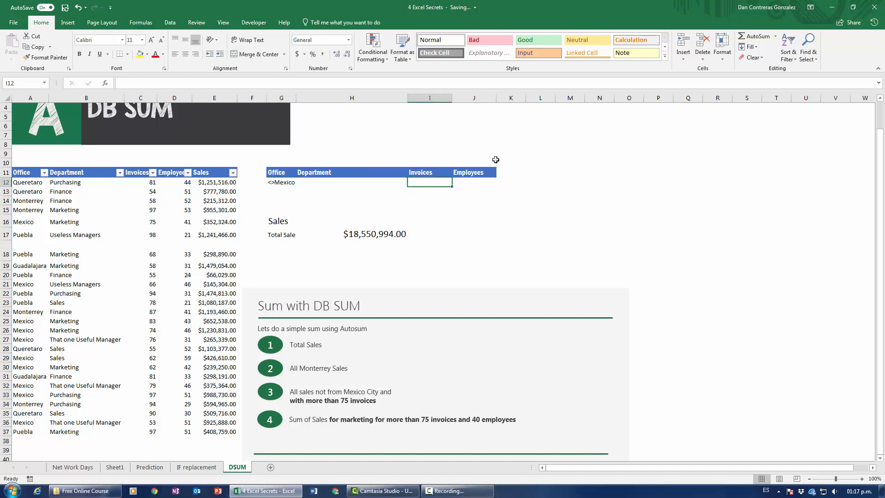
pyautogui.write('<')
pyautogui.press('BackSpace')
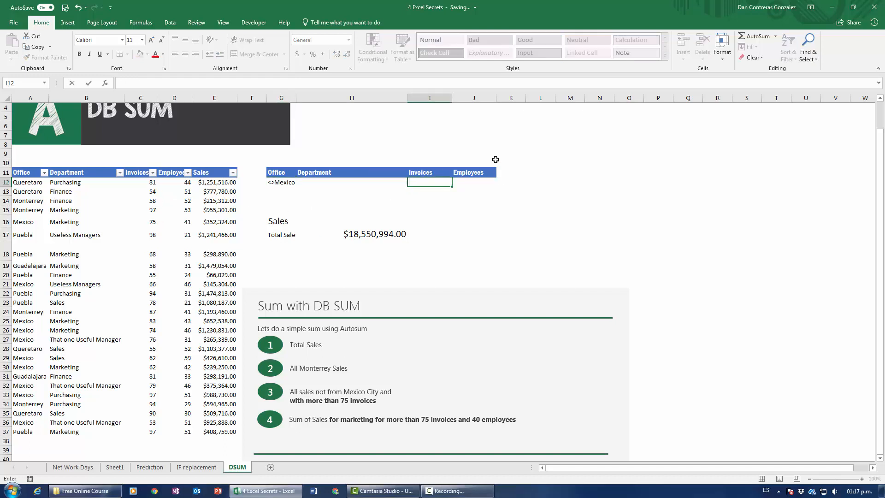
pyautogui.write('>75')
pyautogui.press('Return')
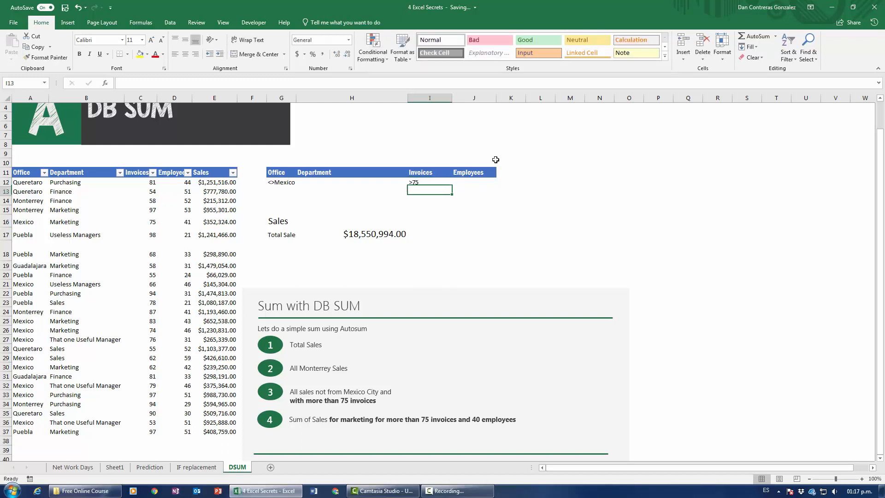
# Step: Inspect how the >75 Invoices criterion in I12 is stored as text
pyautogui.press('Up')
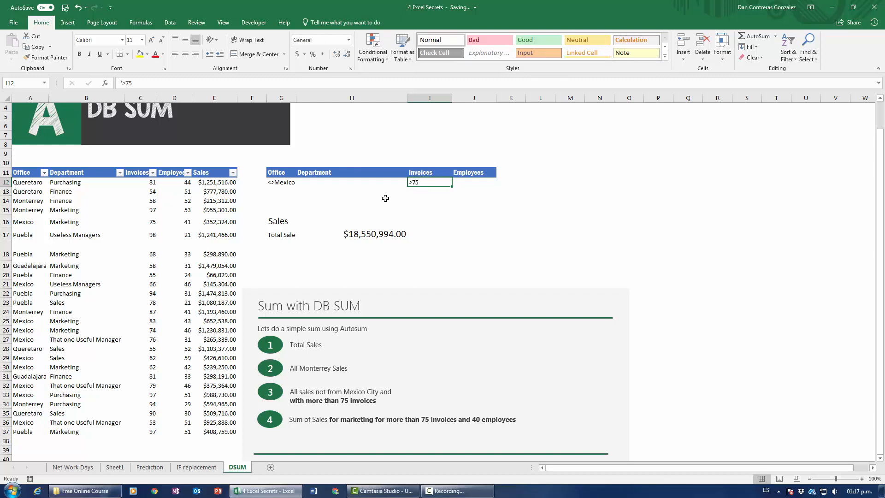
pyautogui.click(122, 83)
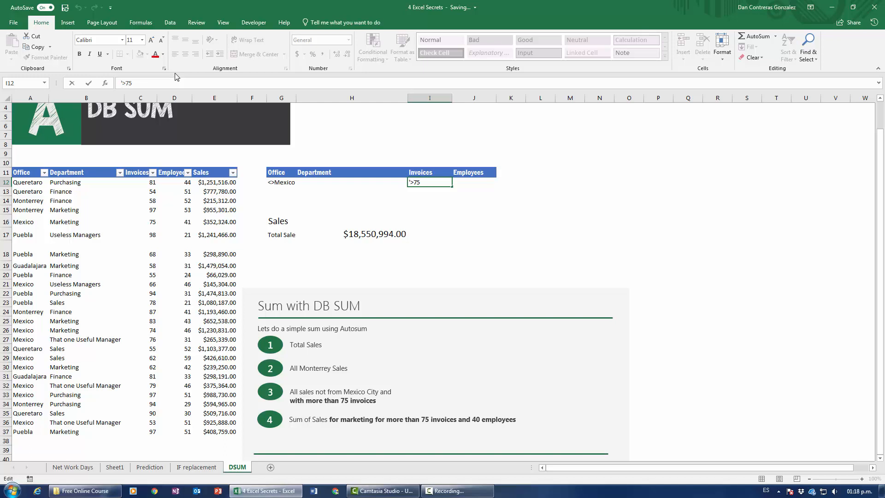
pyautogui.press('Return')
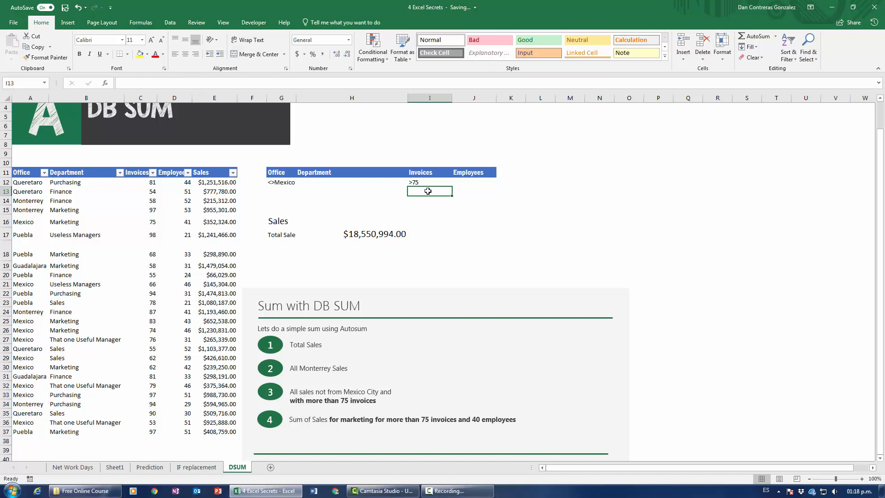
pyautogui.press('Up')
# Step: Enter =DSUM(A11:E37,G16,G11:J12) in H18 to sum sales outside Mexico with more than 75 invoices
pyautogui.click(357, 248)
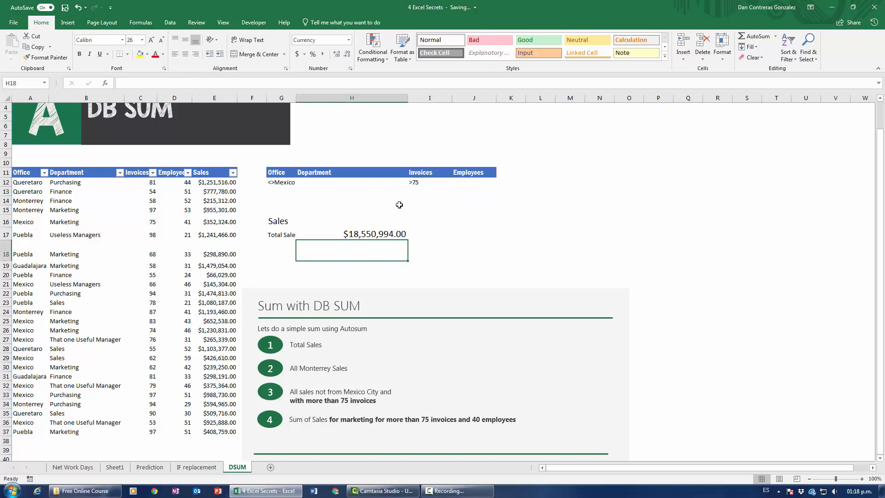
pyautogui.write('=dsum(')
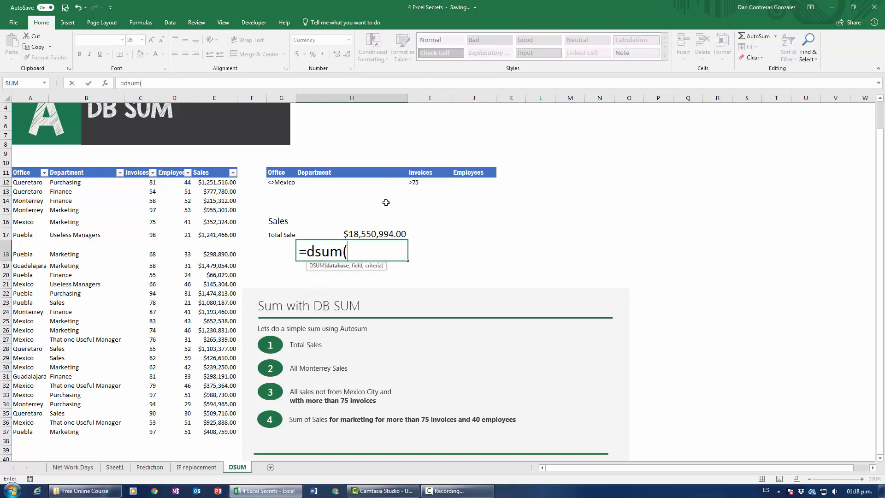
pyautogui.click(31, 174)
pyautogui.hotkey('ctrl', 'shift', 'Right')
pyautogui.hotkey('ctrl', 'shift', 'Down')
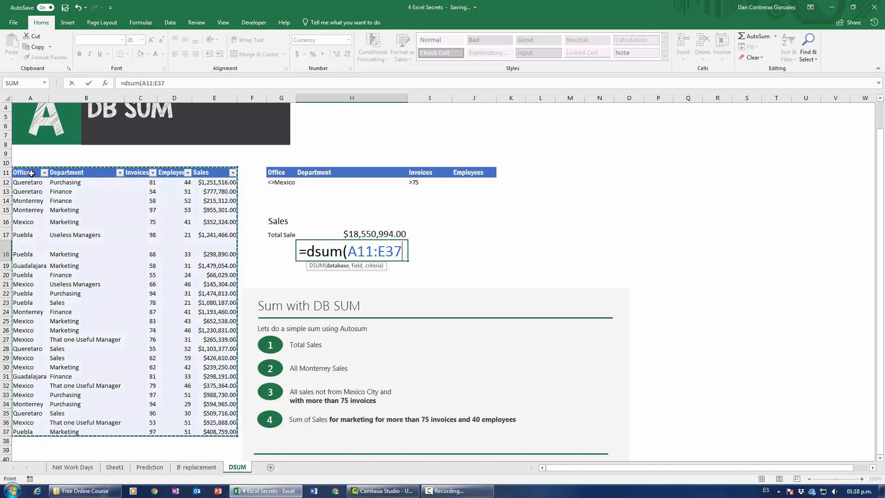
pyautogui.write(',')
pyautogui.click(284, 223)
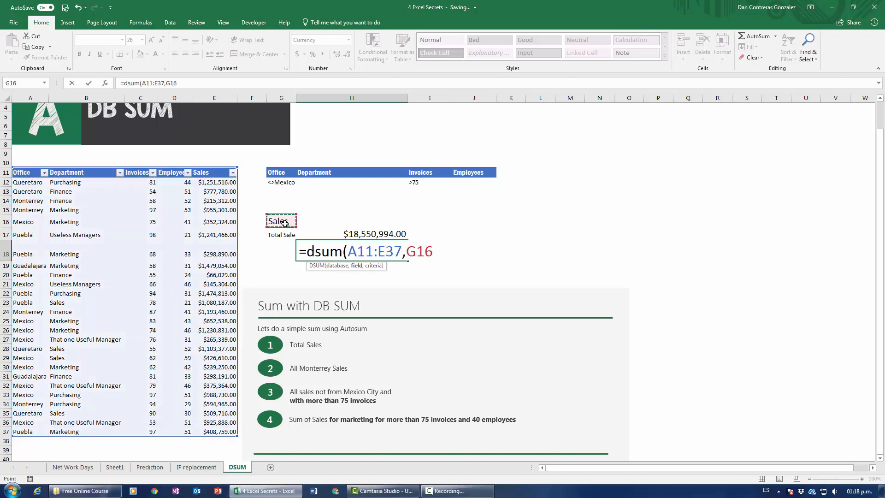
pyautogui.write(',')
pyautogui.click(276, 173)
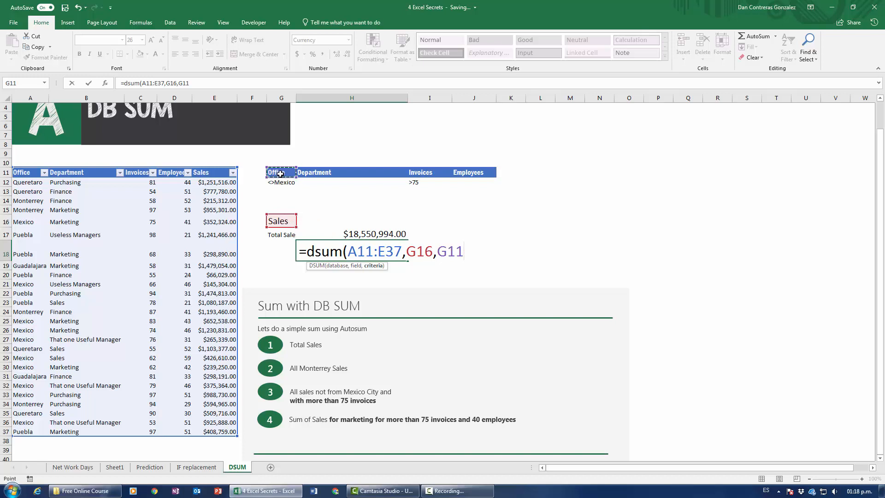
pyautogui.moveTo(280, 174); pyautogui.dragTo(474, 184)
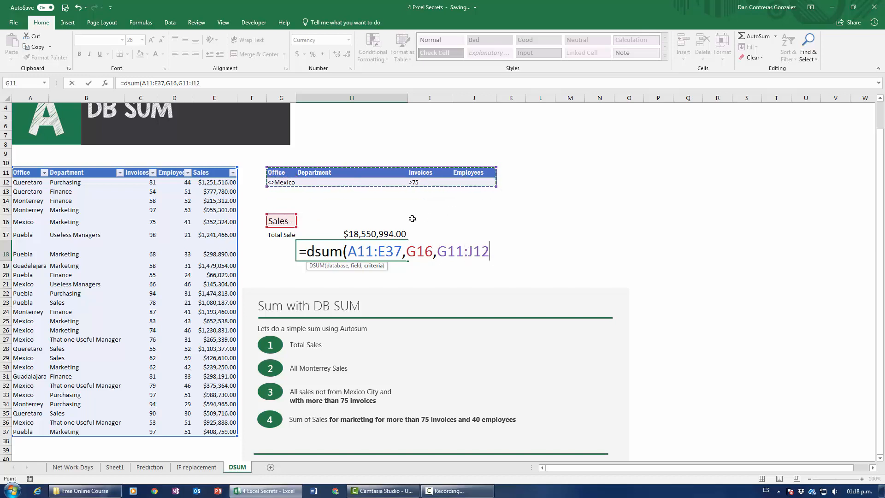
pyautogui.write(')')
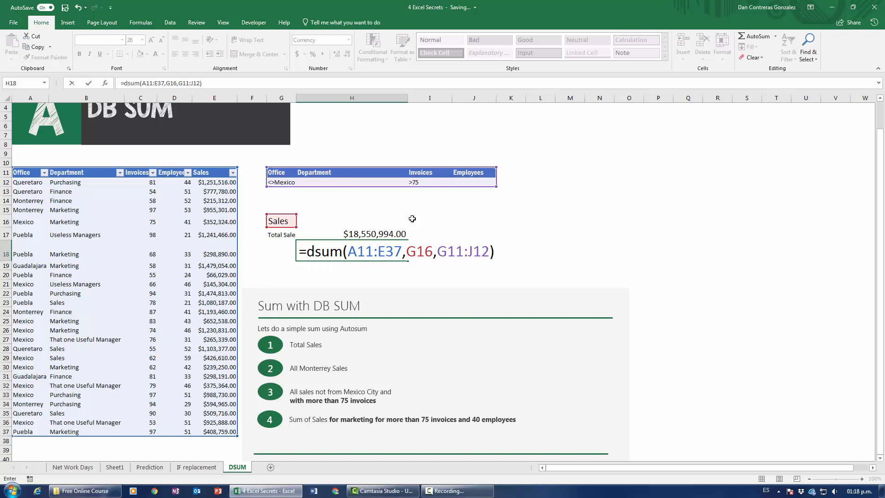
pyautogui.hotkey('ctrl', 'Return')
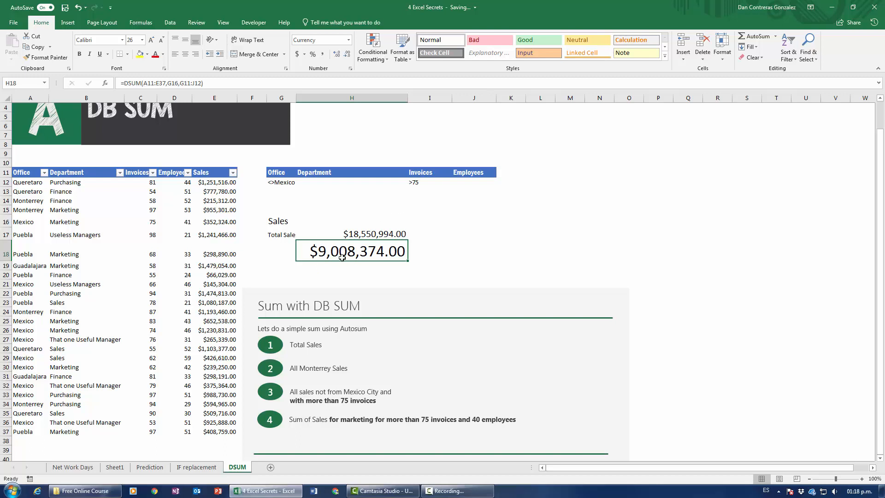
# Step: Filter the table's Office column to exclude Mexico
pyautogui.click(44, 172)
pyautogui.click(27, 277)
pyautogui.click(64, 348)
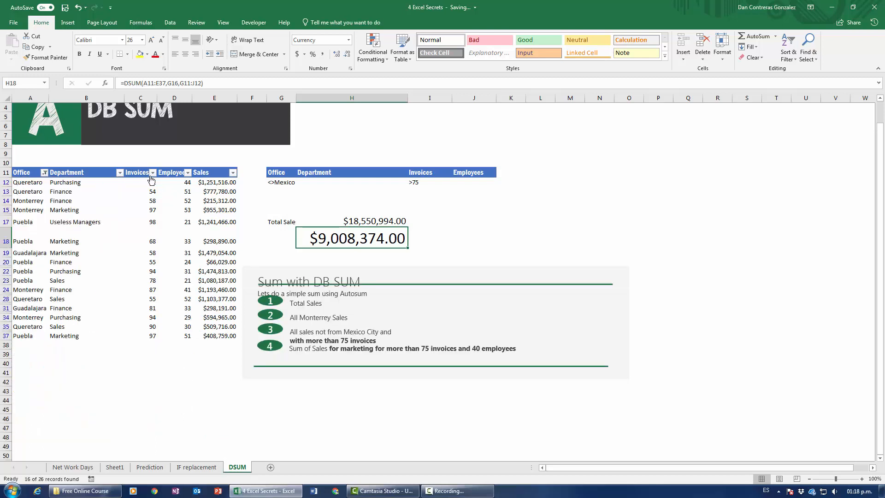
# Step: Filter the Invoices column to values greater than 75 and select the visible Sales values to check their sum
pyautogui.click(152, 172)
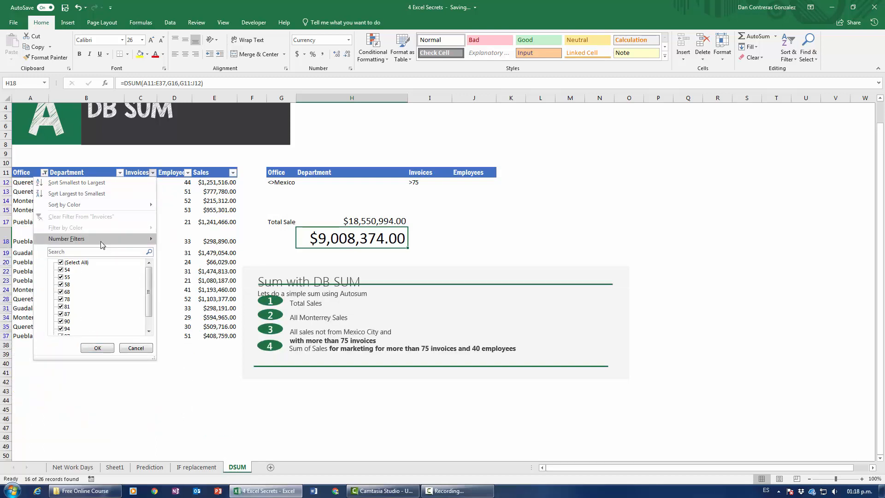
pyautogui.moveTo(103, 239)
pyautogui.click(189, 263)
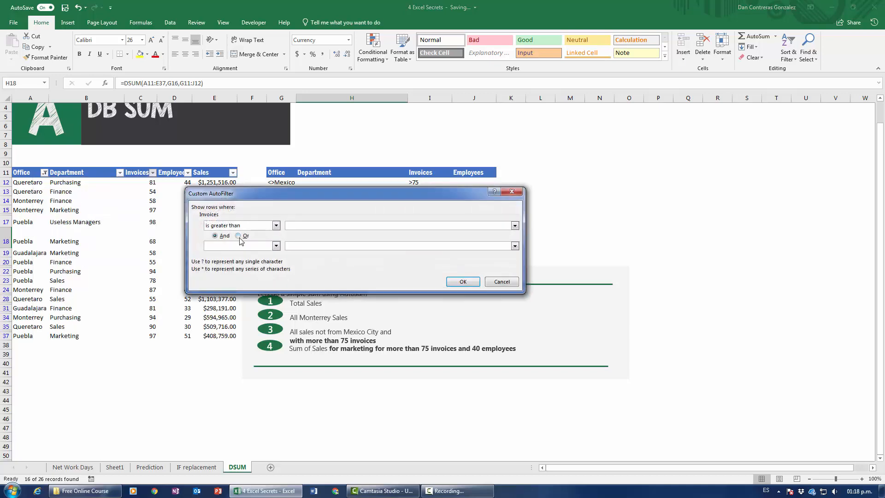
pyautogui.write('75')
pyautogui.click(463, 282)
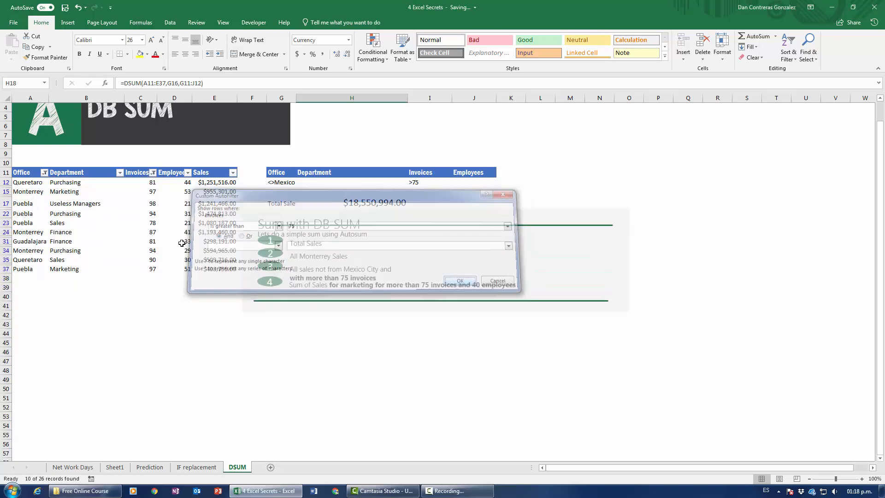
pyautogui.moveTo(217, 184); pyautogui.dragTo(215, 270)
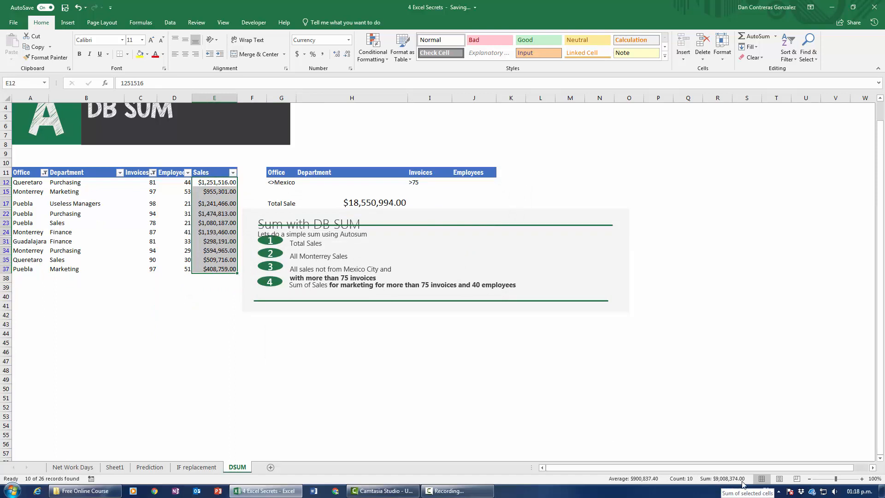
# Step: Clear the Office and Invoices filters from the table
pyautogui.click(44, 172)
pyautogui.click(65, 348)
pyautogui.click(140, 162)
pyautogui.click(153, 173)
pyautogui.click(92, 217)
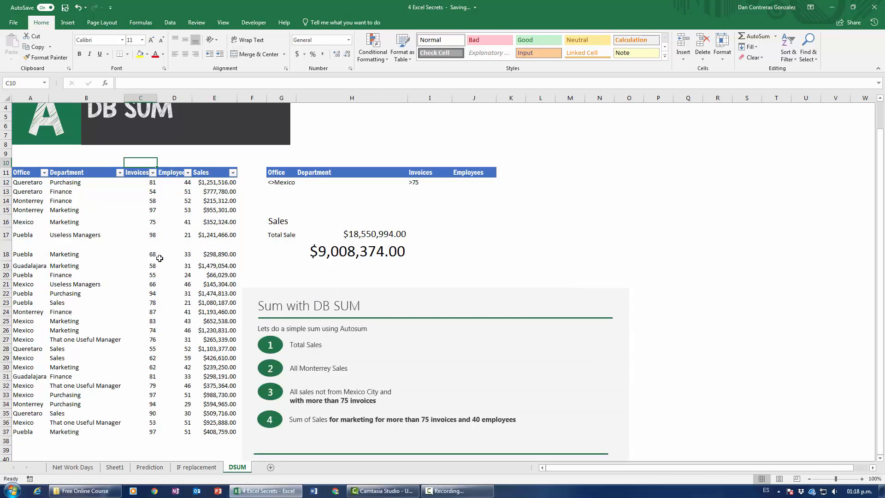
# Step: Clear the DSUM formula from H18 and the Office and Invoices criteria from G12 and I12
pyautogui.click(367, 249)
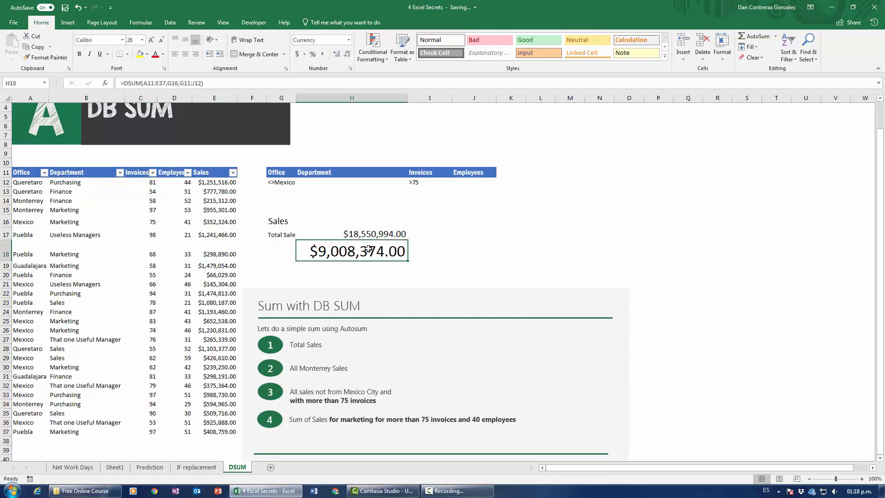
pyautogui.press('Delete')
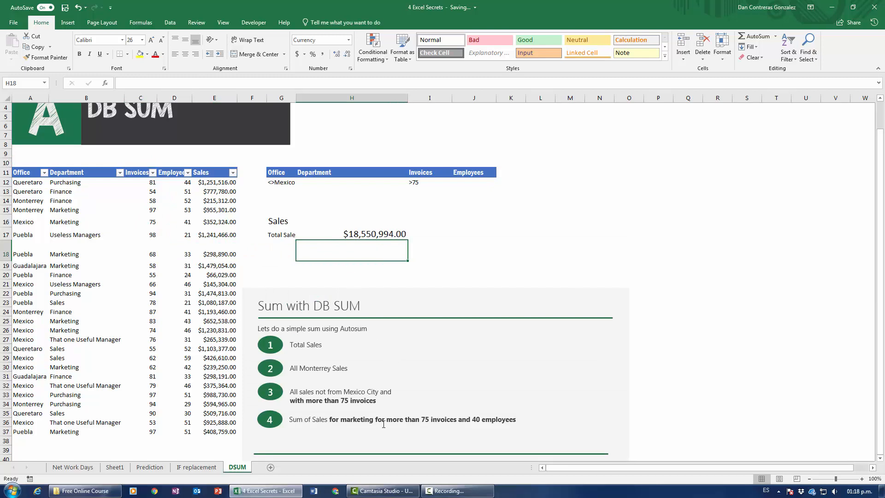
pyautogui.click(281, 182)
pyautogui.press('Delete')
pyautogui.press('Right')
pyautogui.press('Right')
pyautogui.press('Right')
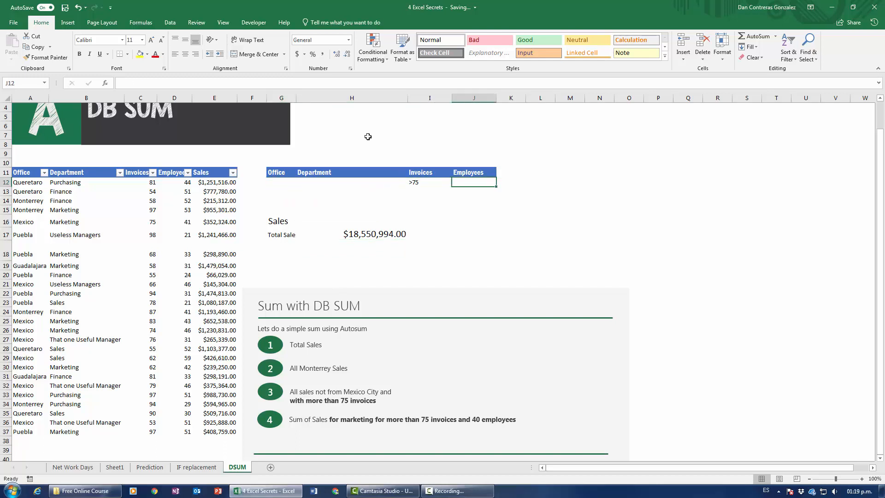
pyautogui.press('Left')
pyautogui.press('Delete')
pyautogui.press('Left')
pyautogui.press('Left')
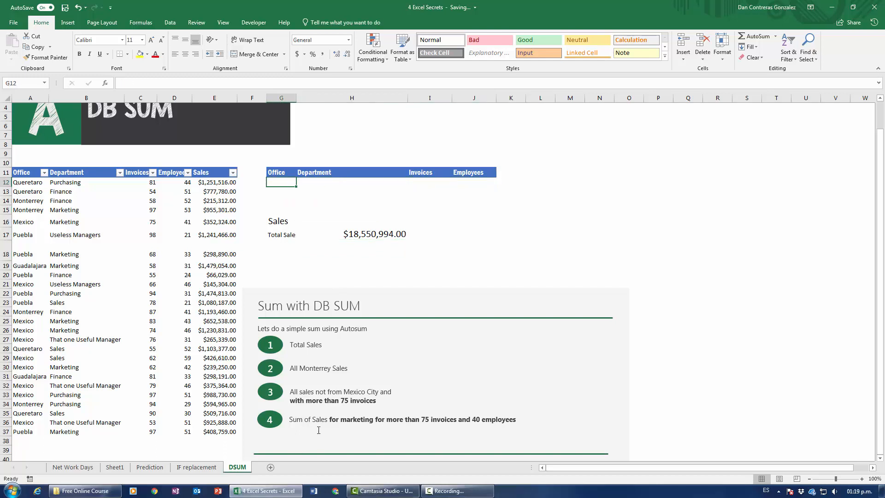
# Step: Enter the criteria Marketing for Department in H12, >75 for Invoices in I12 and >40 for Employees in J12
pyautogui.click(328, 183)
pyautogui.write('Mar')
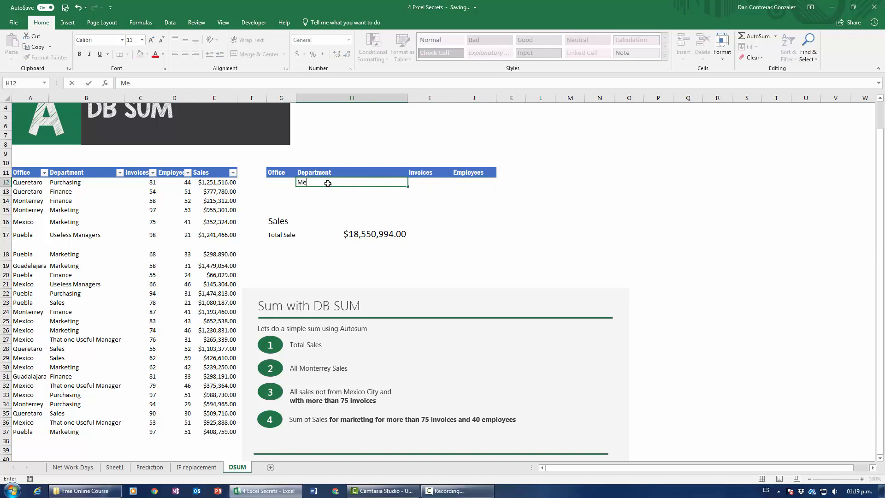
pyautogui.write('keting')
pyautogui.press('Tab')
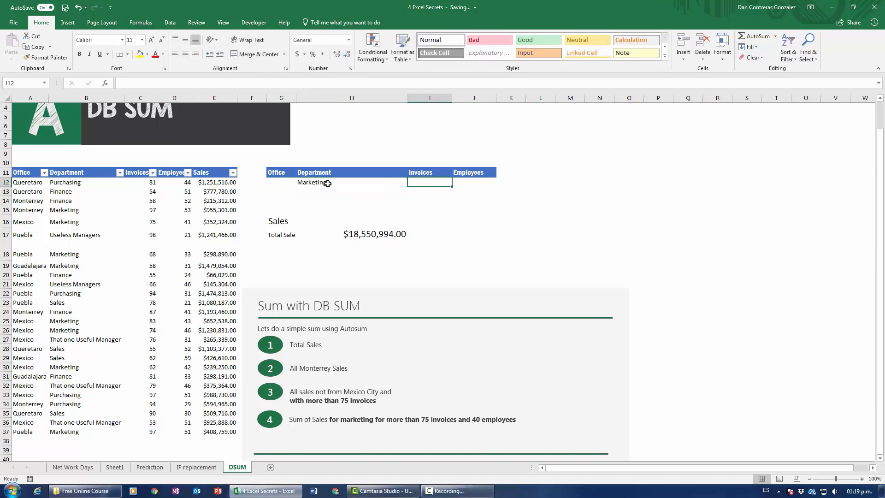
pyautogui.write('<')
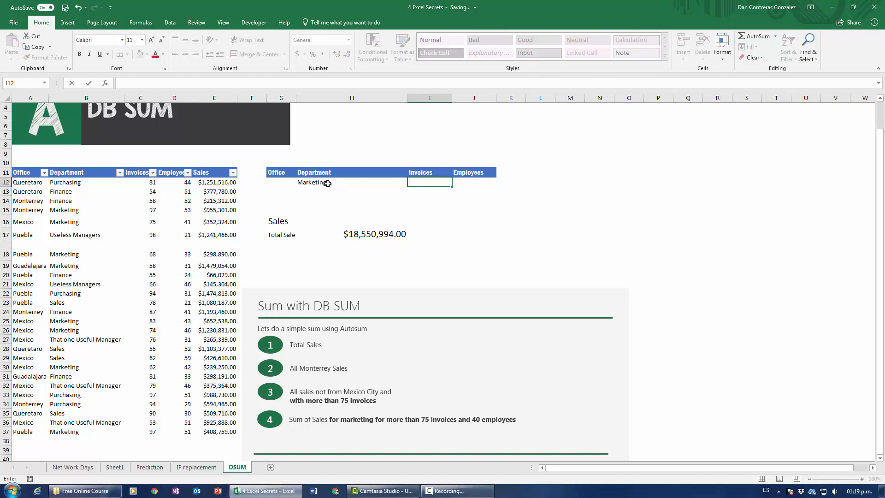
pyautogui.write('75')
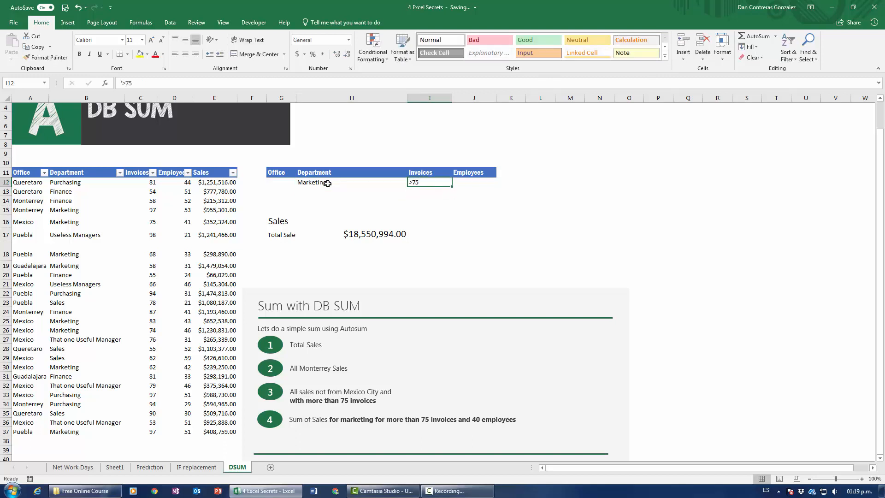
pyautogui.press('Tab')
pyautogui.write('>')
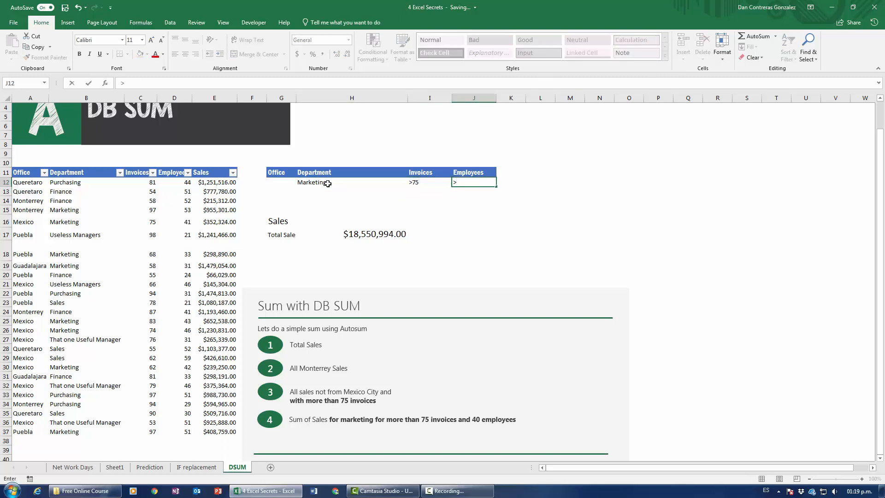
pyautogui.write('40')
pyautogui.press('Return')
# Step: Enter =DSUM(A11:E37,G16,G11:J12) in H18 to sum Marketing sales with more than 75 invoices and 40 employees
pyautogui.click(359, 247)
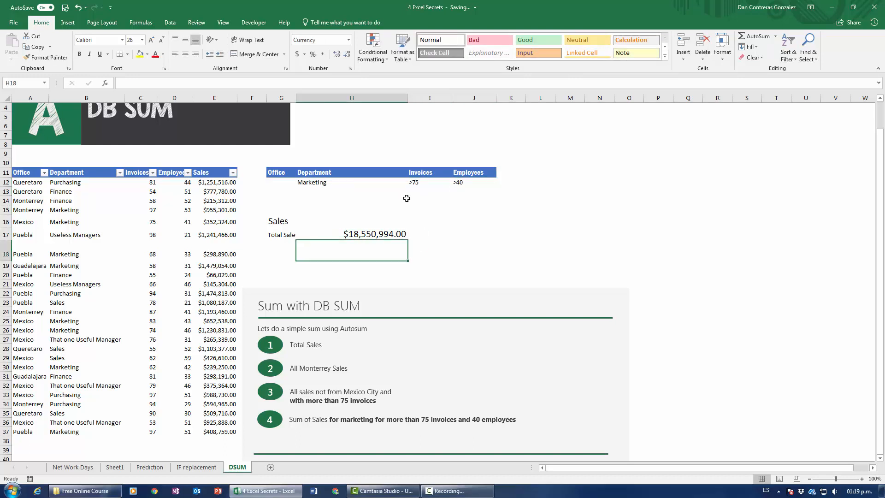
pyautogui.write('=dsum(')
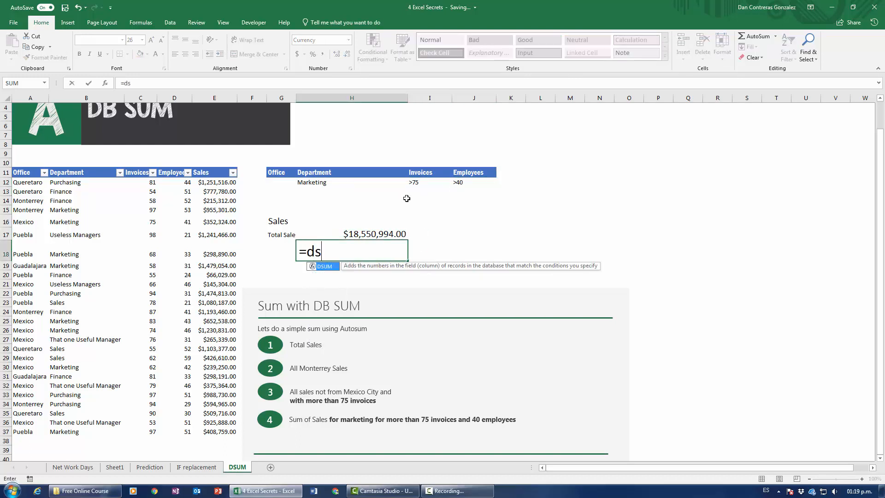
pyautogui.click(28, 172)
pyautogui.moveTo(29, 172); pyautogui.dragTo(216, 431)
pyautogui.write(',')
pyautogui.click(265, 223)
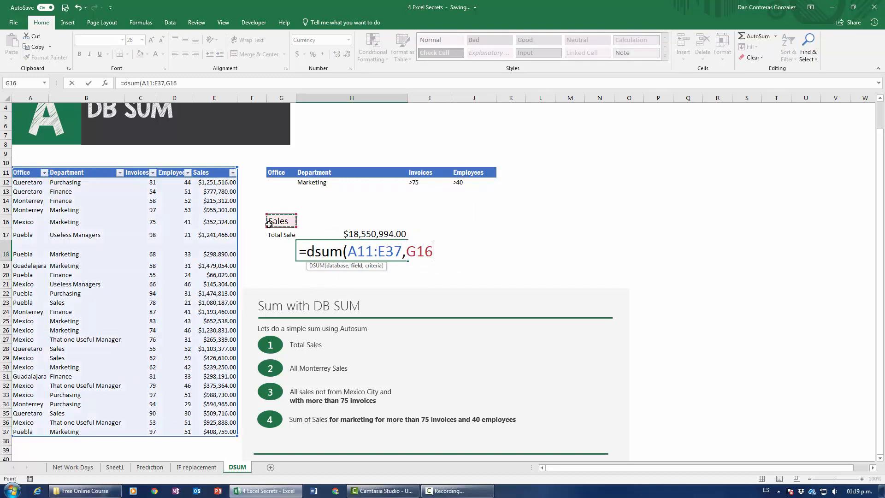
pyautogui.write(',')
pyautogui.moveTo(276, 173); pyautogui.dragTo(488, 183)
pyautogui.write(')')
pyautogui.press('Return')
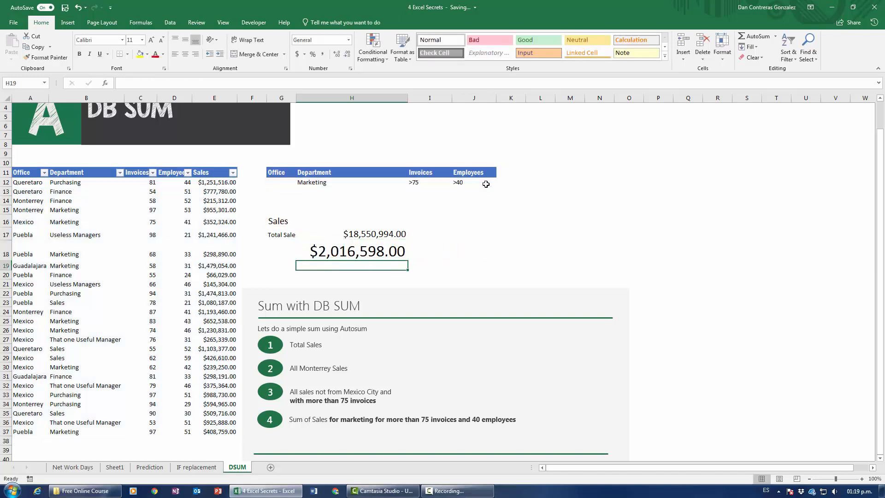
# Step: Clear the Department, Invoices and Employees criteria from H12:J12 and the DSUM formula from H18
pyautogui.click(358, 251)
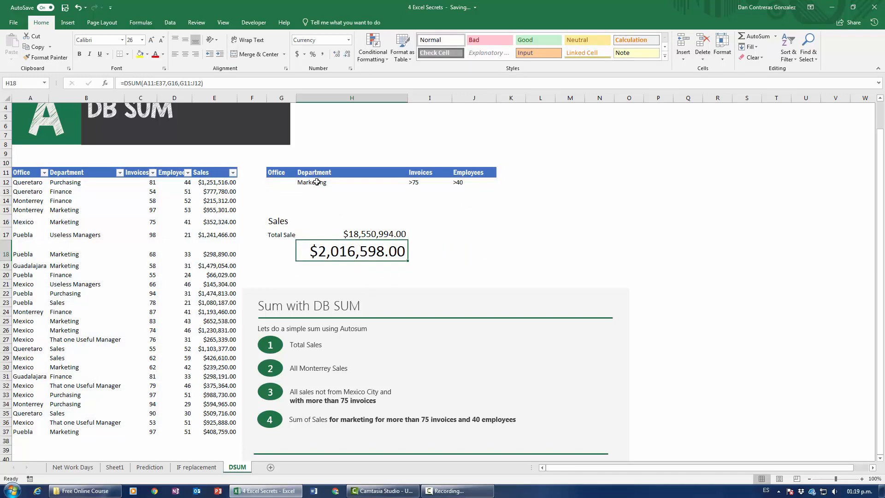
pyautogui.moveTo(417, 182); pyautogui.dragTo(472, 183)
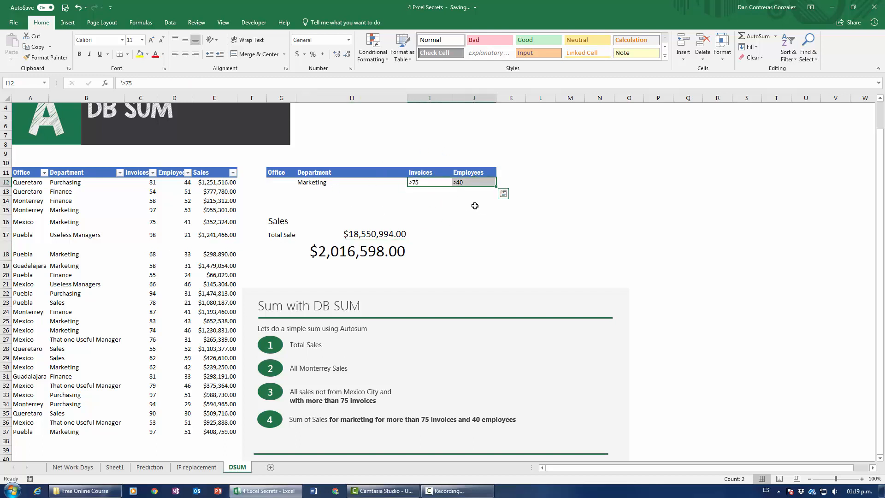
pyautogui.moveTo(318, 182); pyautogui.dragTo(462, 182)
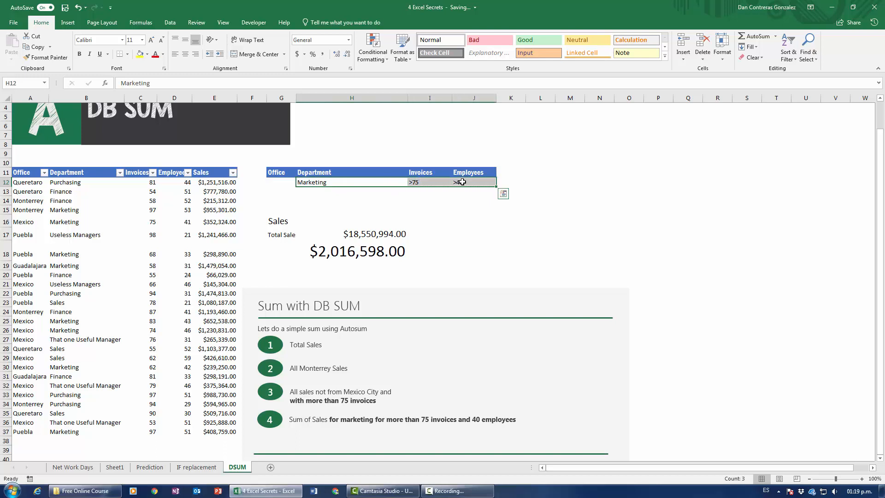
pyautogui.press('Delete')
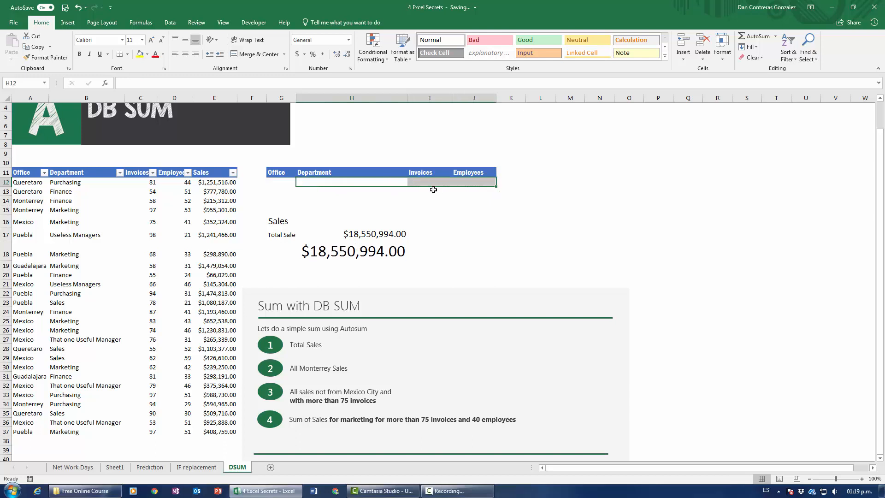
pyautogui.click(327, 251)
pyautogui.press('Delete')
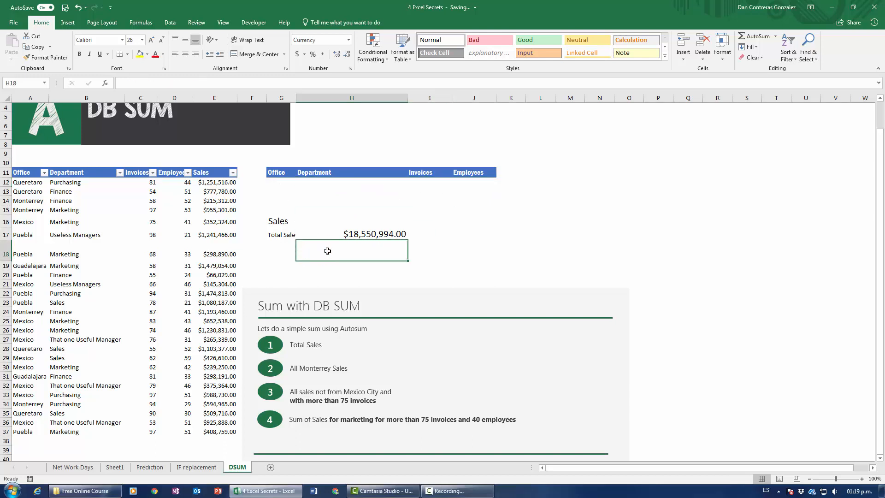
# Step: Enter Monterrey in G12 and Puebla in G13 as the Office criteria
pyautogui.click(275, 182)
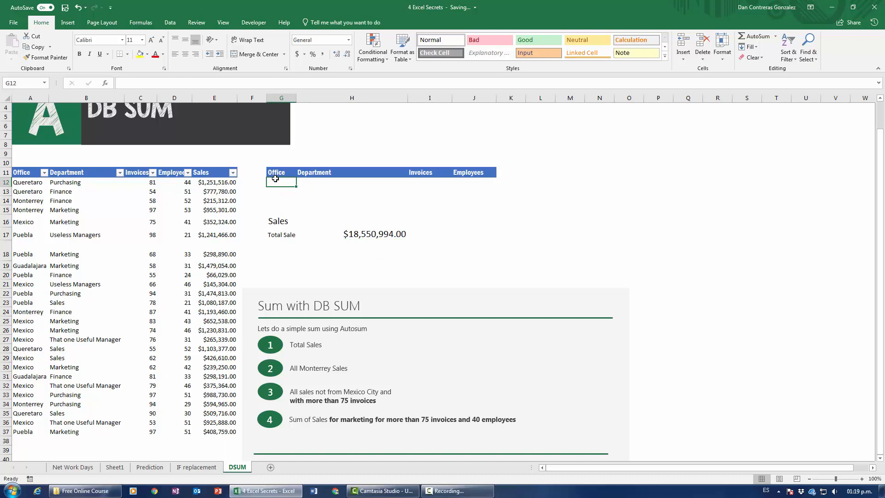
pyautogui.write('Monterrey')
pyautogui.press('Return')
pyautogui.write('Puebla')
pyautogui.press('Return')
# Step: Enter =DSUM(A11:E37,G16,G11:J13) in H18 to sum the sales of the Monterrey and Puebla offices
pyautogui.click(357, 249)
pyautogui.write('=dsum(')
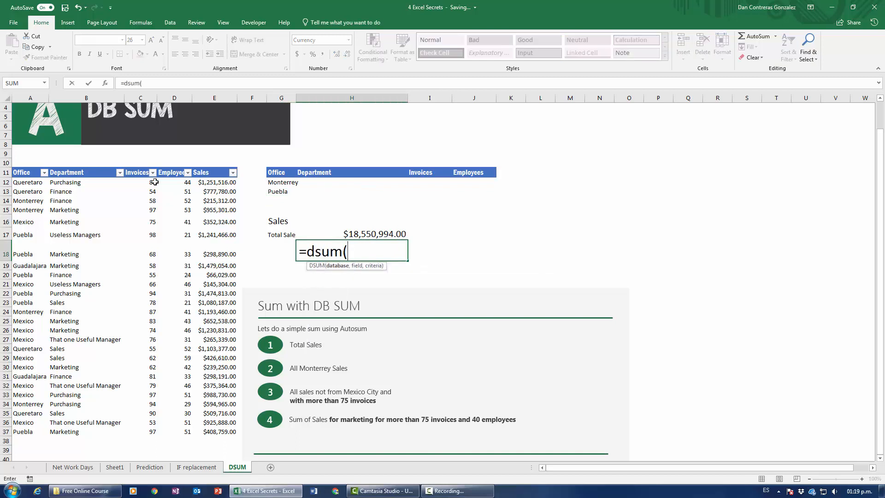
pyautogui.click(29, 175)
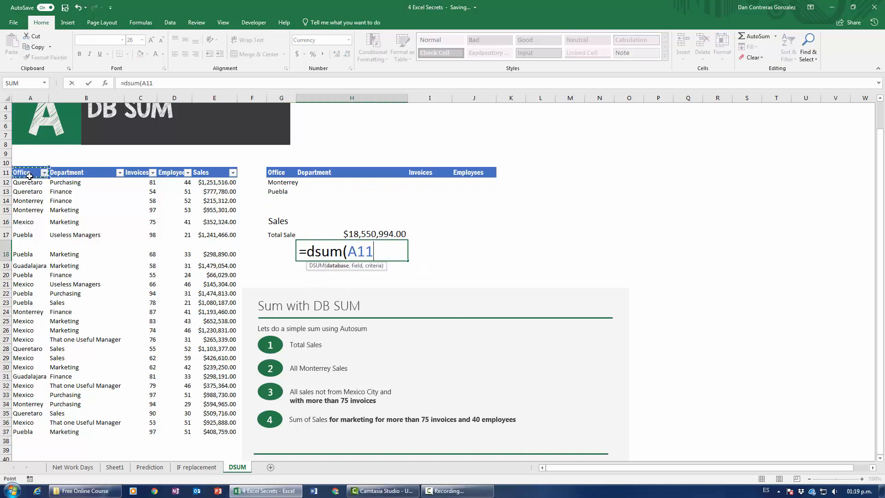
pyautogui.hotkey('ctrl', 'shift', 'Right')
pyautogui.hotkey('ctrl', 'shift', 'Down')
pyautogui.write(',')
pyautogui.click(280, 219)
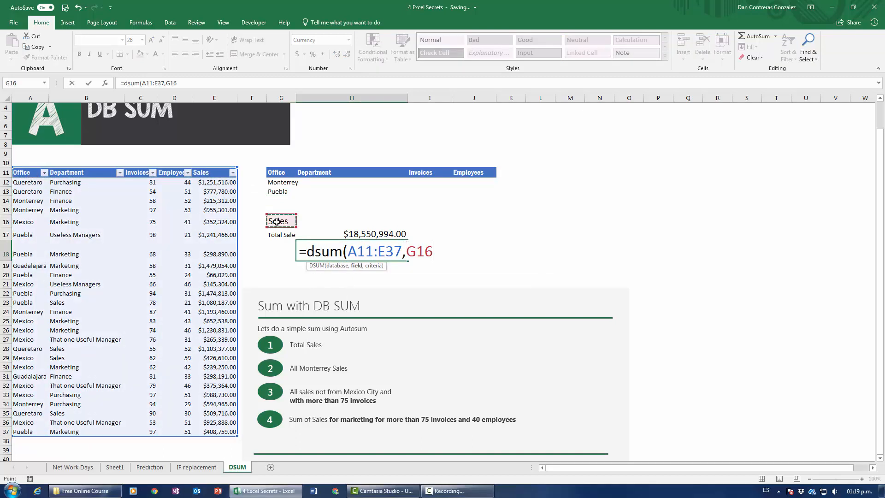
pyautogui.write(',')
pyautogui.moveTo(278, 172); pyautogui.dragTo(466, 189)
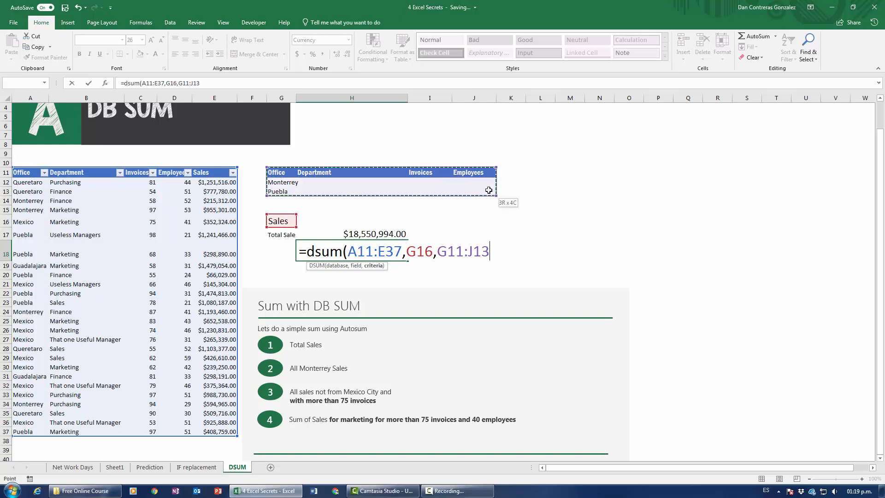
pyautogui.write(')')
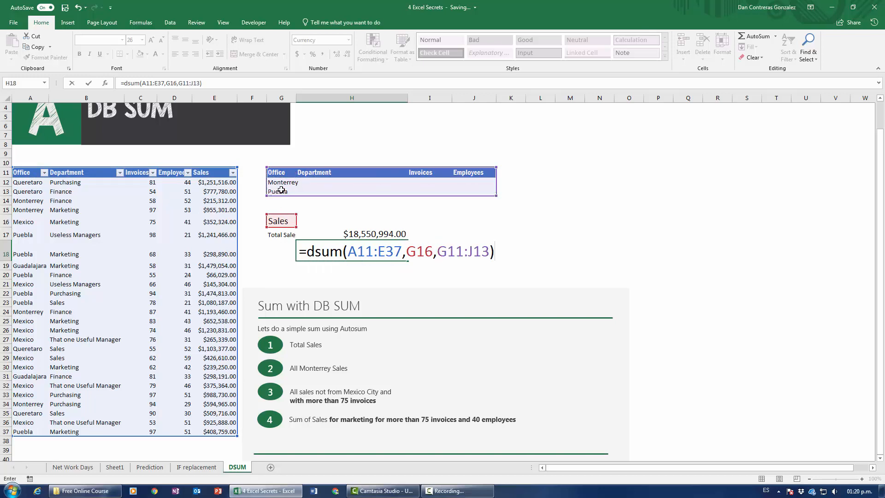
pyautogui.press('Return')
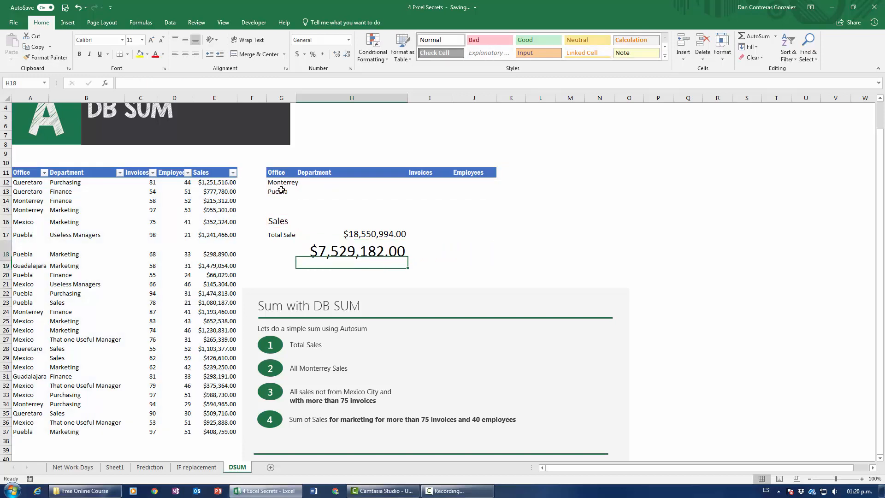
pyautogui.press('Up')
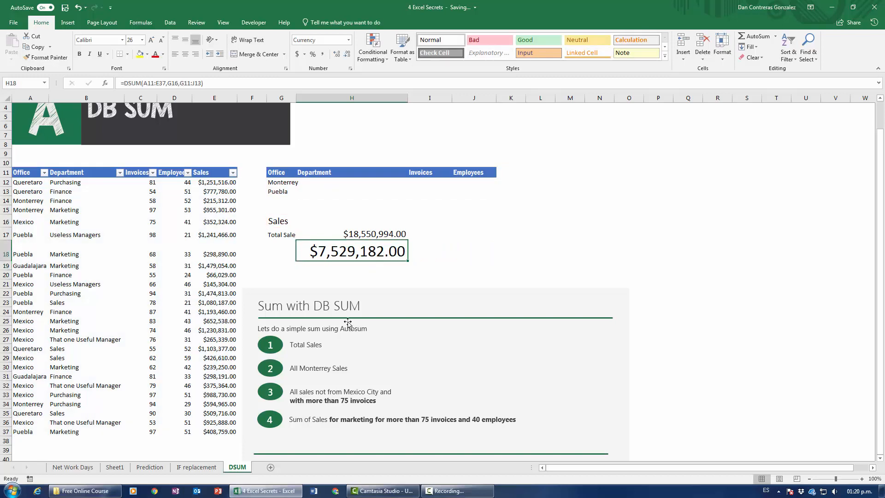
# Step: Filter the Office column to Monterrey and Puebla, and select the visible Sales values to check their sum against H18
pyautogui.click(45, 172)
pyautogui.click(27, 262)
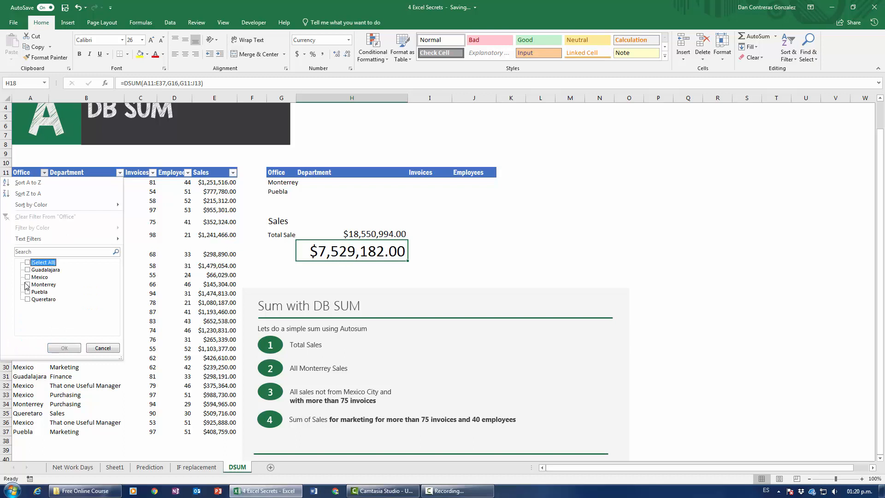
pyautogui.click(29, 284)
pyautogui.click(29, 292)
pyautogui.click(64, 348)
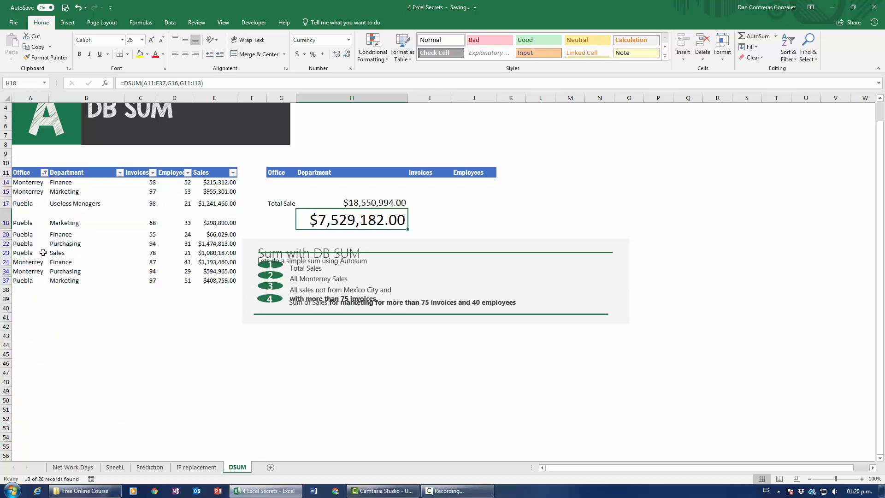
pyautogui.moveTo(203, 183); pyautogui.dragTo(225, 280)
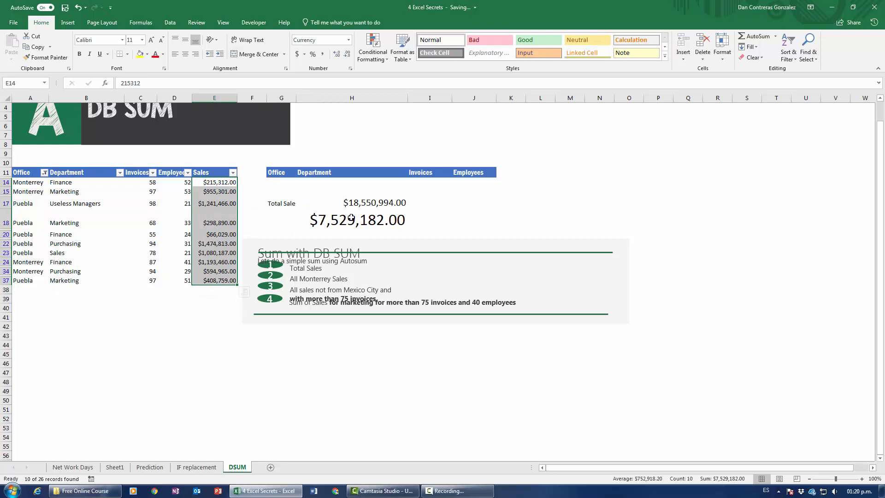
# Step: Show all offices again in the data table, and review the DSUM formula in H18 and its criteria range G11:J13
pyautogui.click(45, 172)
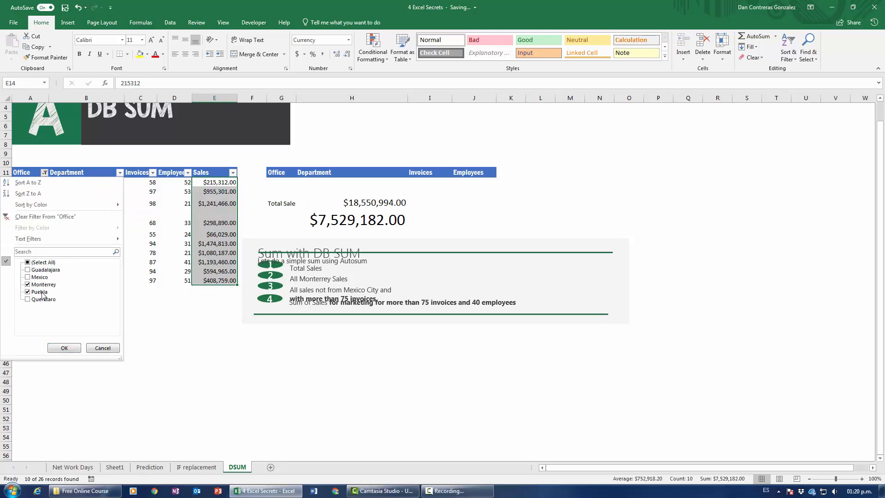
pyautogui.click(27, 262)
pyautogui.click(65, 348)
pyautogui.click(371, 255)
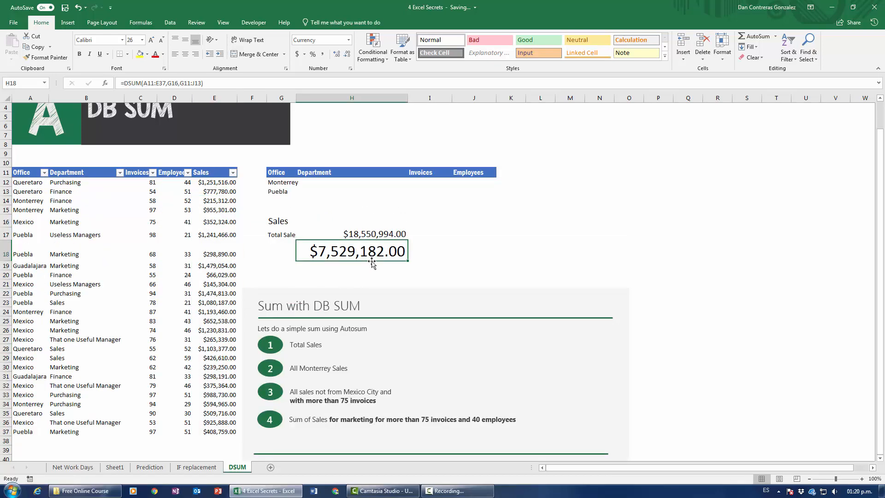
pyautogui.moveTo(282, 174); pyautogui.dragTo(494, 191)
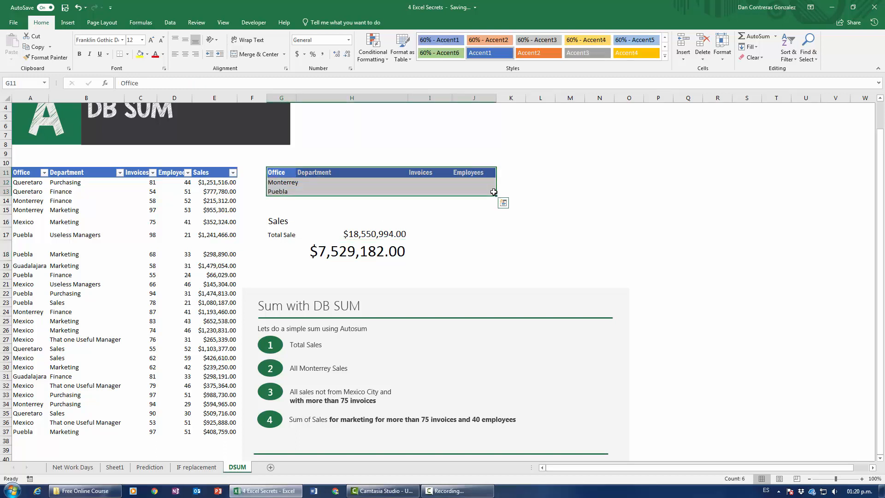